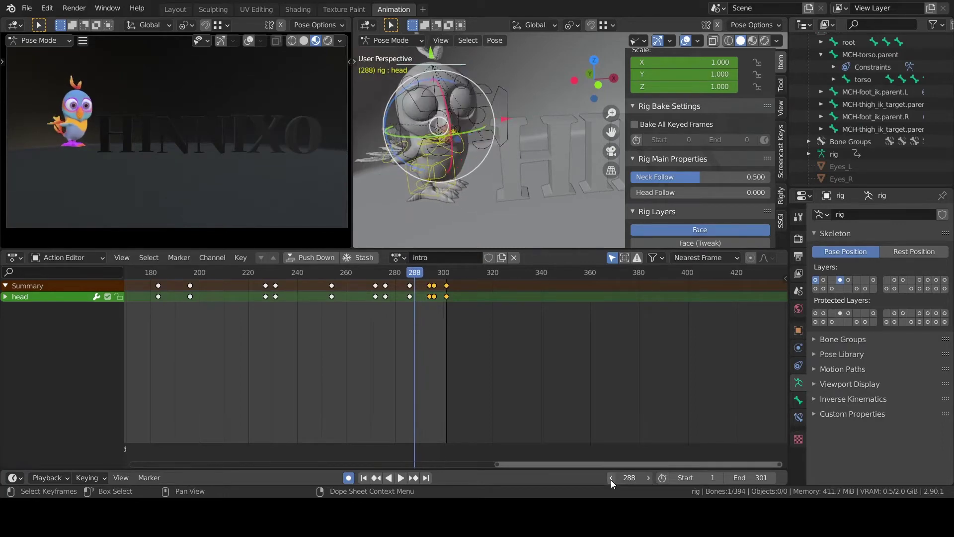
click(611, 479)
click(613, 479)
click(613, 480)
click(649, 478)
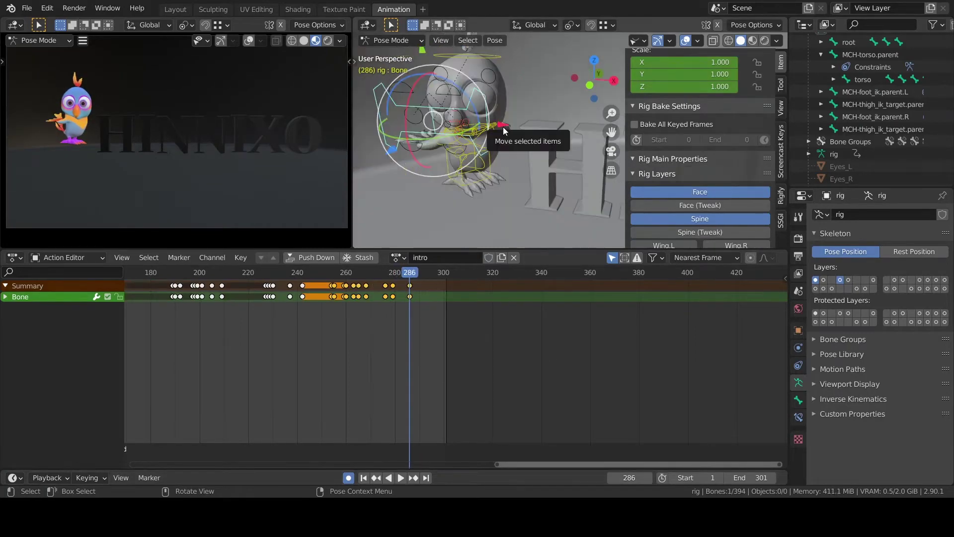
drag(503, 127, 571, 117)
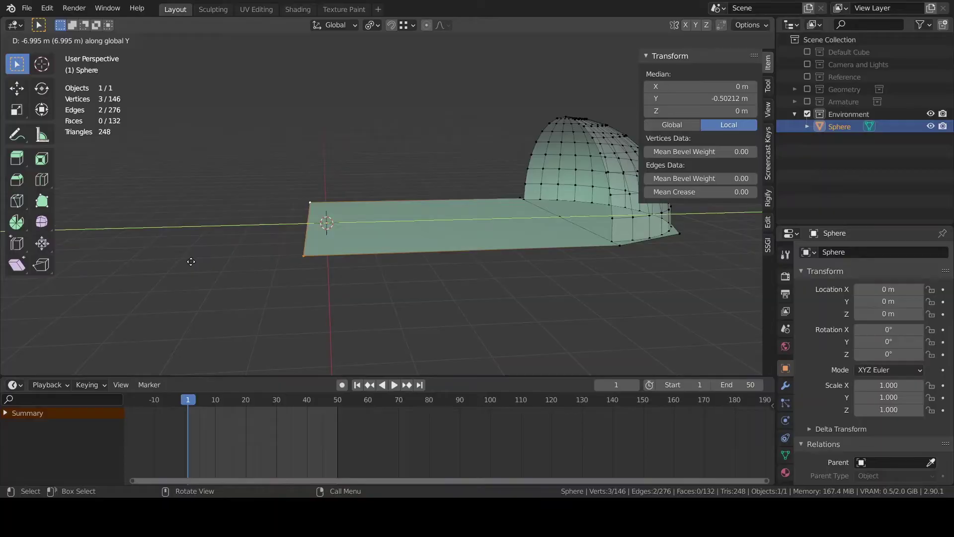
Extrude the ground plane's front edge about 7 m along negative global Y and look at the environment through the camera.
click(193, 264)
drag(604, 79, 587, 79)
scroll(332, 231, up, 2)
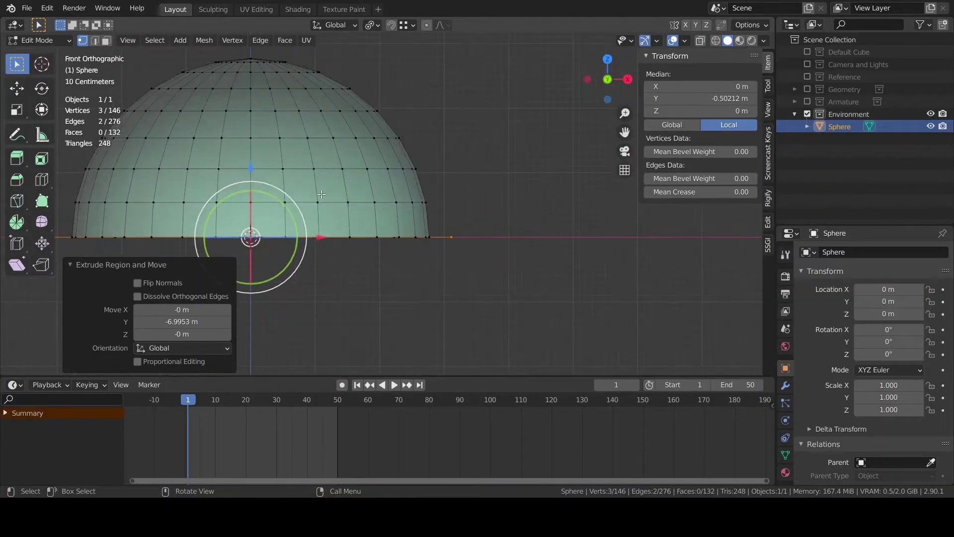
scroll(518, 302, up, 2)
shift+middle_drag(333, 231, 453, 249)
scroll(452, 249, up, 2)
scroll(452, 249, down, 2)
key(KP_0)
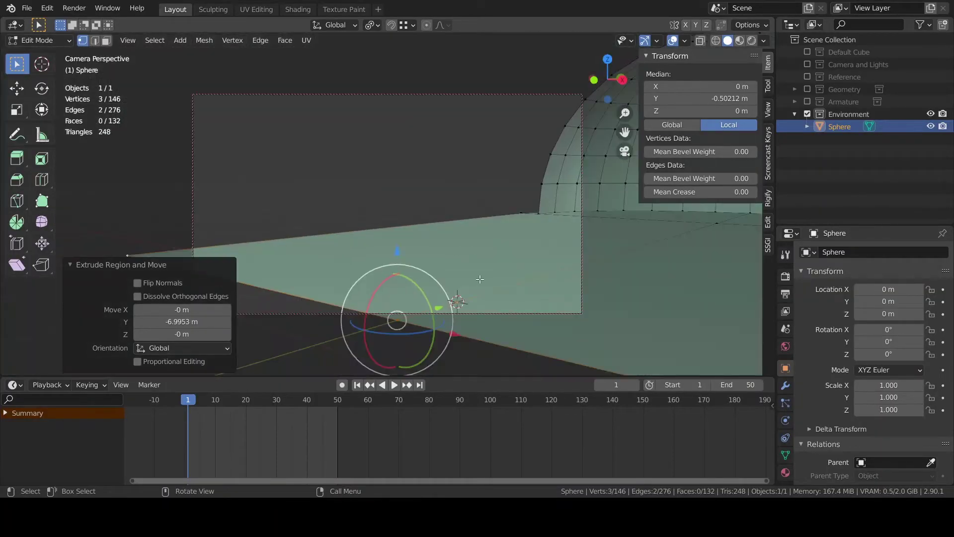
middle_drag(471, 315, 539, 301)
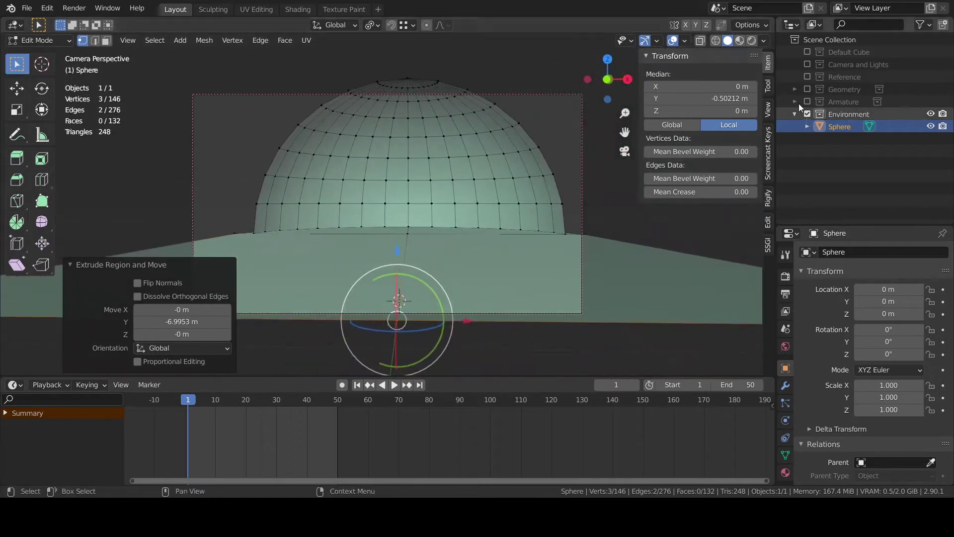
Switch the extruded edge's median to Global coordinates and set its Y value to 0 m.
click(768, 87)
click(768, 108)
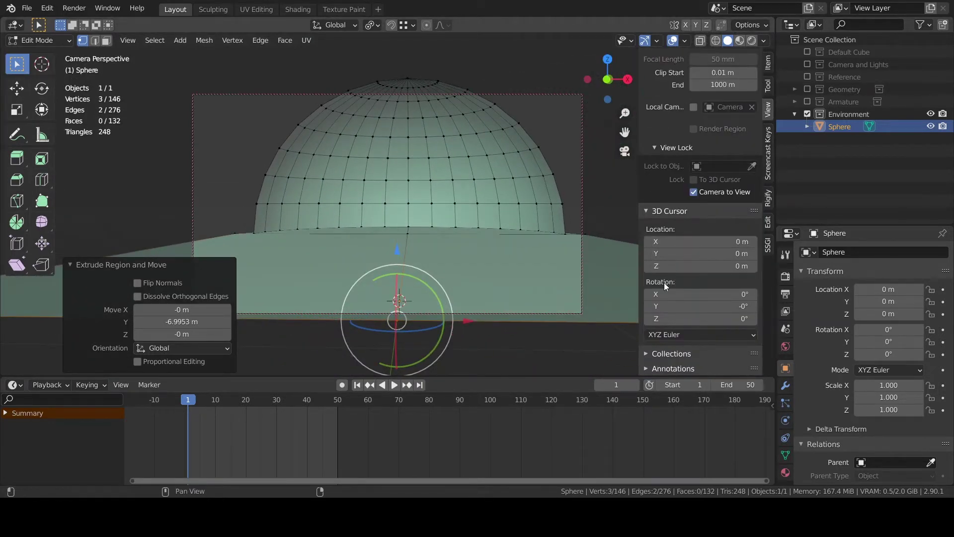
click(769, 63)
key(Return)
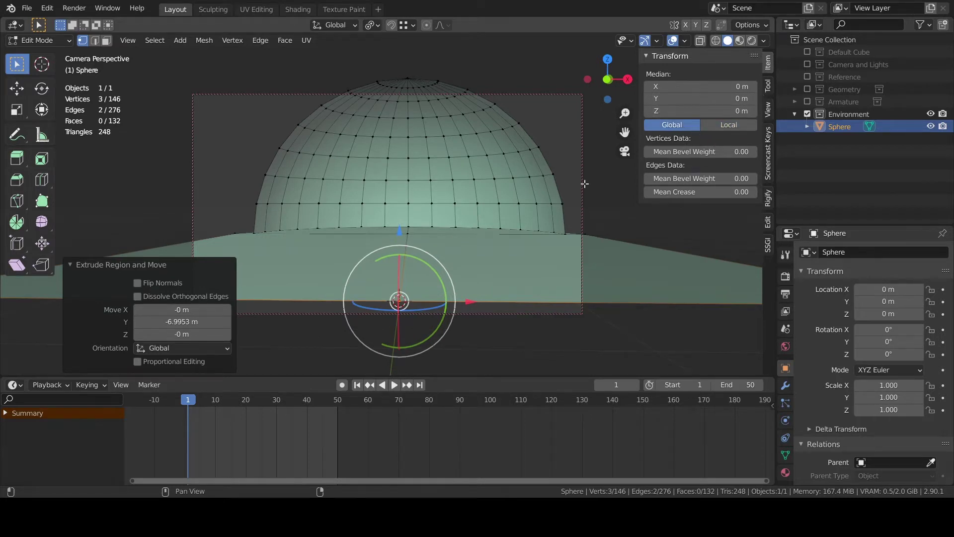
middle_drag(468, 235, 478, 240)
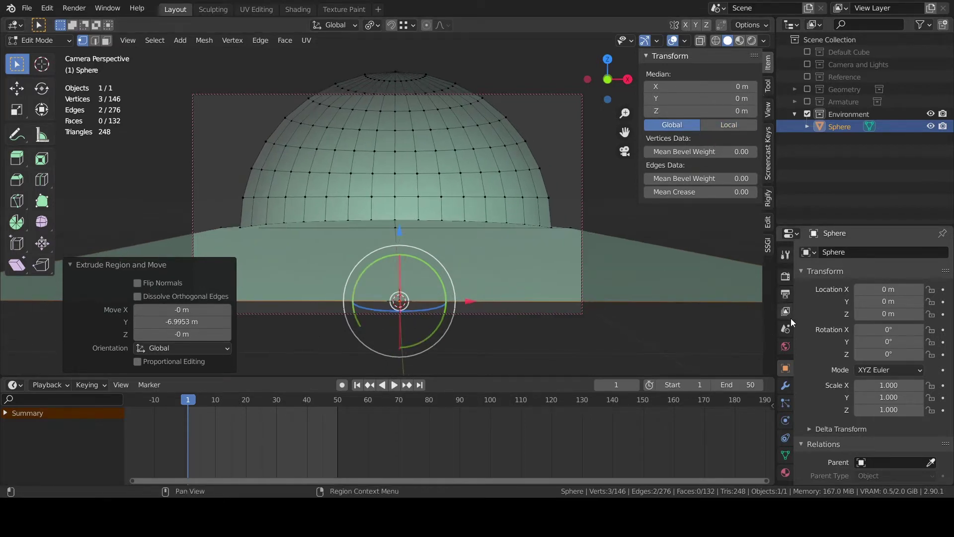
Enable the Camera and Lights collection and set the camera's X, Y and Z location to 0 m and its Y and Z rotation to 0°.
click(807, 64)
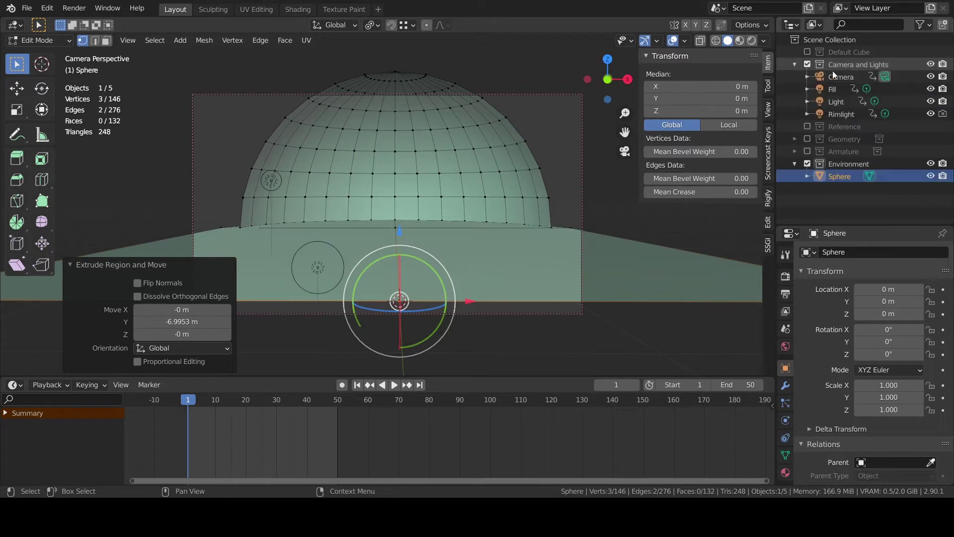
click(839, 76)
click(698, 103)
text(0)
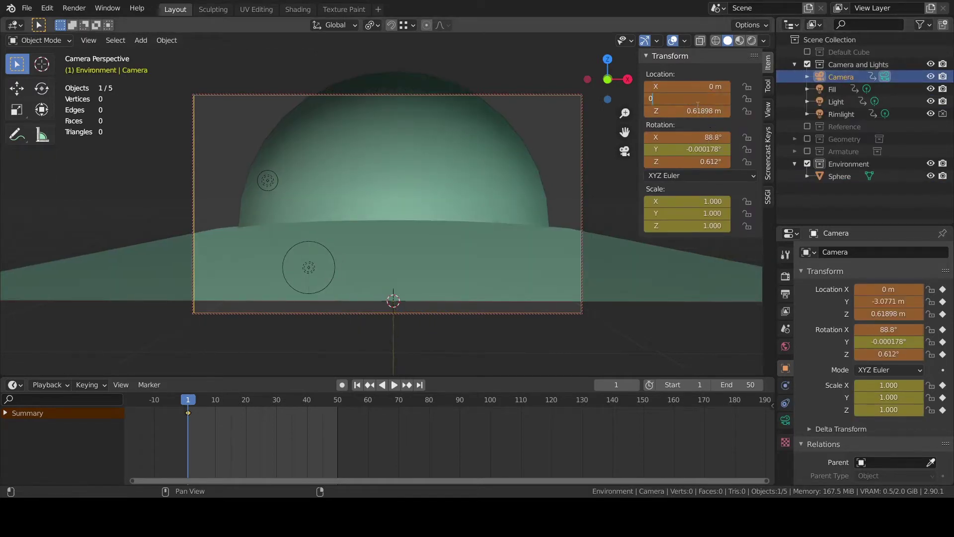
key(Return)
click(697, 111)
text(0)
key(Return)
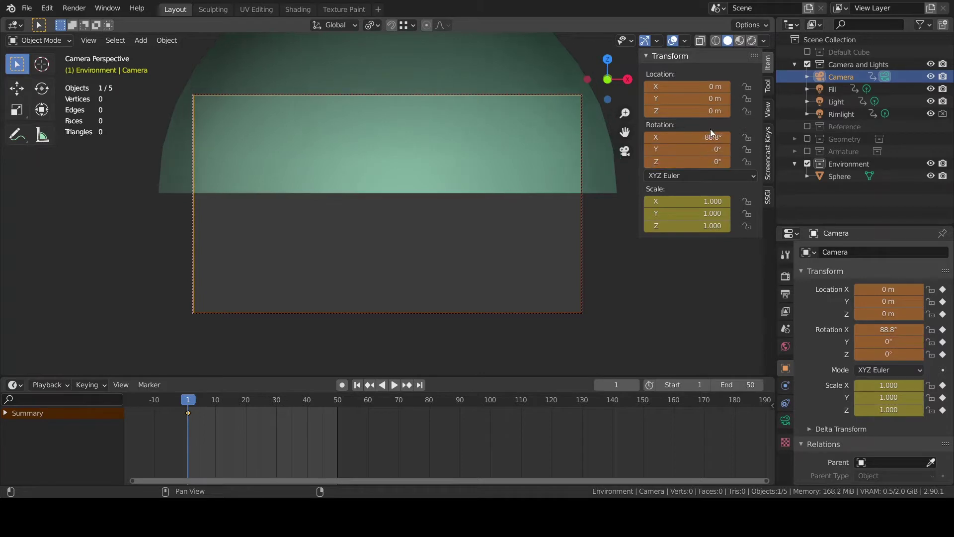
click(692, 139)
text(0)
key(Return)
scroll(526, 191, down, 2)
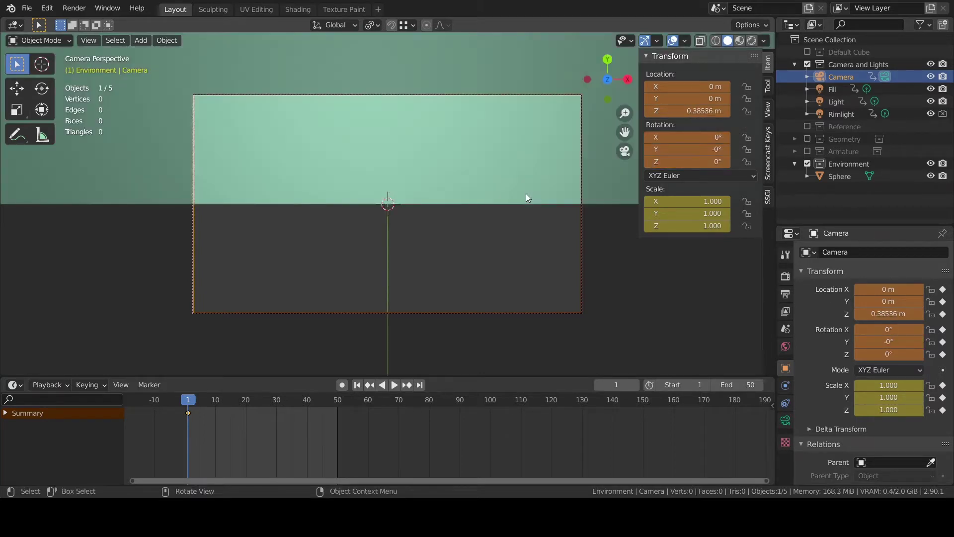
middle_drag(541, 192, 533, 261)
middle_drag(505, 220, 507, 112)
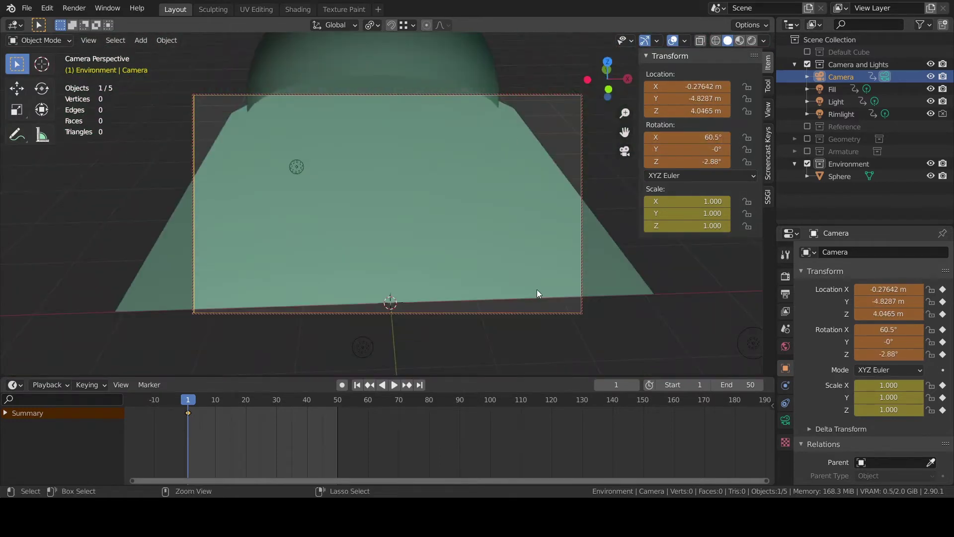
key(ctrl+z)
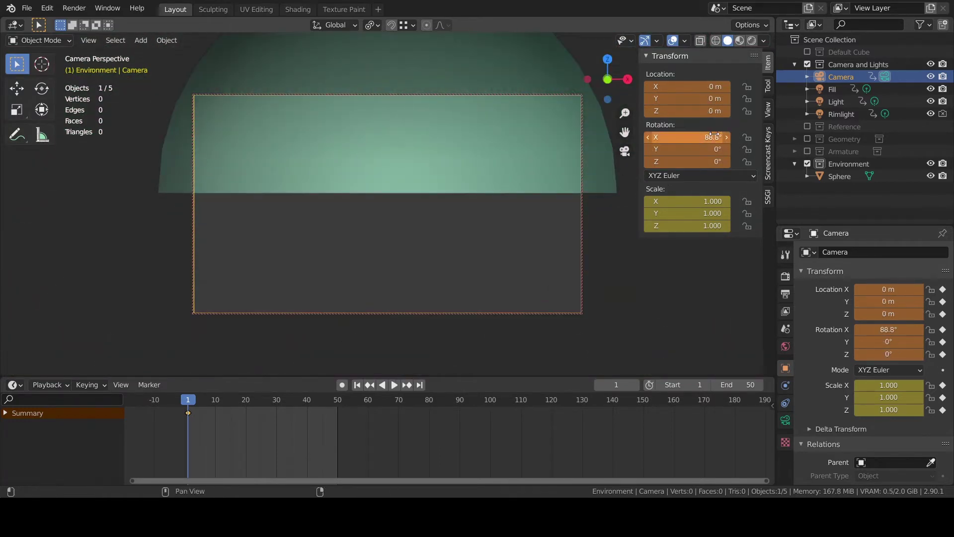
Set the camera's X rotation to 90.6° and its Z location to 0.023 m.
drag(714, 136, 714, 139)
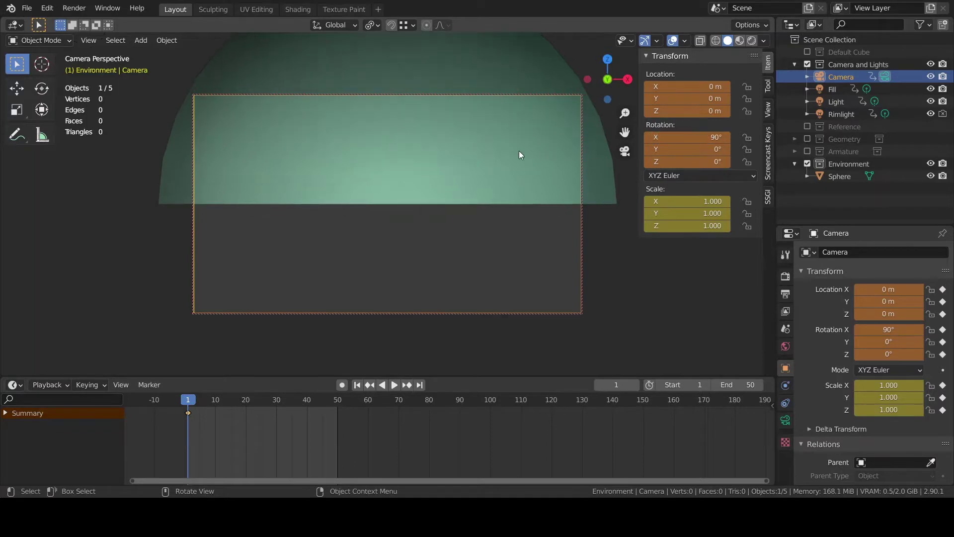
shift+middle_drag(519, 150, 503, 169)
key(ctrl+z)
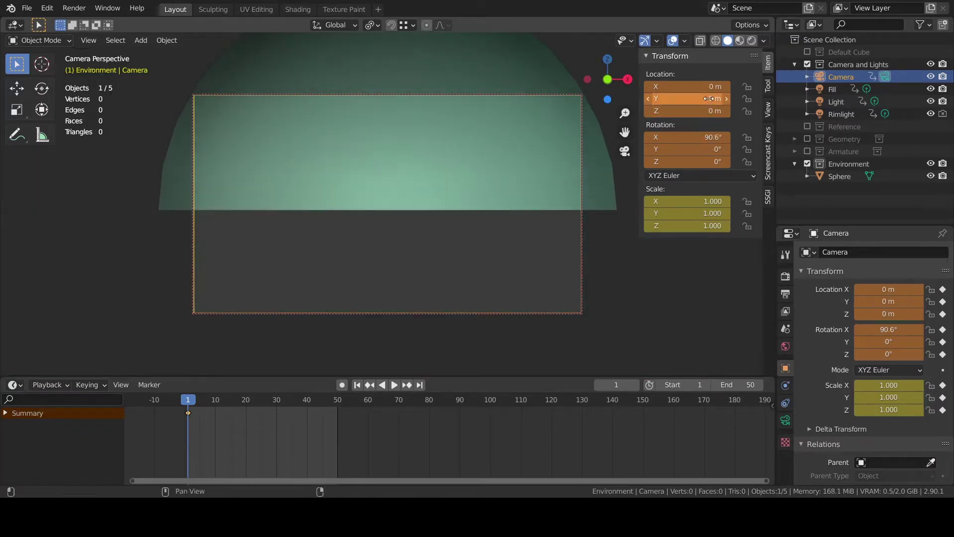
mouse_move(692, 99)
mouse_down()
mouse_move(716, 99)
mouse_move(694, 111)
mouse_up()
key(ctrl+z)
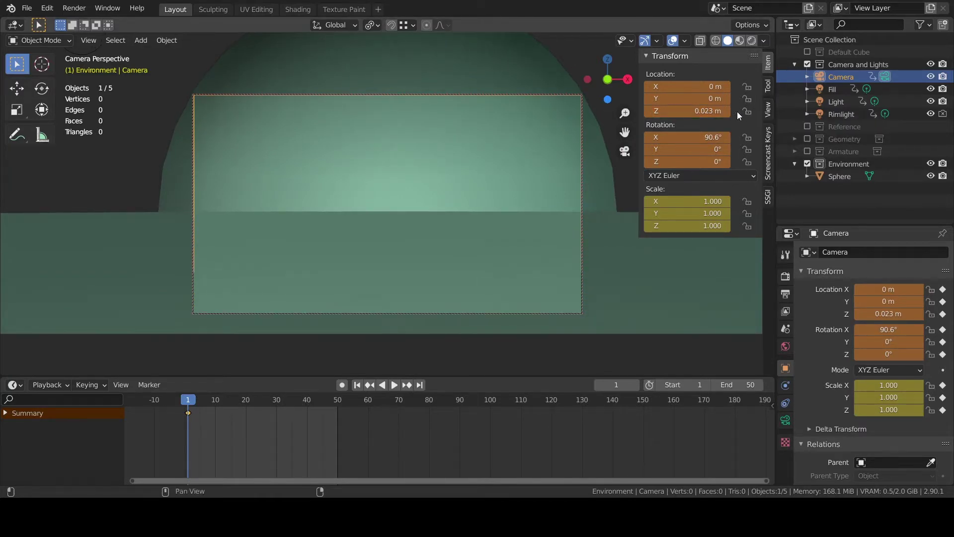
Set the camera's focal length to 70 mm in its lens settings.
click(768, 91)
click(769, 108)
scroll(835, 320, down, 1)
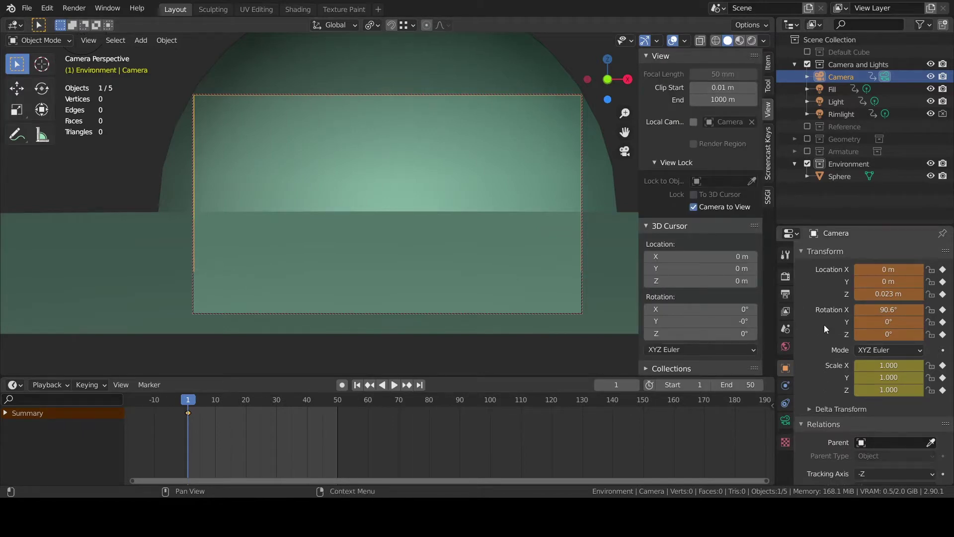
click(785, 420)
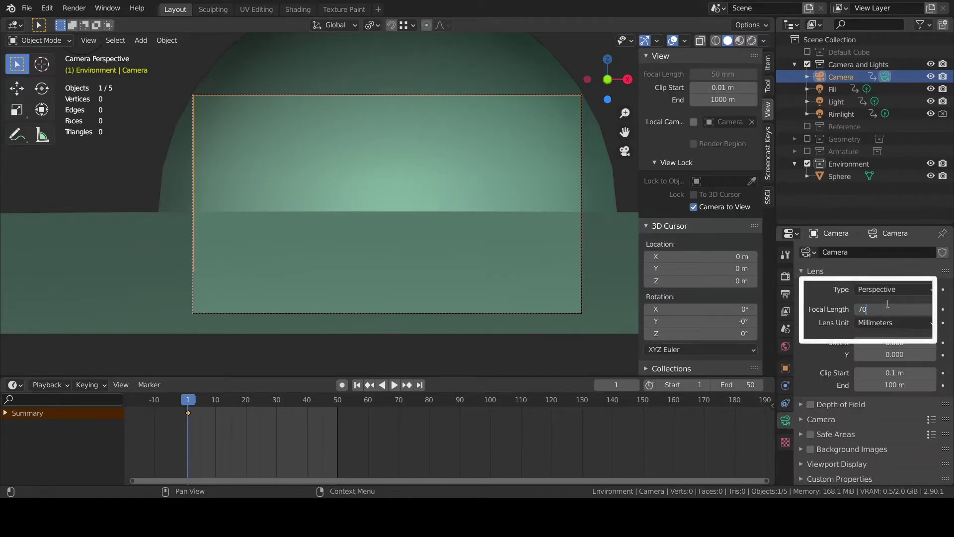
key(Return)
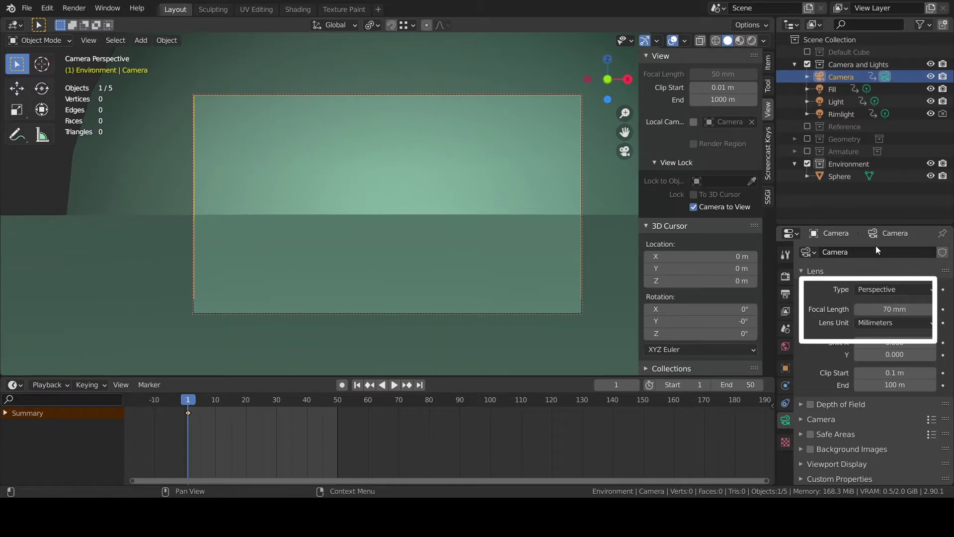
Move the camera back to a Y location of -0.164 m while looking through it.
middle_drag(616, 239, 627, 151)
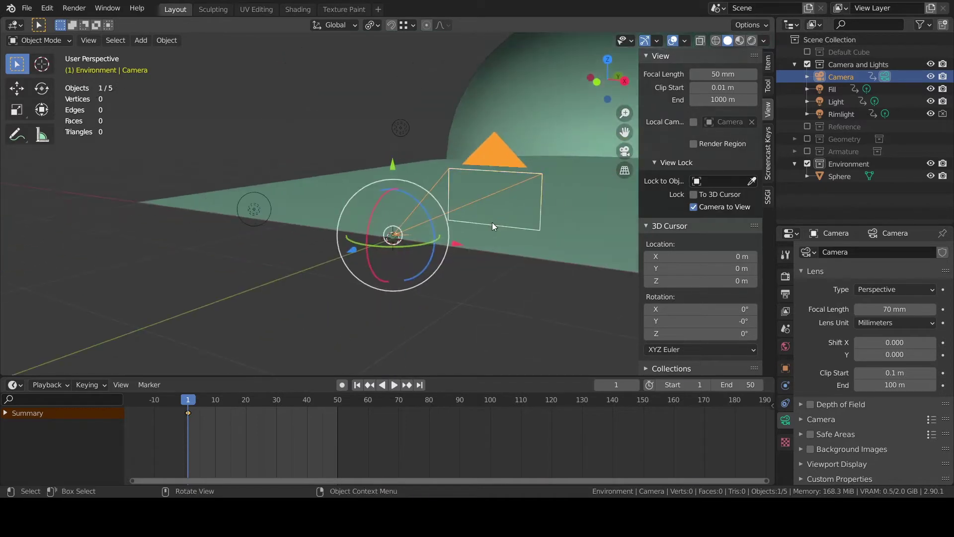
key(KP_0)
click(769, 62)
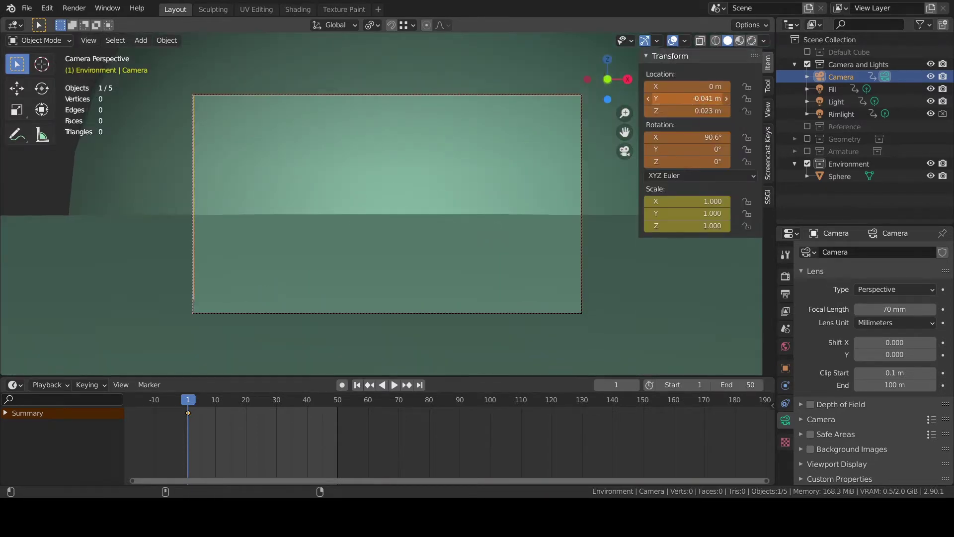
drag(688, 99, 681, 99)
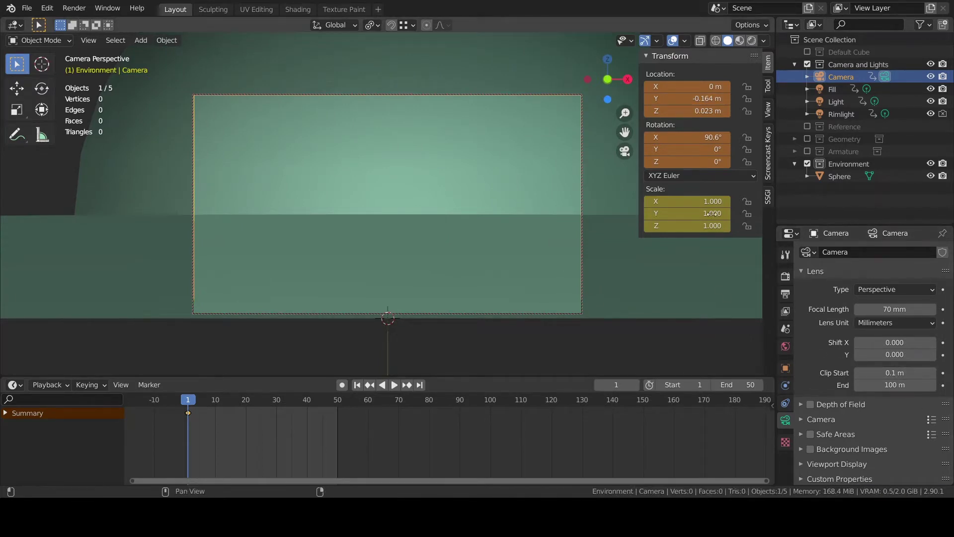
Insert a Location, Rotation & Scale keyframe for the camera at frame 1 and lock its Object Transforms channel.
key(i)
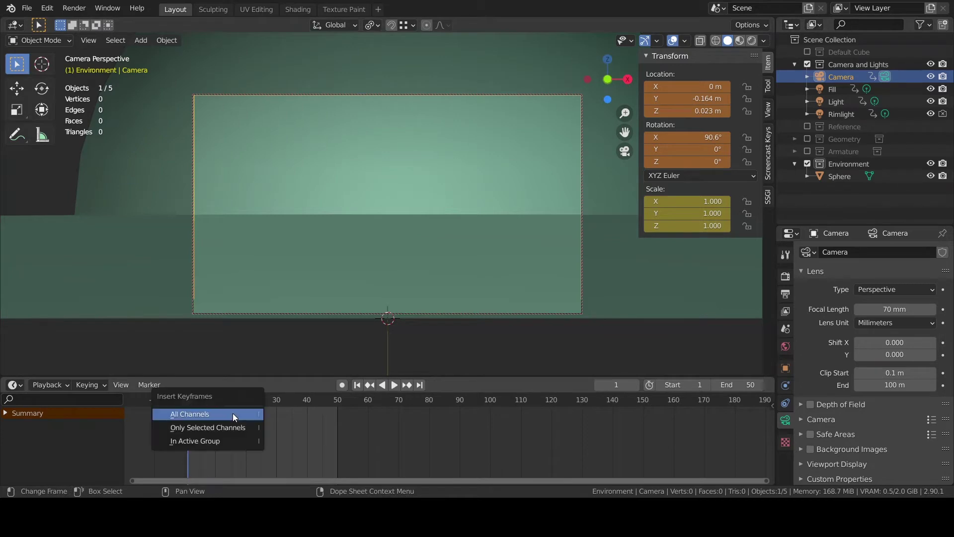
key(i)
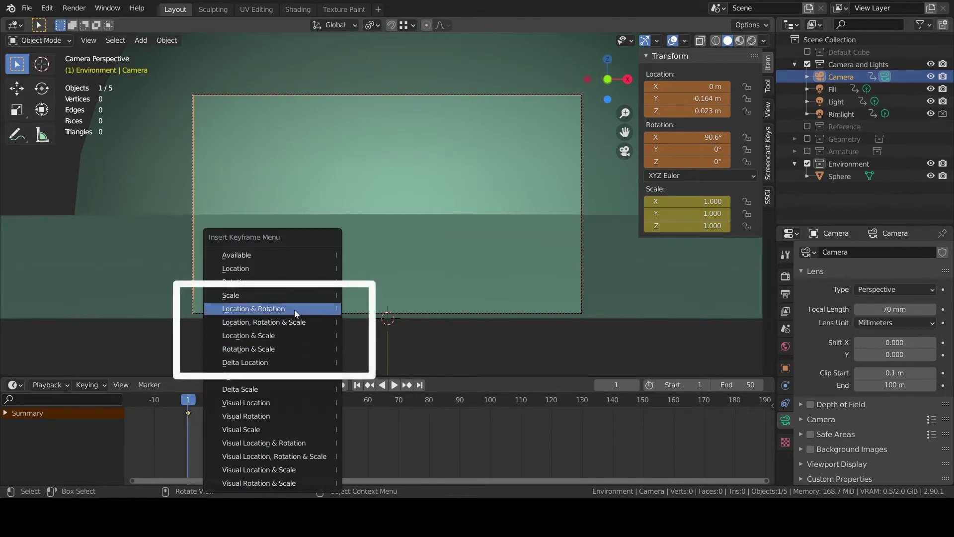
click(283, 322)
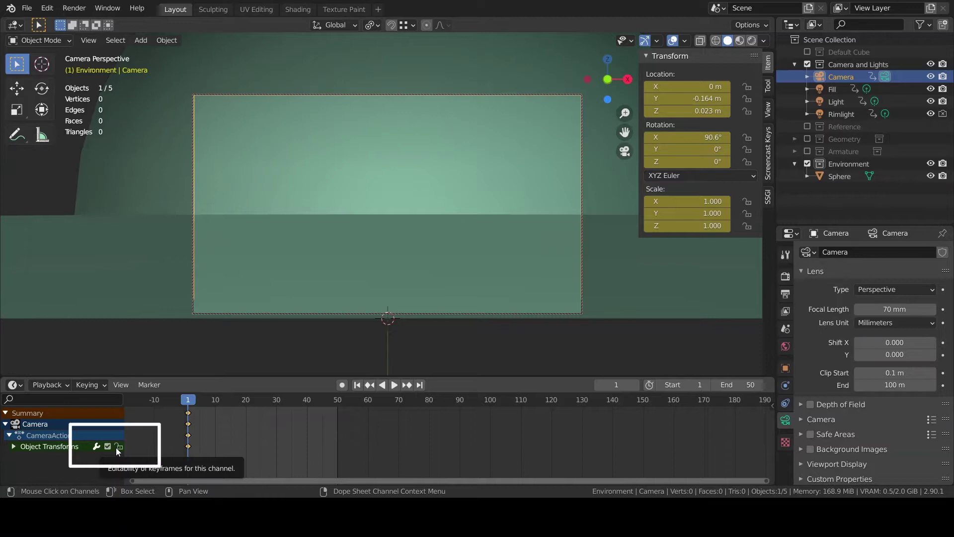
click(118, 447)
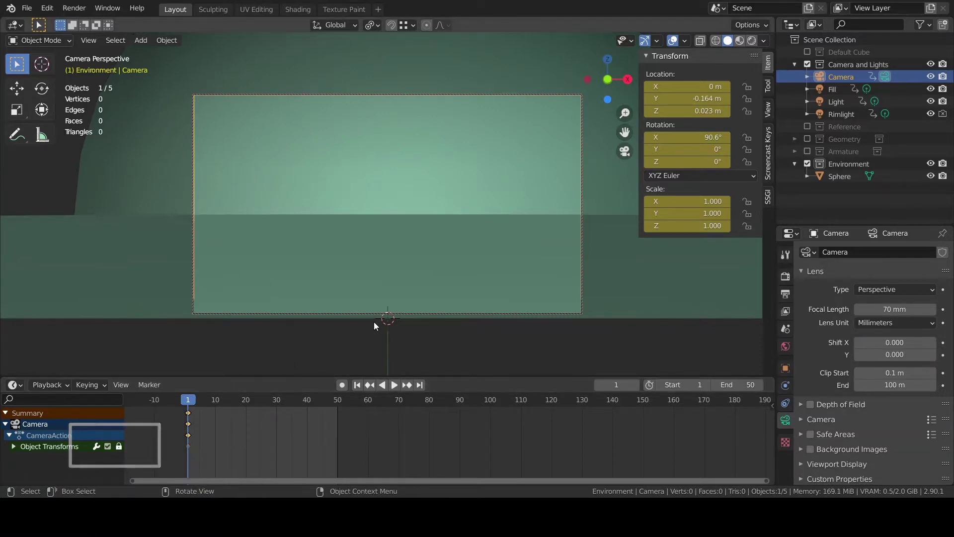
Show the Geometry collection and rename the Sphere object as Environment.
middle_drag(389, 323, 475, 248)
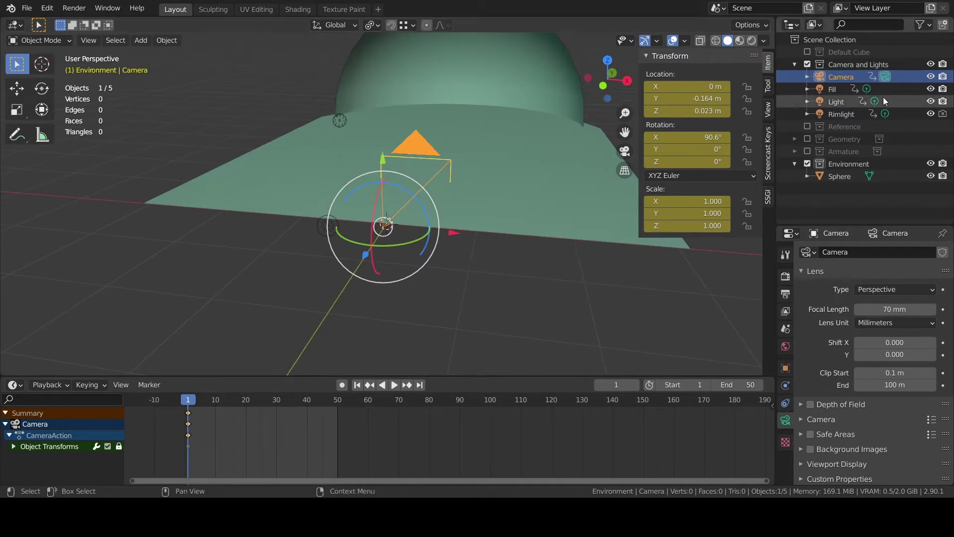
click(807, 64)
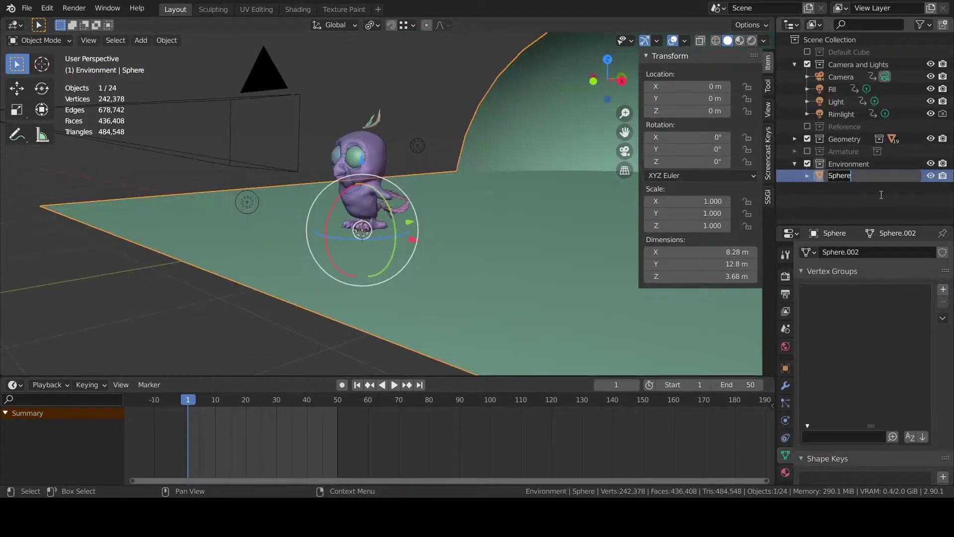
key(Return)
Check the character through the camera and hide the Camera and Lights and Geometry collections.
key(KP_0)
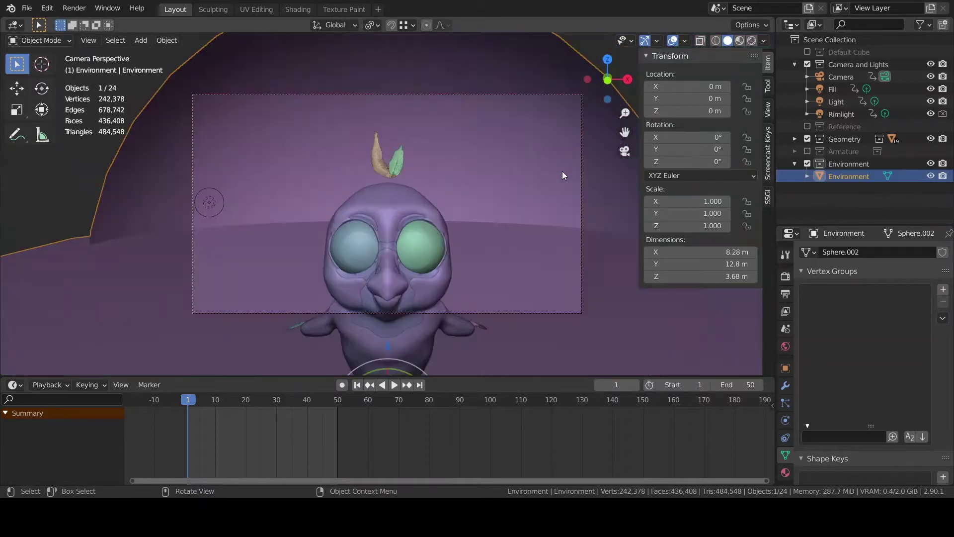
click(582, 173)
click(808, 65)
middle_drag(498, 195, 592, 247)
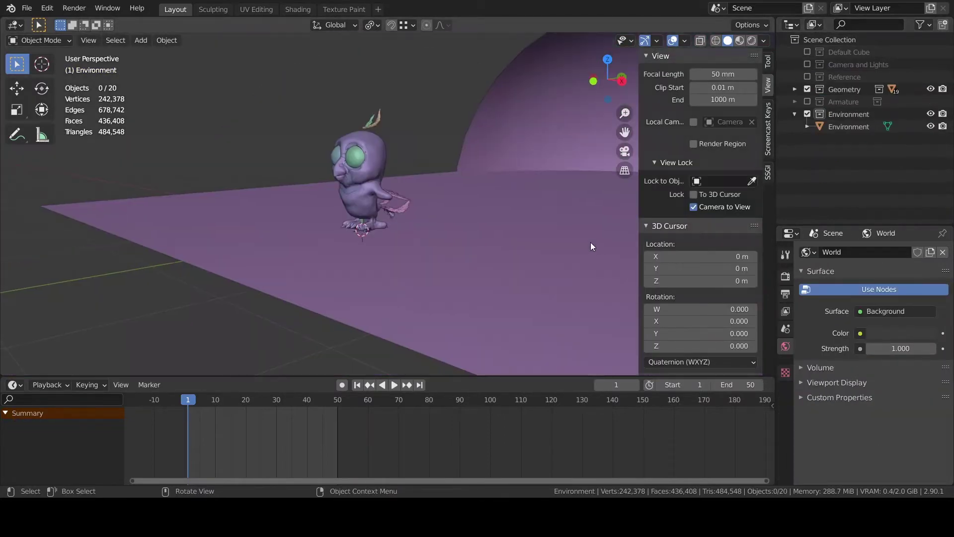
click(807, 89)
Add a text object at the world origin and expand its Font settings.
click(140, 39)
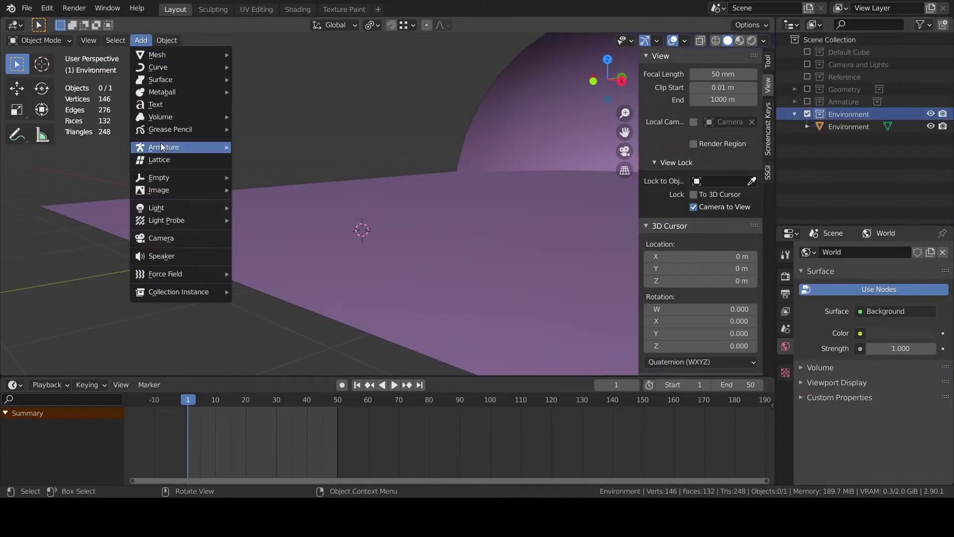
click(167, 105)
drag(845, 227, 845, 170)
click(802, 345)
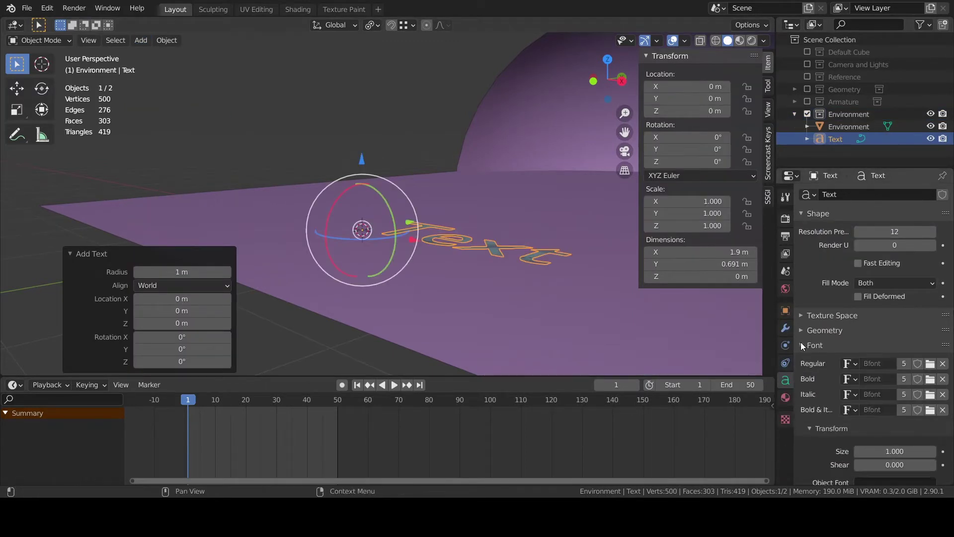
Replace the default text with HINNIXO, styled bold and italic with the NuevaStd-Bold font.
key(KP_7)
key(Tab)
key(BackSpace)
key(BackSpace)
key(BackSpace)
key(BackSpace)
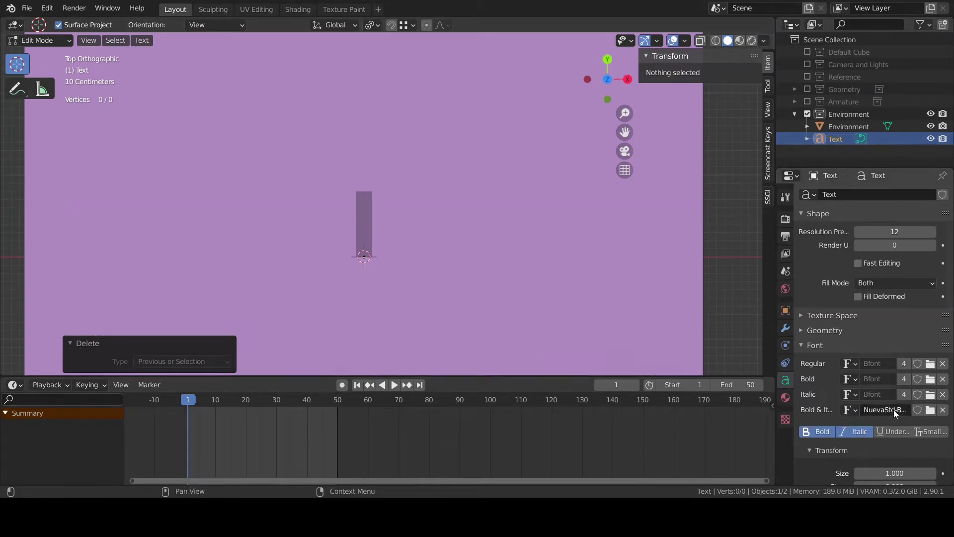
drag(775, 360, 724, 356)
text(HINNIXO)
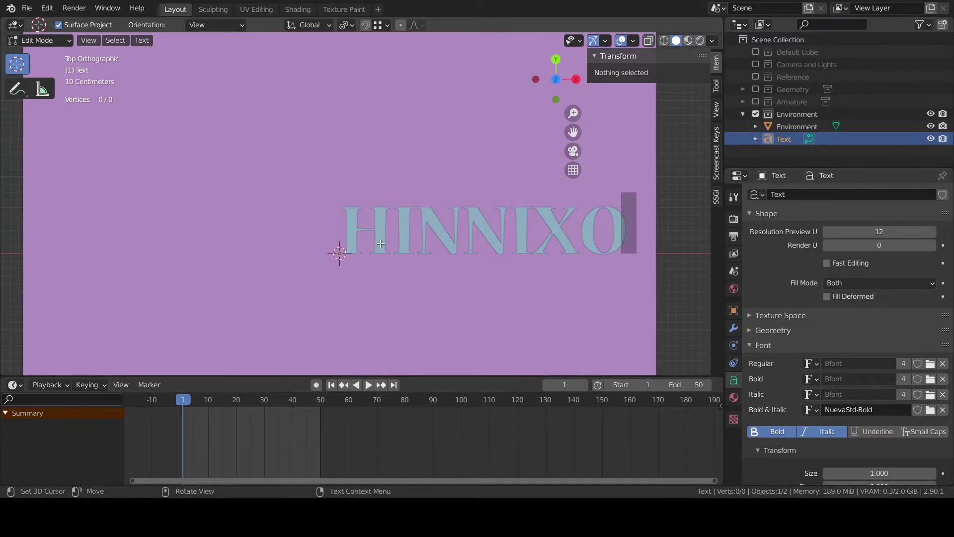
Finish editing the HINNIXO text, set its horizontal alignment to Center and rename the text object as Logo.
key(Tab)
shift+middle_drag(485, 234, 366, 199)
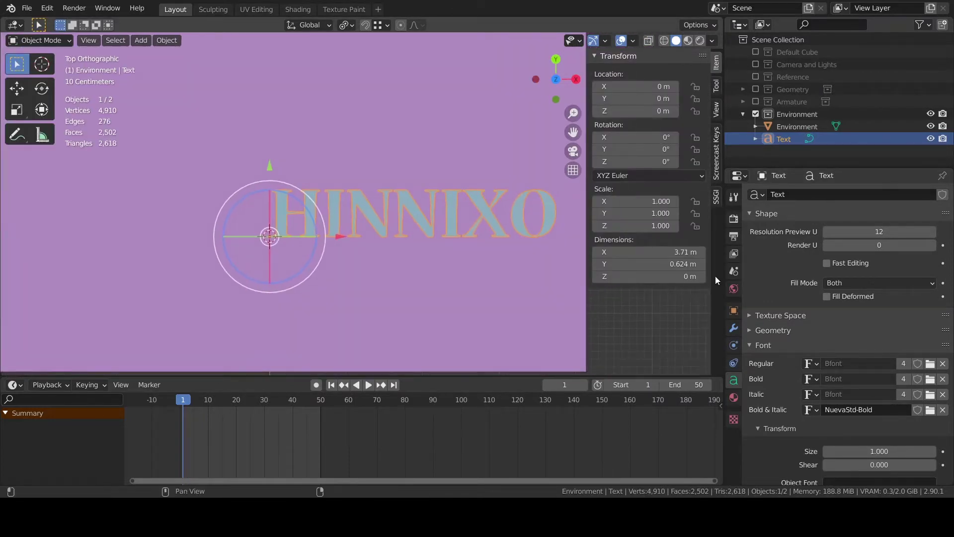
scroll(837, 317, down, 10)
click(865, 334)
click(856, 366)
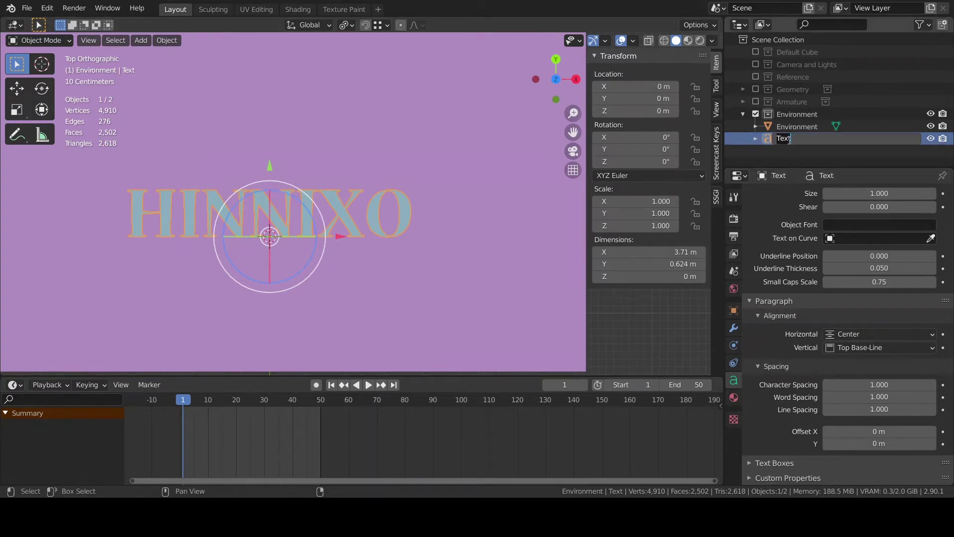
key(Return)
Convert the Logo text object to a mesh and open the mesh for editing.
right_click(348, 203)
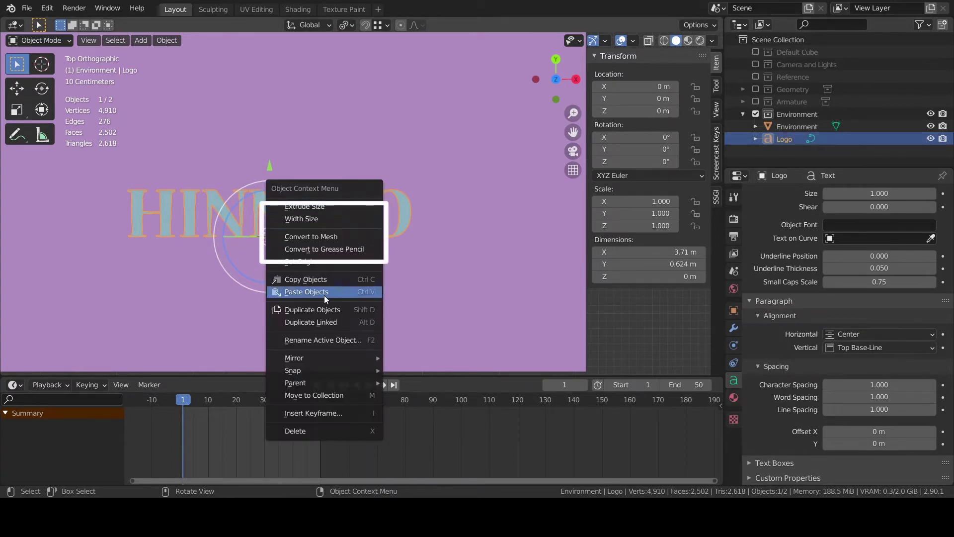
click(330, 239)
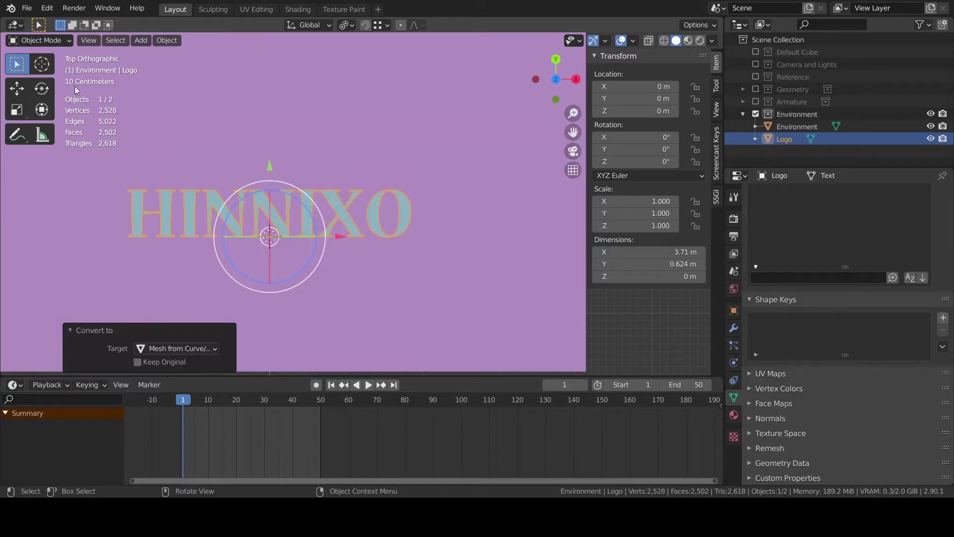
click(42, 40)
click(41, 69)
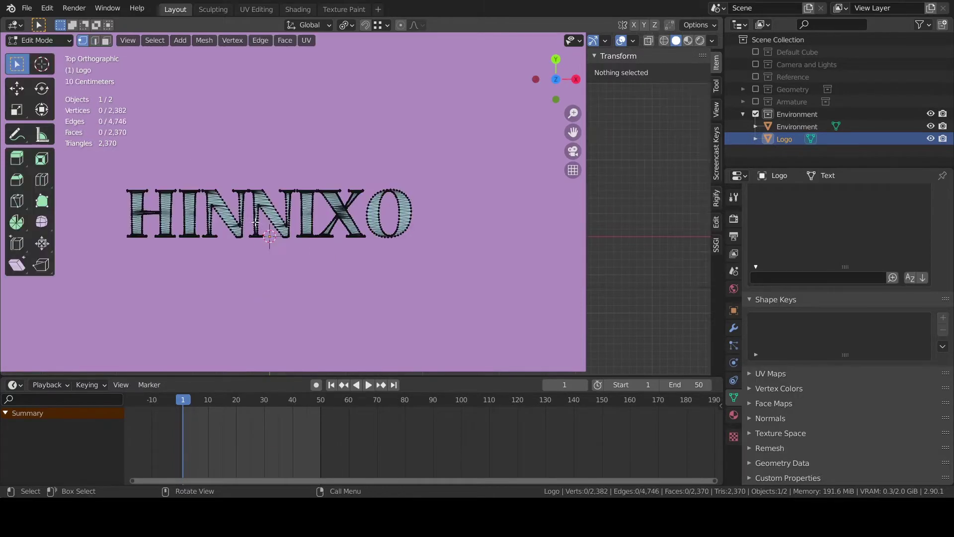
Select the whole logo mesh and extrude it about 0.21 m along Z to give the letters thickness.
scroll(282, 233, up, 6)
scroll(426, 213, down, 4)
key(a)
shift+middle_drag(426, 213, 512, 102)
key(e)
key(z)
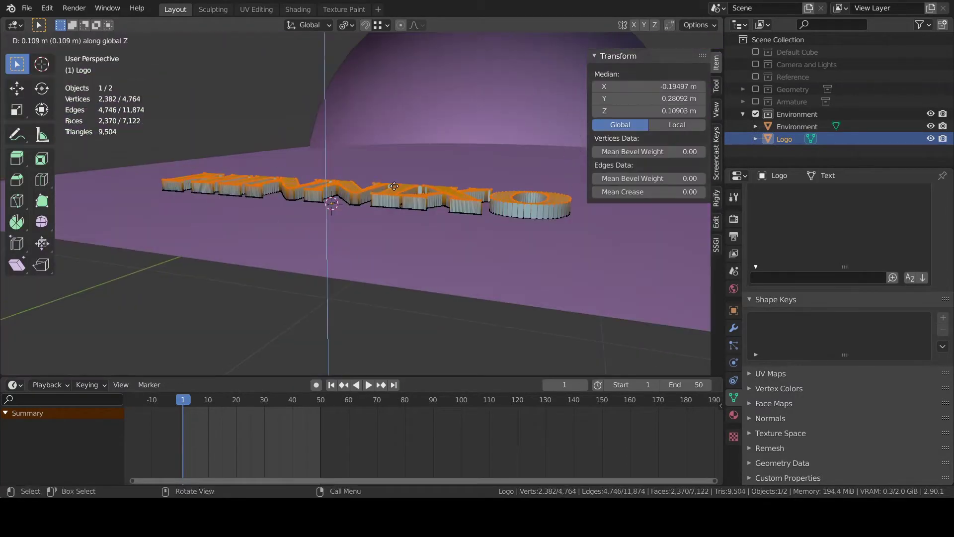
click(410, 173)
Rotate the extruded logo 90 degrees about X and raise it about 0.23 m along Z.
text(arx90)
key(Return)
drag(329, 115, 332, 90)
middle_drag(497, 214, 375, 228)
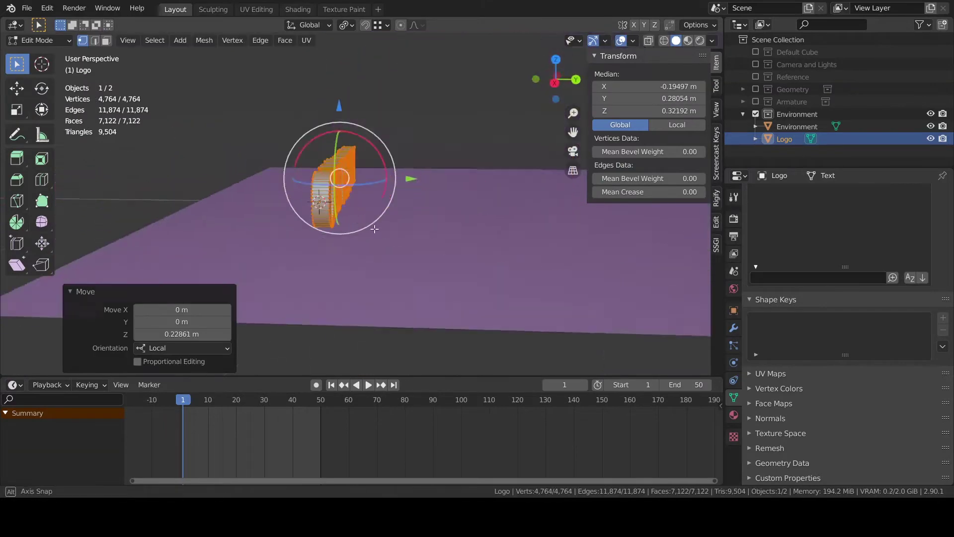
Move the logo mesh about 7.69 m along Y and about 0.54 m along X, leave mesh editing and save the file.
key(KP_3)
scroll(374, 228, down, 3)
drag(322, 192, 673, 193)
key(KP_1)
key(KP_0)
drag(419, 208, 454, 209)
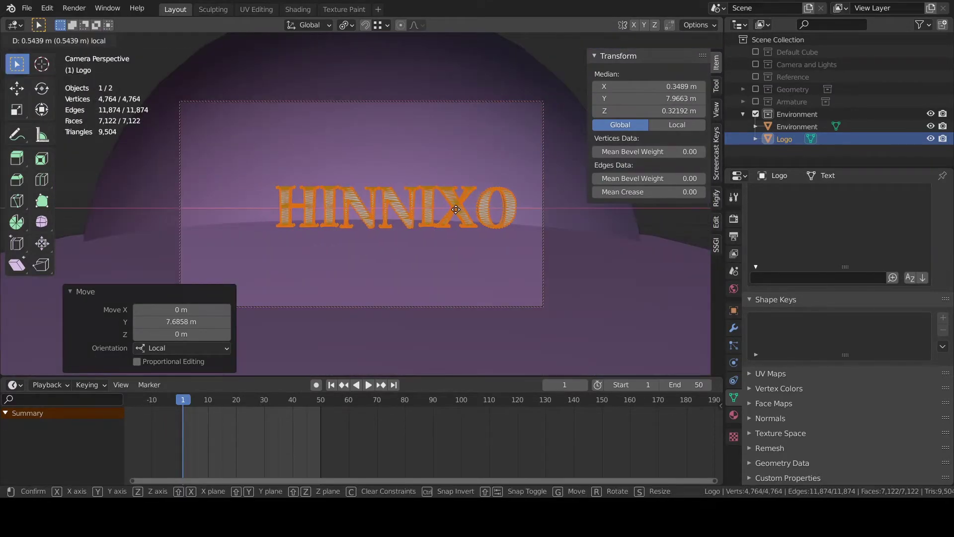
key(Tab)
key(ctrl+s)
In the Environment mesh, select the curved edge loop along the base of the dome and view it from below.
key(KP_1)
scroll(434, 285, up, 1)
shift+middle_drag(435, 284, 345, 209)
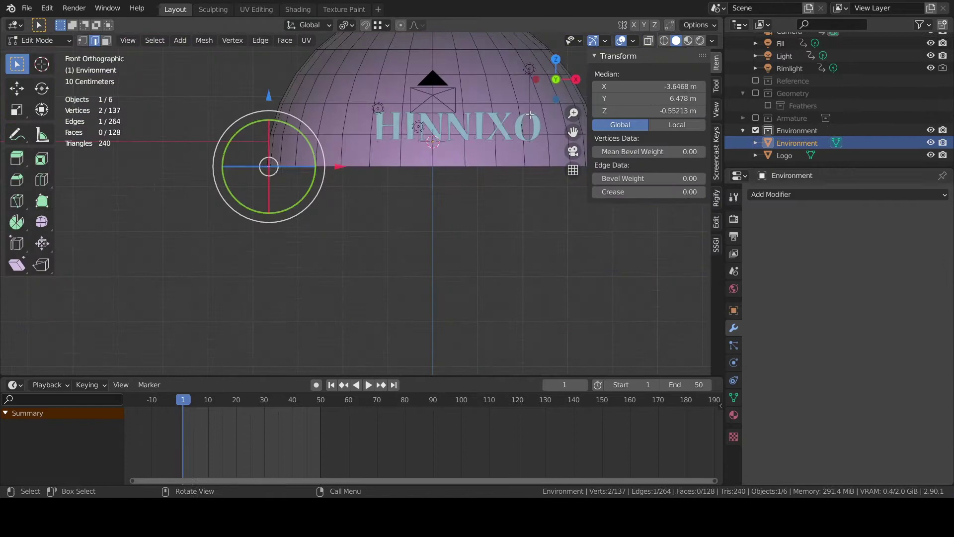
key(a)
click(245, 205)
alt+click(245, 205)
key(ctrl+KP_7)
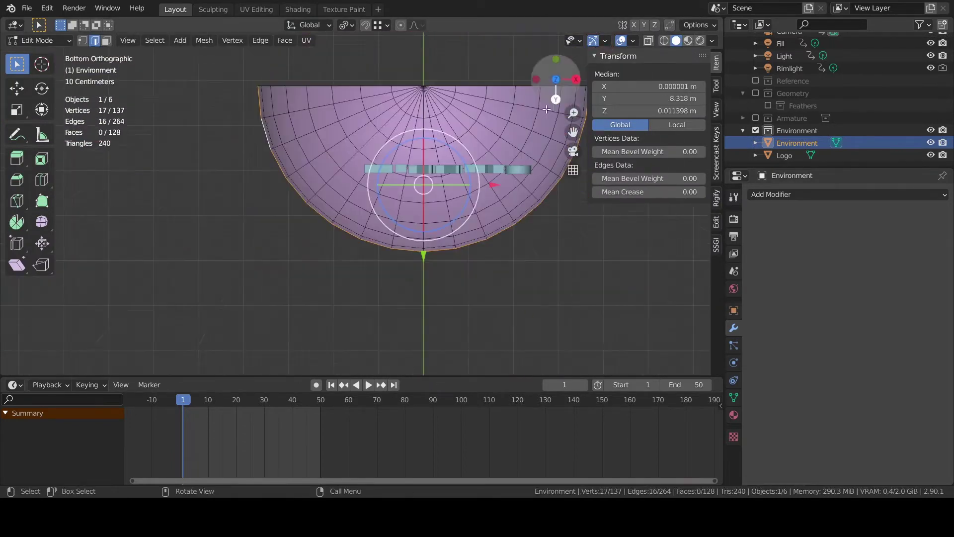
key(e)
right_click(560, 268)
key(ctrl+z)
Set the transform orientation to Normal and extrude the dome's selected base edge loop along Z.
click(309, 24)
click(278, 91)
key(e)
key(z)
click(566, 227)
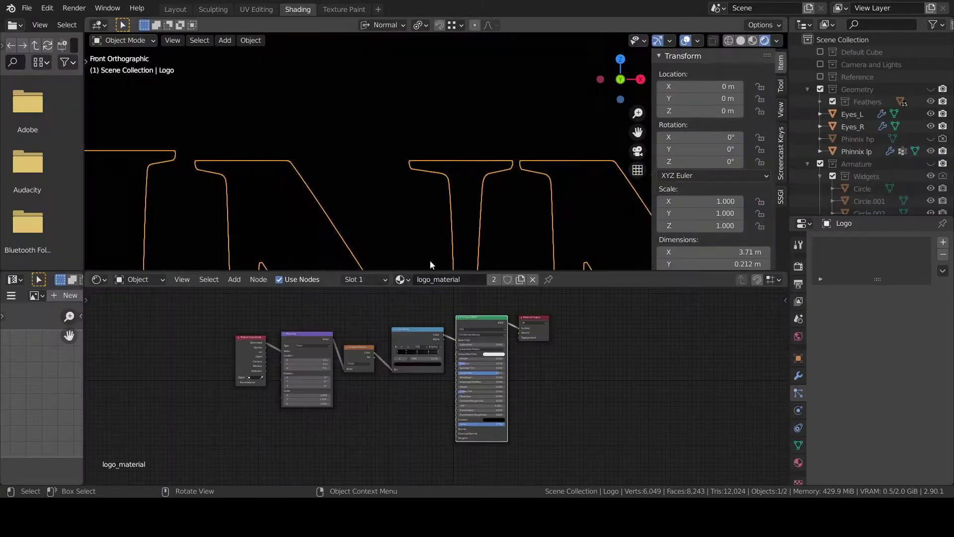
Move the Rimlight beside the logo, to about X -2.46 m, Y 6.61 m, Z 1.17 m.
middle_drag(430, 260, 460, 207)
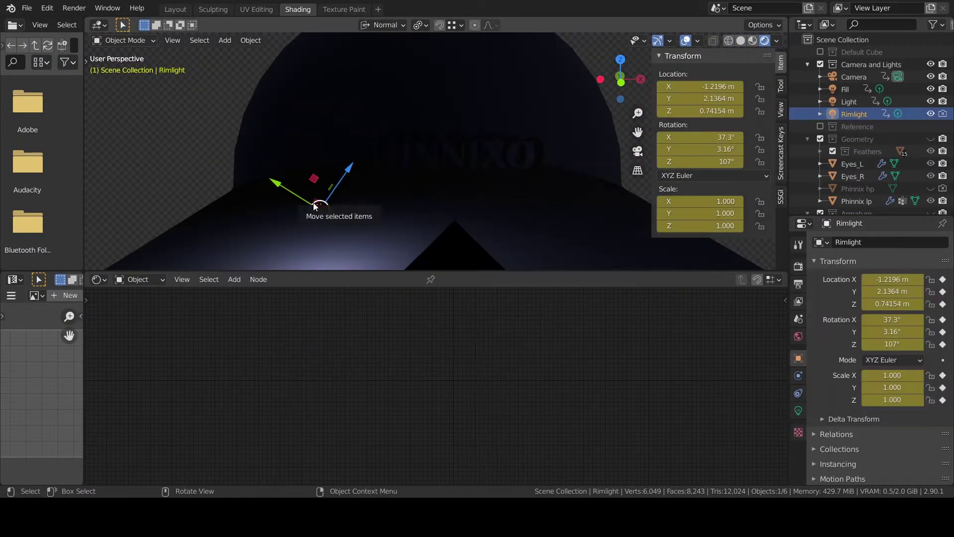
key(g)
click(409, 159)
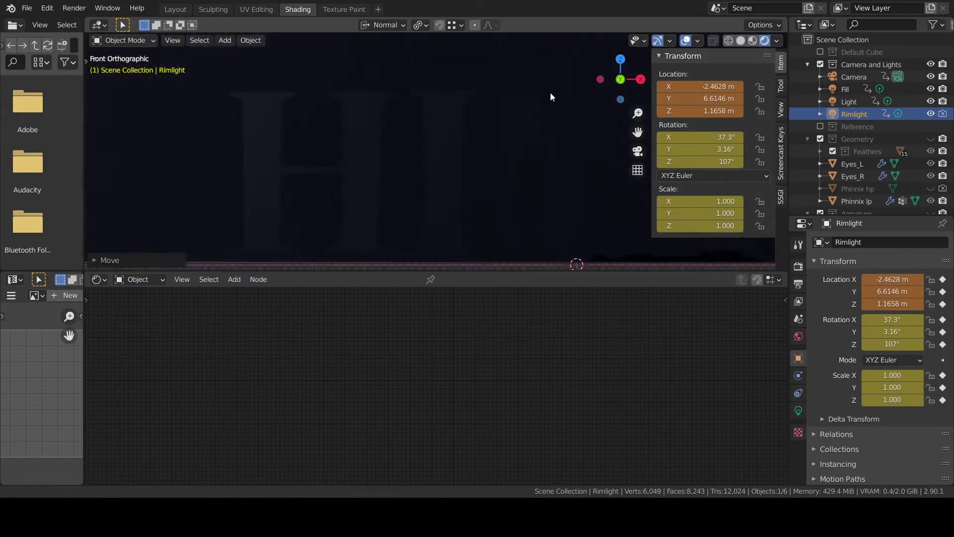
middle_drag(551, 93, 429, 148)
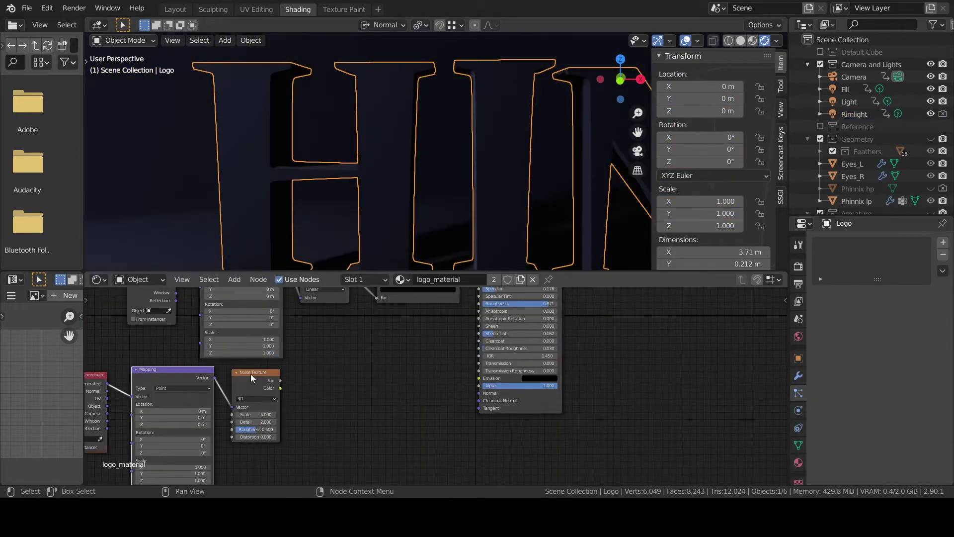
Preview the Noise Texture through a ColorRamp in logo_material, with noise scale 14.5, detail 16 and distortion -0.6.
drag(269, 407, 334, 396)
ctrl+shift+click(334, 370)
scroll(375, 239, down, 3)
drag(370, 396, 341, 396)
mouse_move(256, 415)
mouse_down()
mouse_move(296, 415)
mouse_move(263, 414)
mouse_up()
drag(256, 422, 326, 422)
mouse_move(256, 437)
mouse_down()
mouse_move(298, 437)
mouse_move(253, 437)
mouse_up()
scroll(398, 378, down, 1)
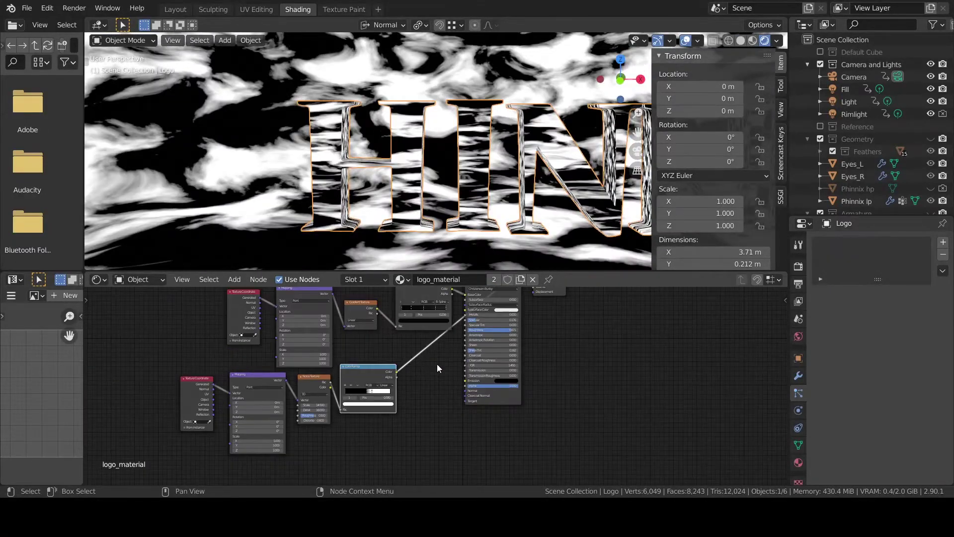
Adjust the noise ColorRamp's stops, placing the black stop at position 0.109.
scroll(441, 366, up, 2)
drag(307, 396, 256, 399)
mouse_move(270, 399)
mouse_down()
mouse_move(338, 398)
mouse_move(262, 399)
mouse_up()
Add a Normal Map node fed by the ColorRamp's color and connect it to the Principled shader's Normal input.
key(shift+a)
click(443, 440)
click(385, 347)
drag(357, 358, 368, 378)
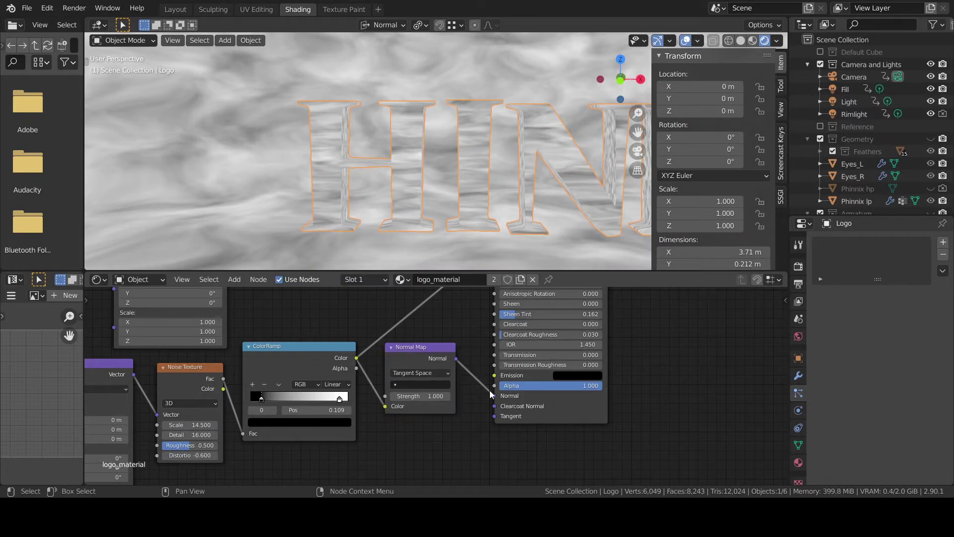
drag(490, 395, 494, 396)
scroll(447, 378, down, 2)
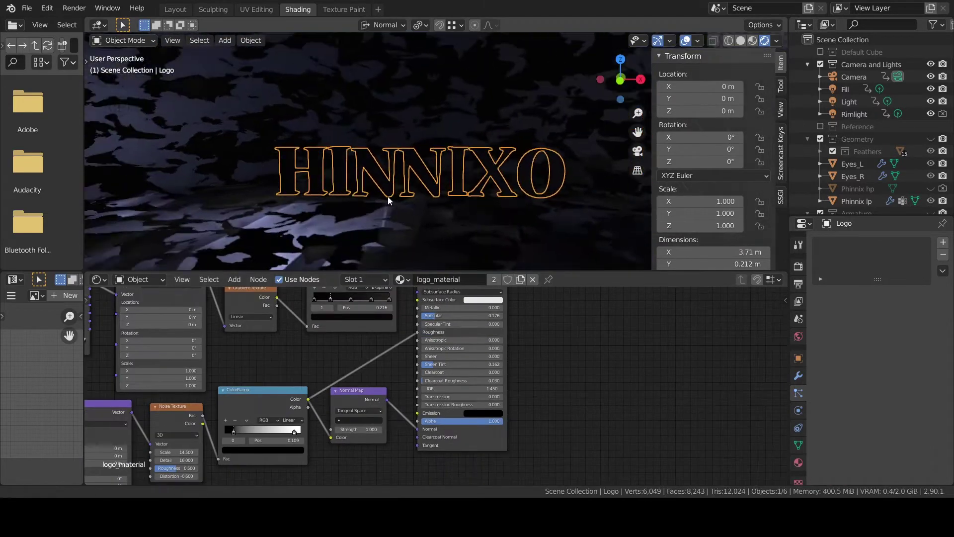
Disconnect the Normal Map from the shader's Normal input and inspect the surface around the logo.
middle_drag(389, 200, 371, 203)
drag(417, 429, 403, 398)
scroll(383, 175, up, 8)
scroll(383, 175, down, 4)
middle_drag(383, 174, 454, 185)
scroll(454, 185, down, 5)
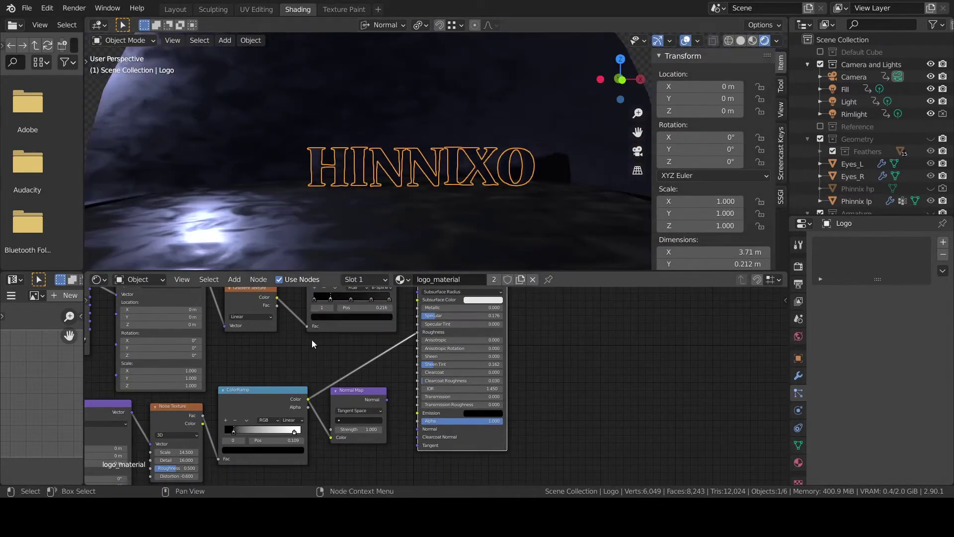
Set the noise scale to 181.4, reconnect the Normal Map to the shader's Normal input and set its strength to 0.
drag(178, 452, 261, 452)
scroll(386, 175, up, 5)
scroll(387, 175, down, 5)
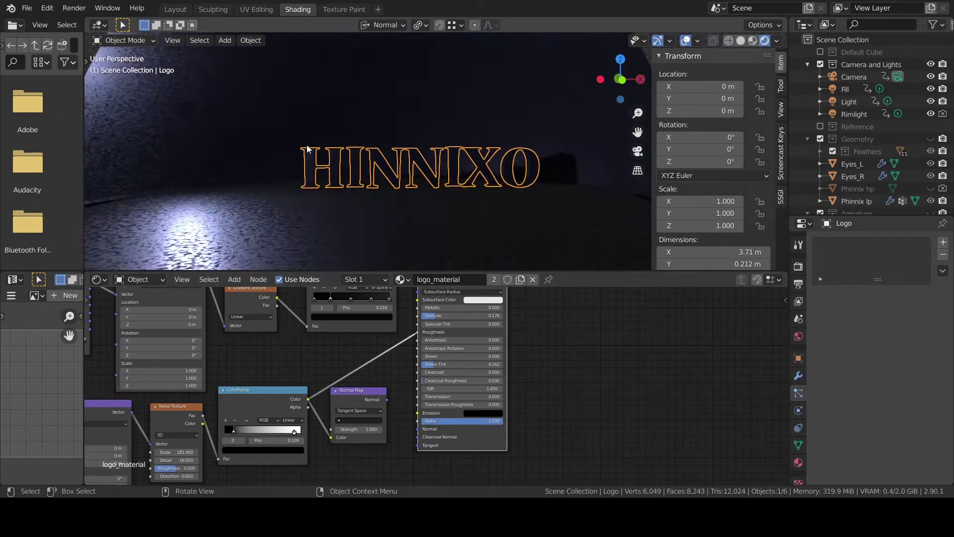
drag(387, 400, 328, 429)
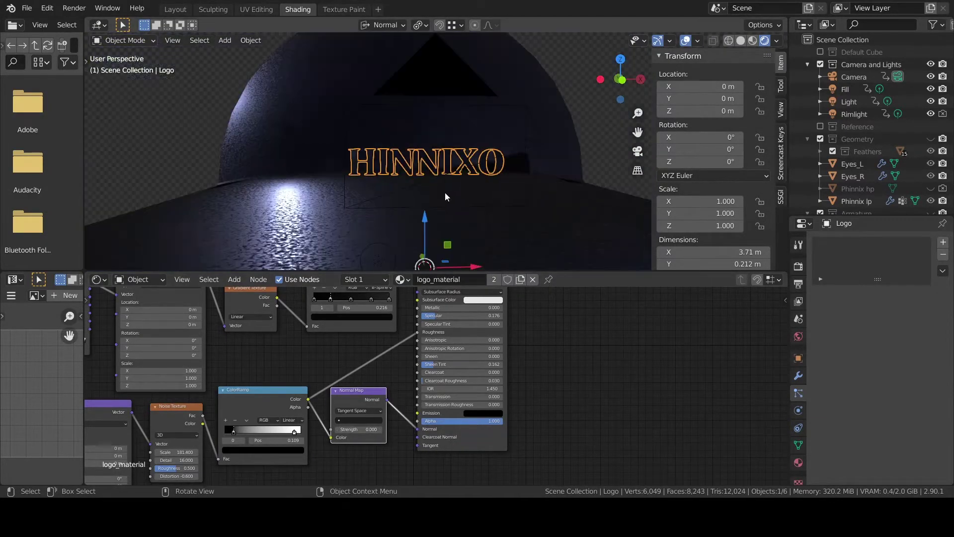
scroll(446, 187, up, 3)
scroll(447, 182, down, 4)
scroll(340, 92, up, 6)
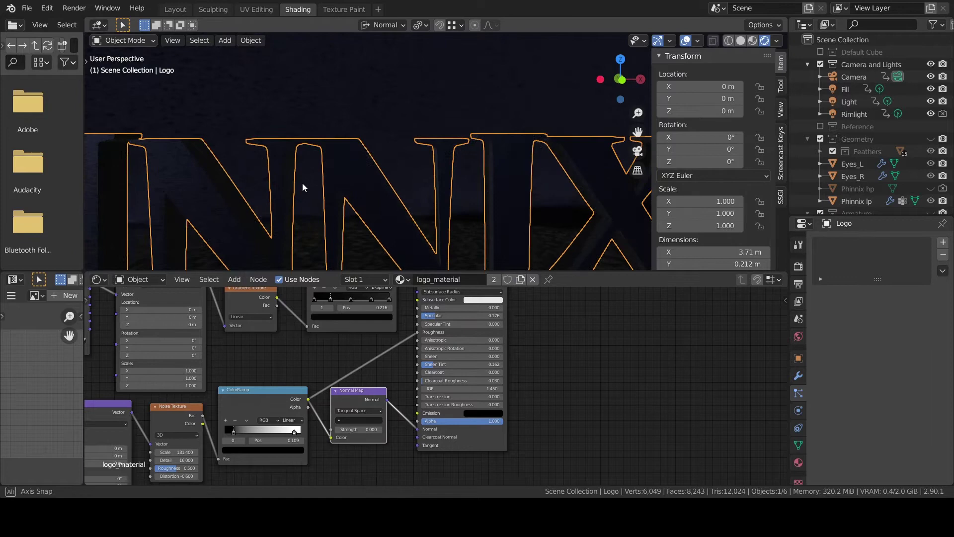
Set the noise roughness to 1, the ColorRamp to B-Spline with its stop at 0.058, and the Normal Map strength to 0.04.
middle_drag(302, 183, 263, 179)
scroll(302, 183, down, 2)
drag(417, 332, 390, 359)
drag(362, 430, 352, 429)
scroll(379, 231, down, 3)
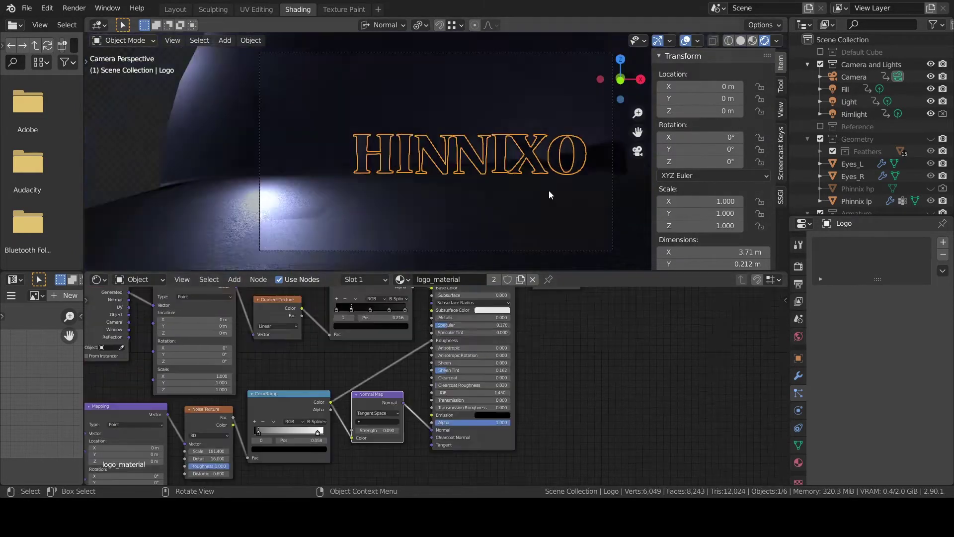
Deselect everything in the camera view and hide the Fill, Light and Rimlight lights.
key(KP_0)
middle_drag(437, 178, 477, 193)
key(KP_0)
key(alt+a)
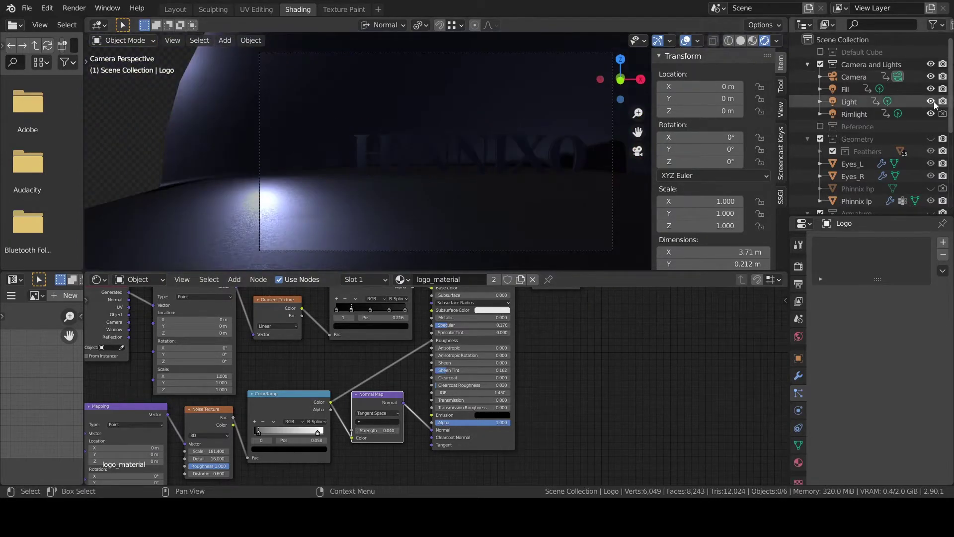
click(931, 101)
drag(931, 89, 931, 114)
Try a World background strength of 9.3 and restore it to 1.
click(798, 336)
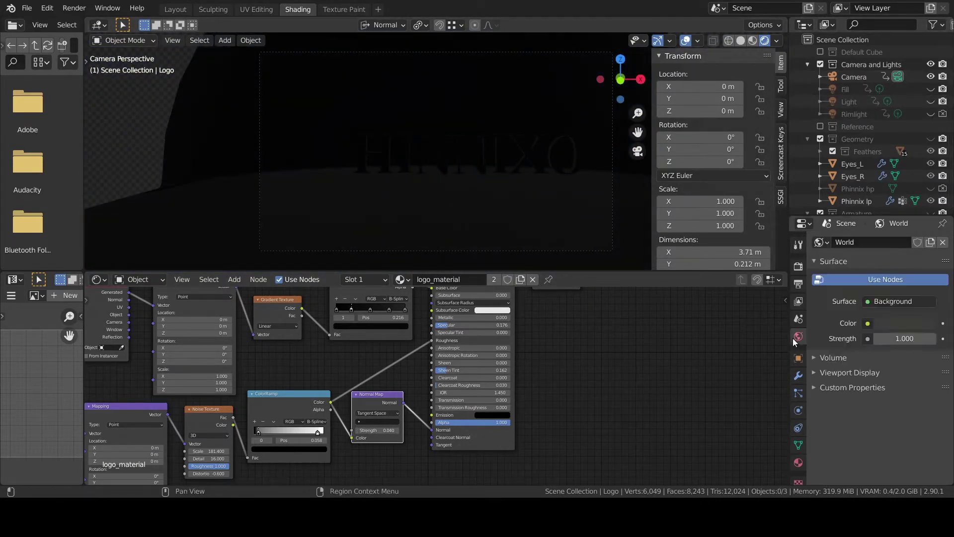
click(904, 323)
drag(908, 338, 936, 339)
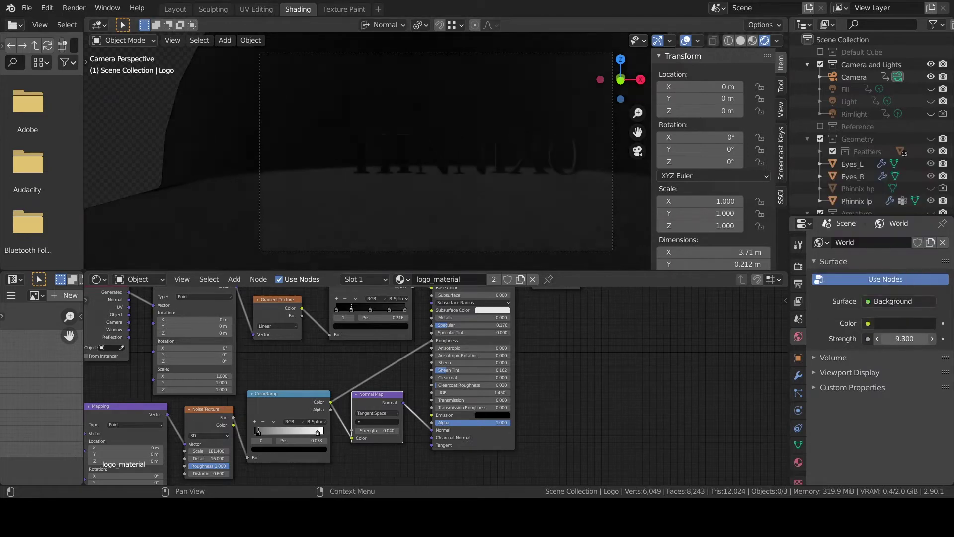
double_click(908, 339)
text(1)
key(Return)
click(908, 323)
Compare Material Preview and Solid shading from outside the camera, keep Solid and select the Environment object.
key(z)
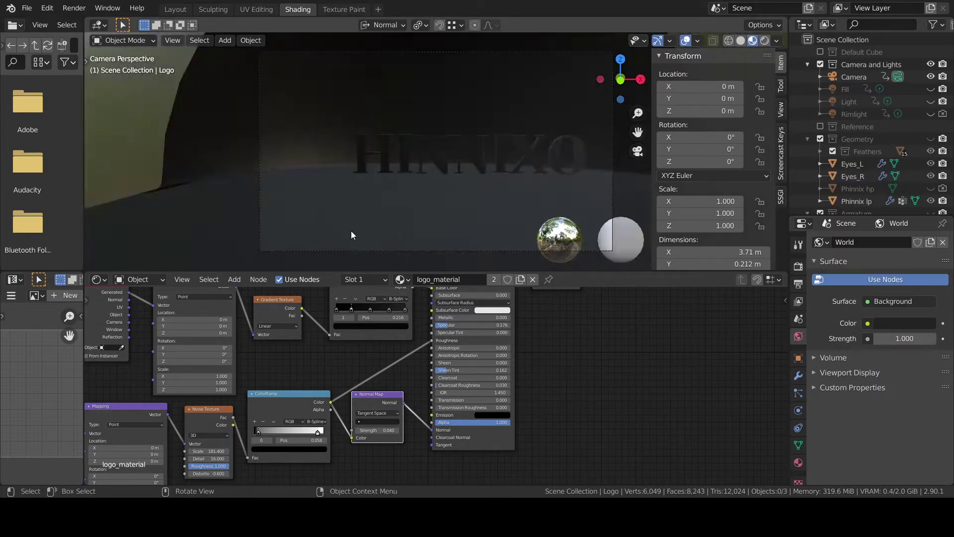
mouse_move(350, 231)
middle_down()
mouse_move(334, 226)
mouse_move(465, 204)
mouse_move(394, 207)
middle_up()
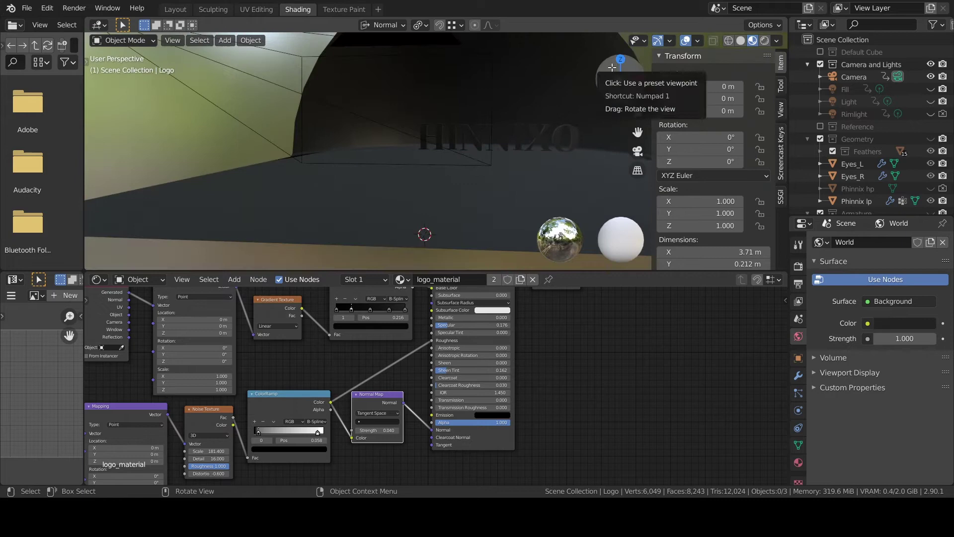
click(740, 40)
click(753, 40)
click(741, 40)
click(586, 99)
click(697, 40)
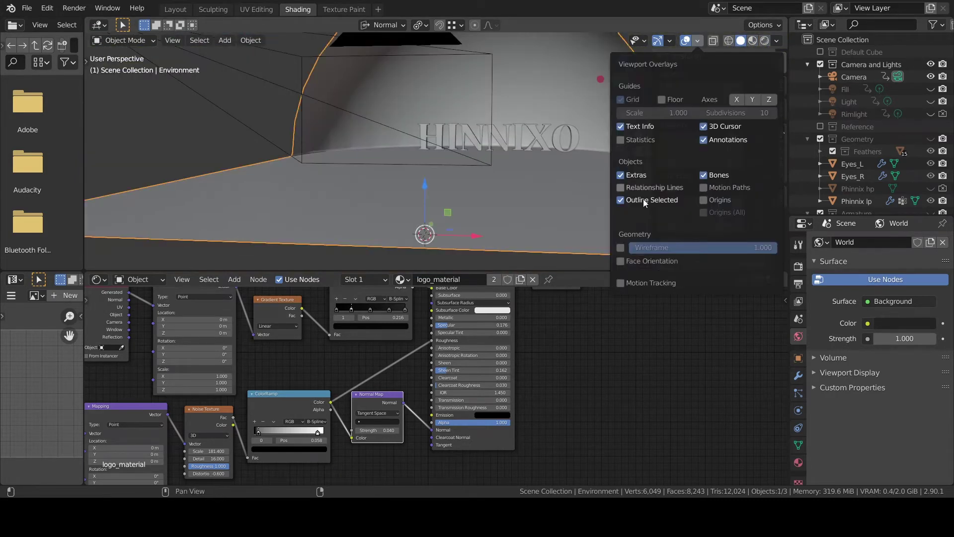
Show the Geometry collection, collapse the Camera and Lights and Armature collections, and view the scene from the front.
click(931, 139)
click(808, 65)
click(807, 165)
key(KP_1)
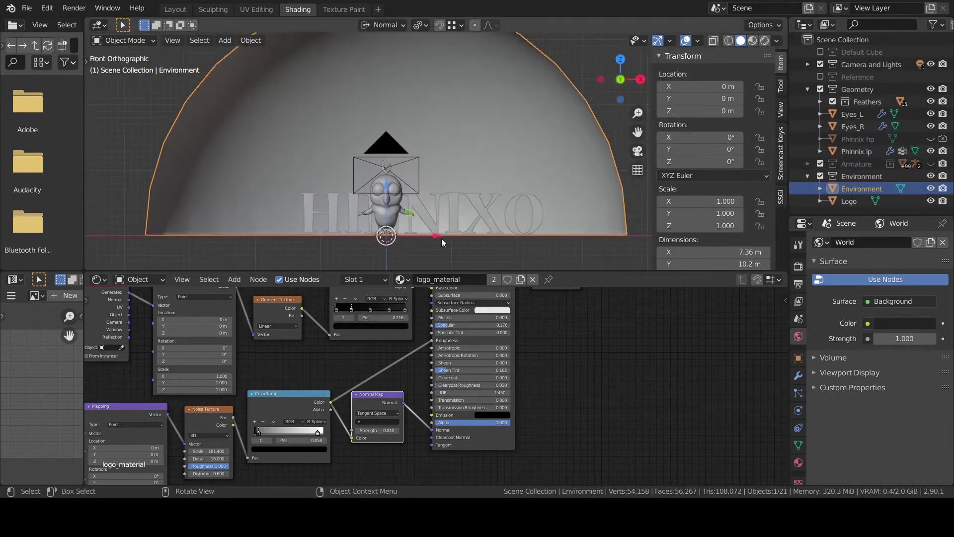
Return to the Layout workspace's camera view and add a General Animation workspace.
click(176, 9)
scroll(432, 215, down, 2)
key(KP_0)
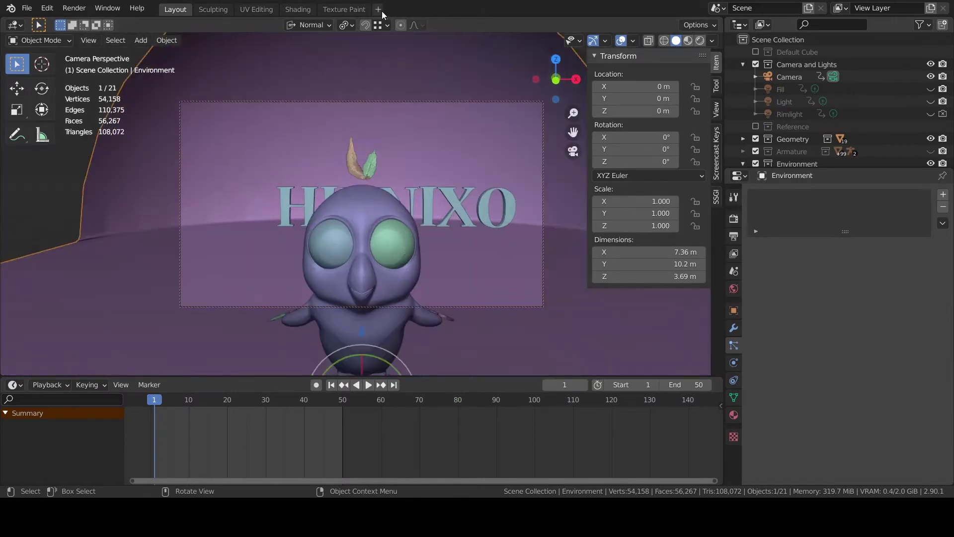
click(377, 8)
mouse_move(346, 34)
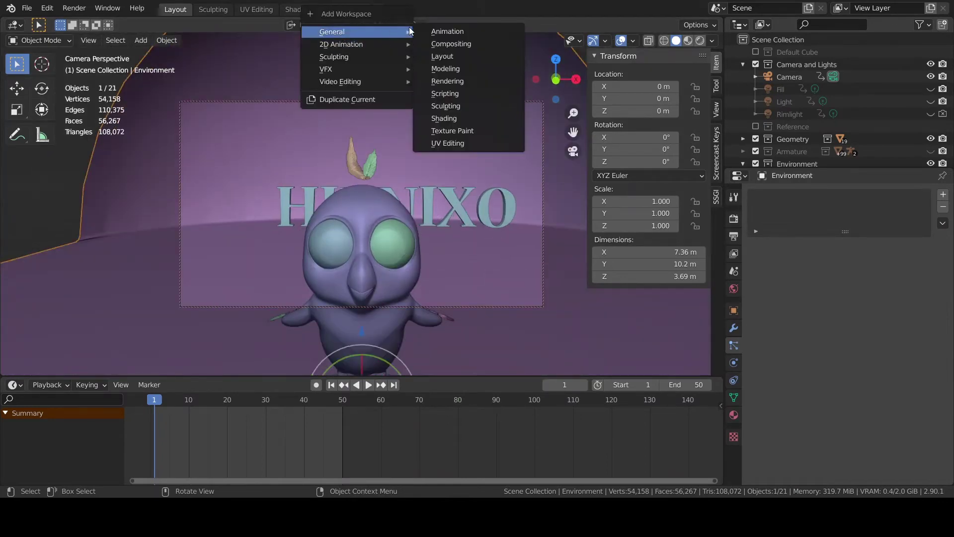
click(447, 29)
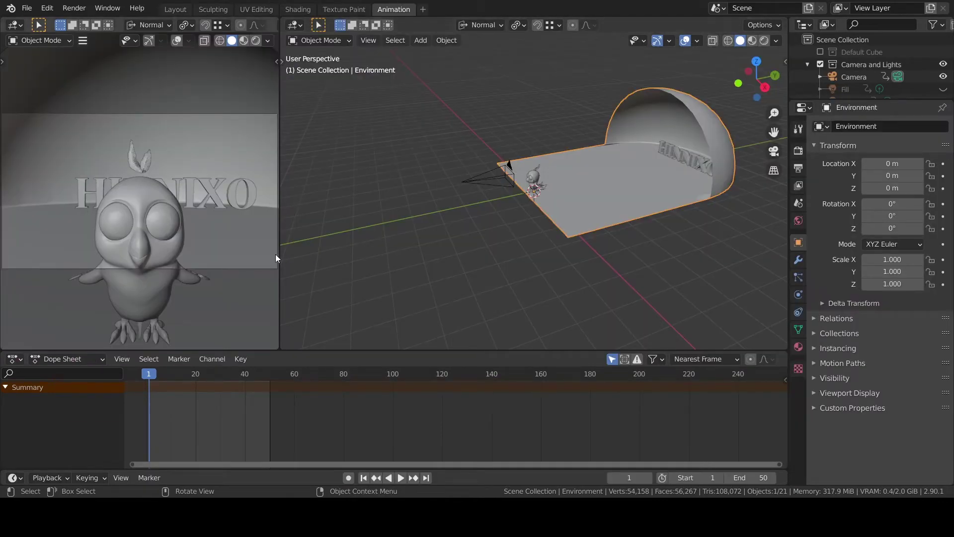
Widen the camera viewport and replace the Dope Sheet editor with a Timeline.
drag(279, 256, 315, 251)
click(366, 347)
click(62, 359)
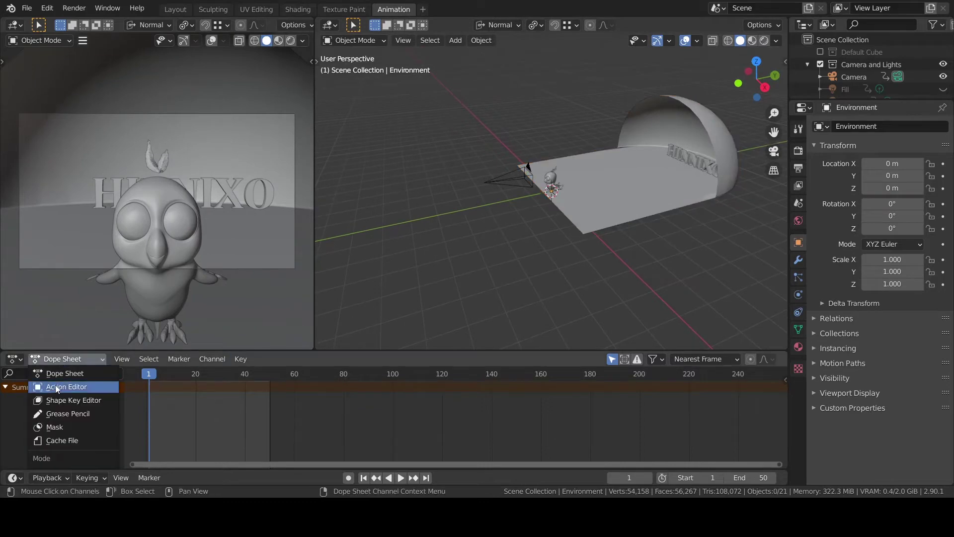
click(15, 361)
click(149, 332)
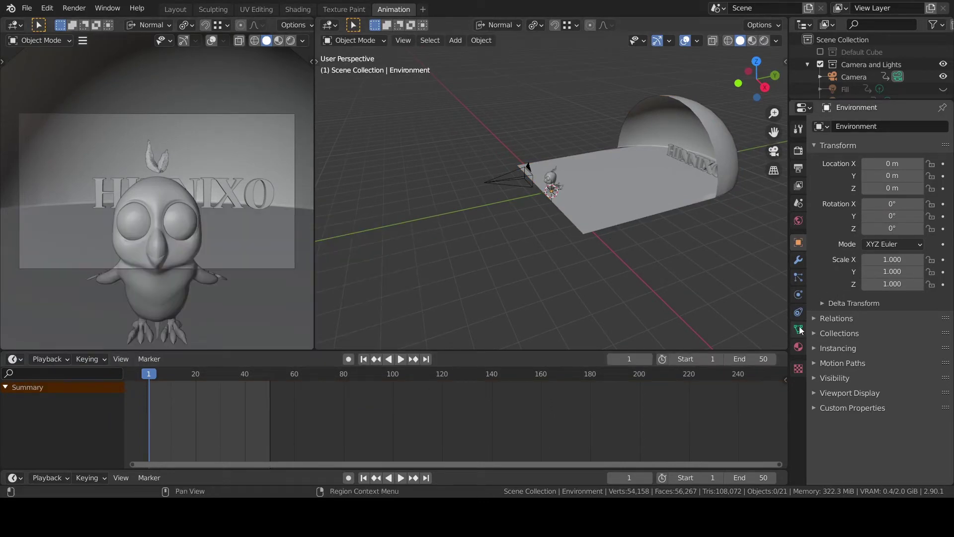
Enlarge the outliner, collapse the Geometry and Armature collections, and show the render visibility toggles.
drag(851, 100, 851, 285)
click(808, 139)
click(808, 152)
click(934, 25)
click(875, 60)
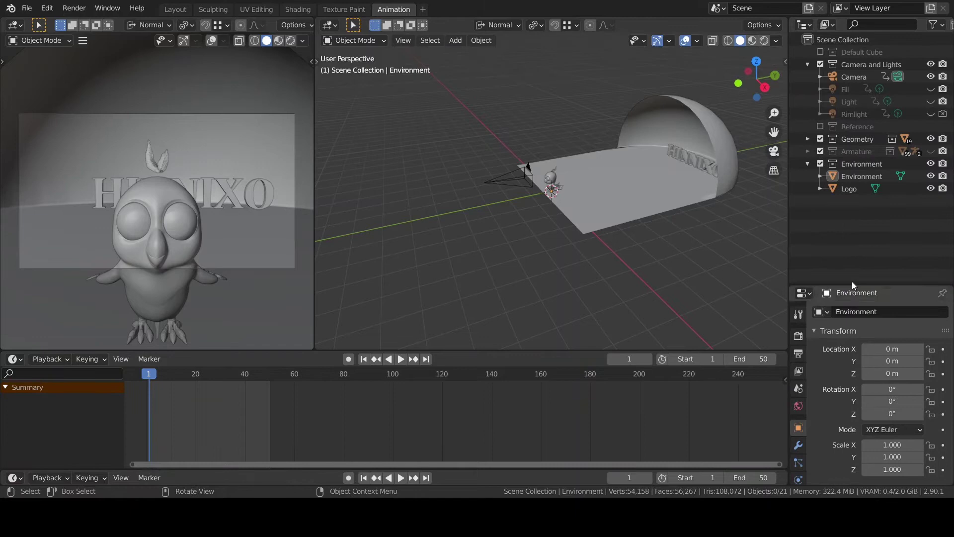
Move the Camera and Lights collection below Environment and rename it "Intro camera/lights".
drag(853, 64, 832, 142)
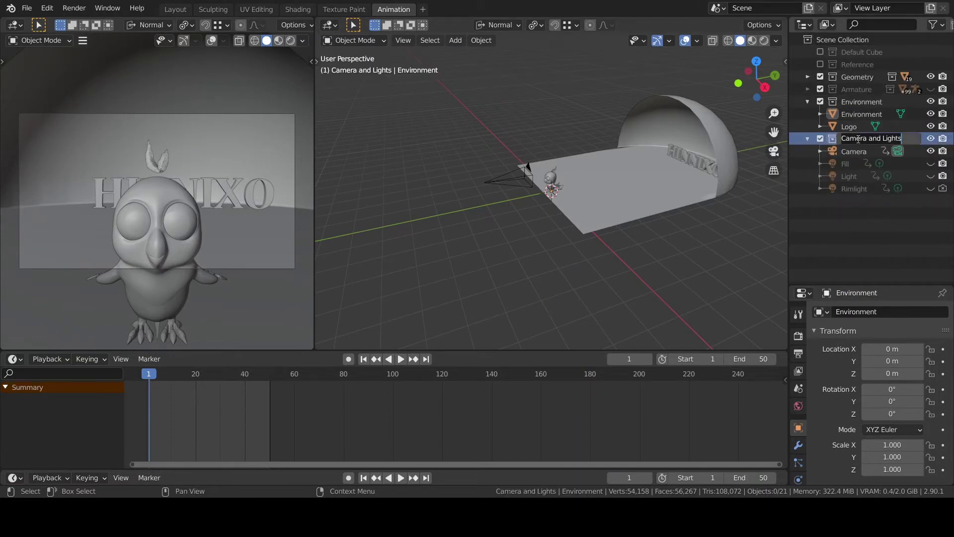
click(856, 151)
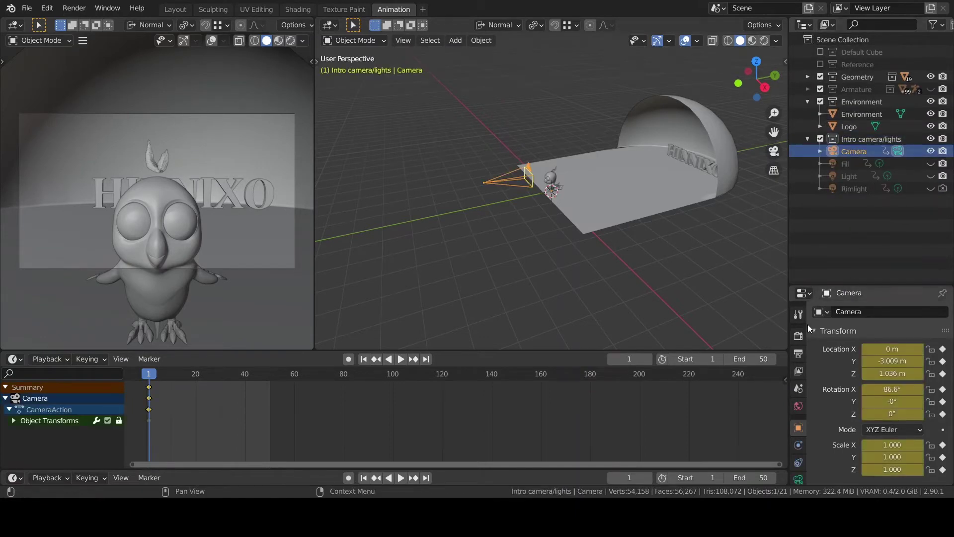
Raise the camera's Passepartout opacity to 1.000 in its viewport display settings.
drag(815, 284, 815, 188)
scroll(837, 448, down, 1)
click(839, 462)
scroll(900, 442, down, 4)
click(798, 382)
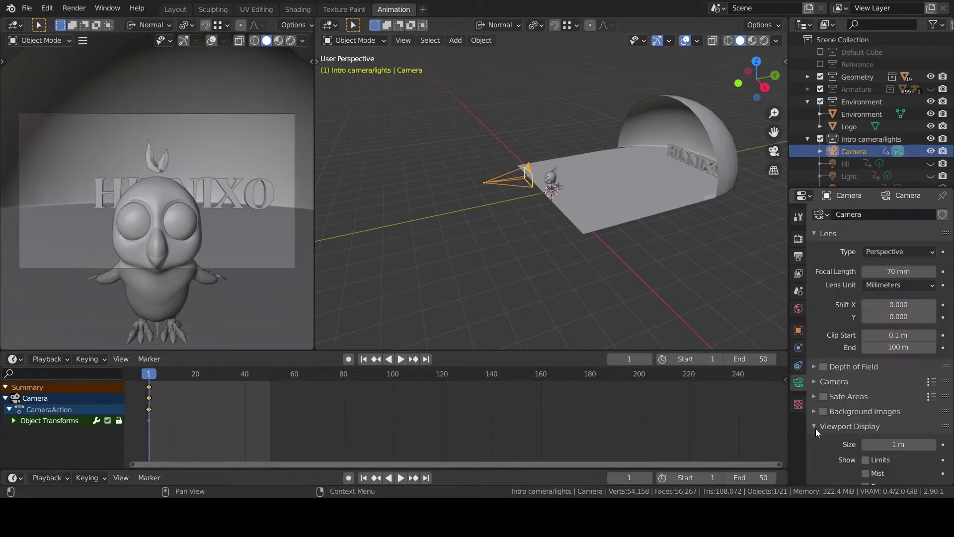
scroll(865, 422, down, 5)
click(850, 463)
scroll(826, 396, down, 1)
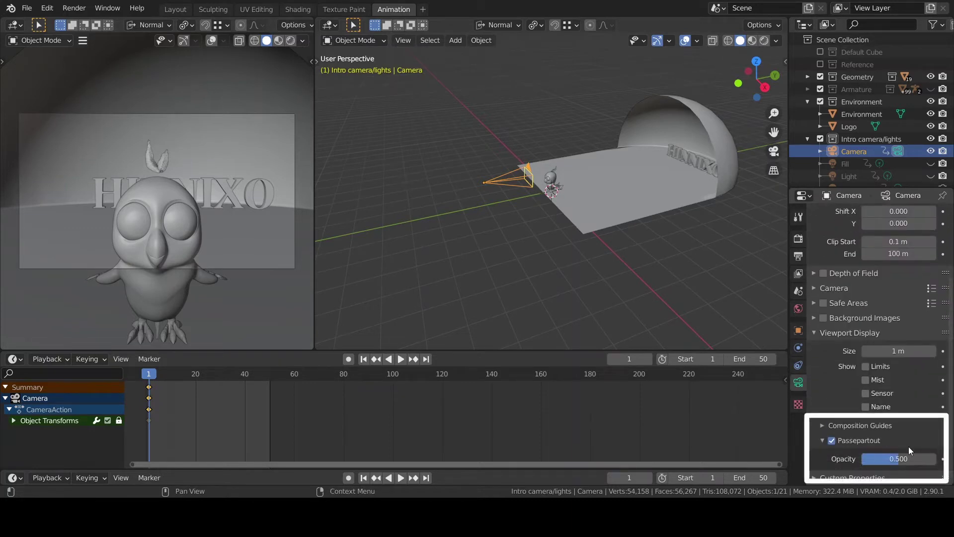
drag(899, 458, 935, 458)
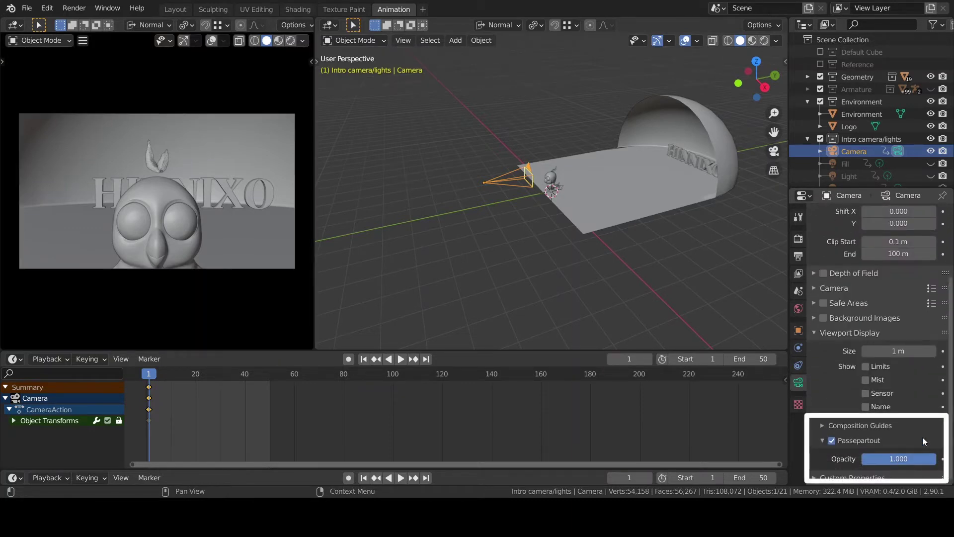
click(821, 440)
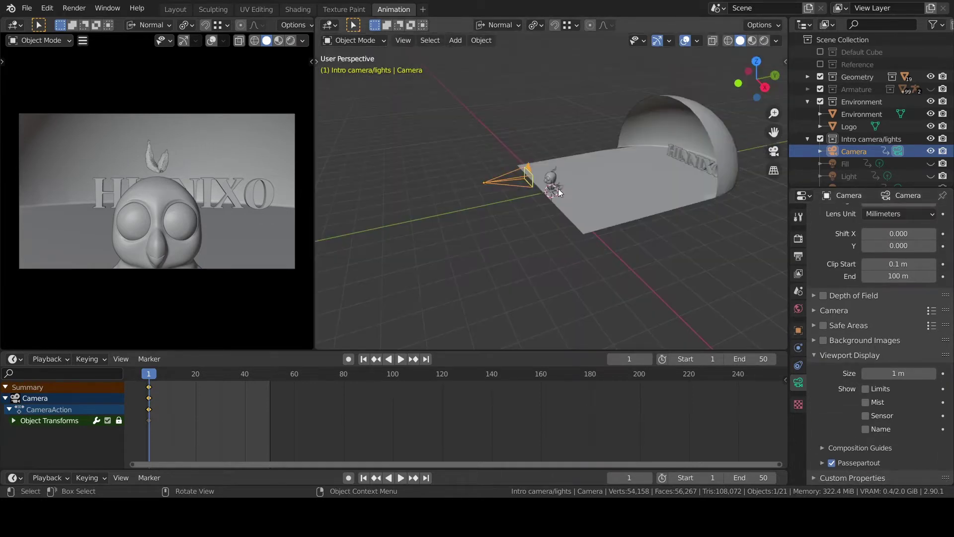
View the scene from the front and set the output frame rate to 25 fps and the end frame to 375.
key(KP_1)
click(799, 256)
click(908, 365)
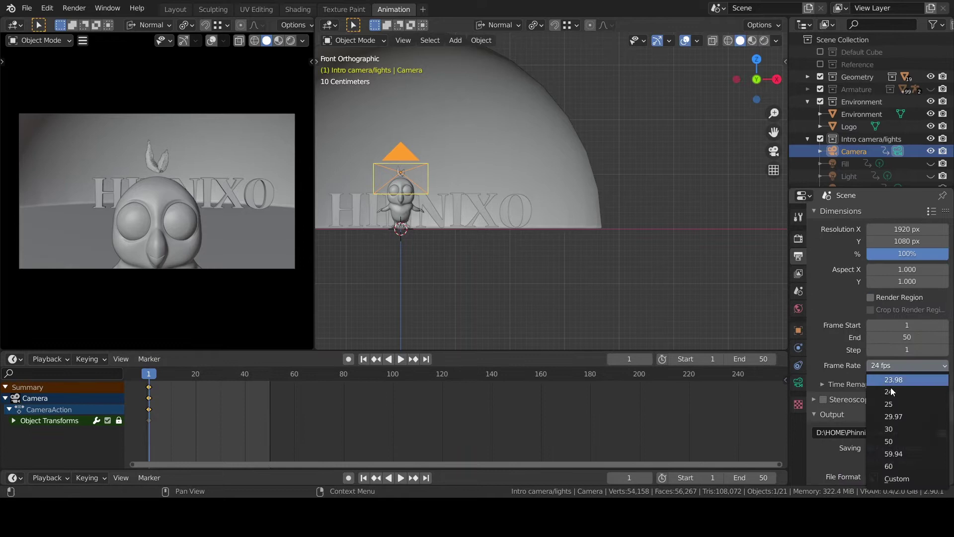
click(890, 404)
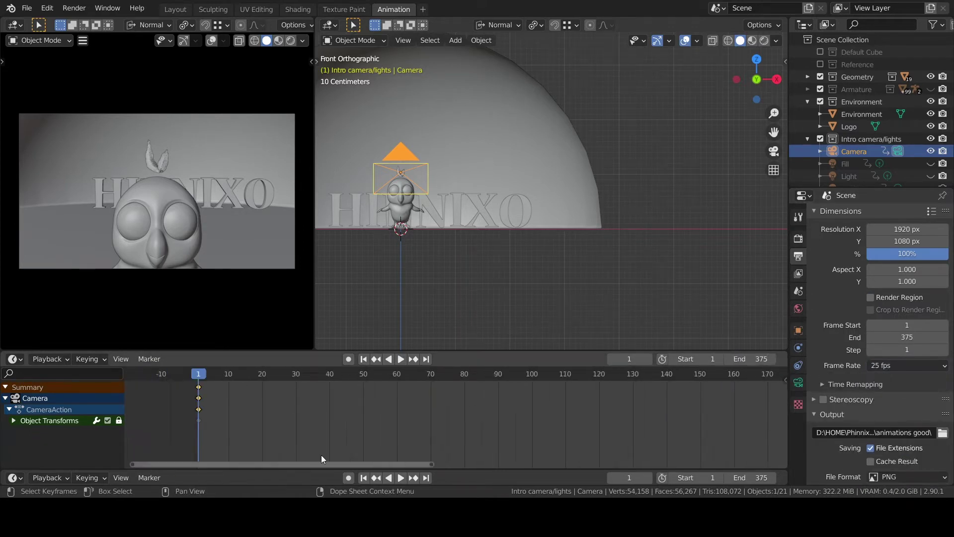
Show the Armature collection, frame the character closely, and widen the camera viewport slightly.
scroll(394, 241, up, 4)
scroll(176, 150, up, 1)
scroll(175, 150, down, 1)
drag(314, 169, 368, 174)
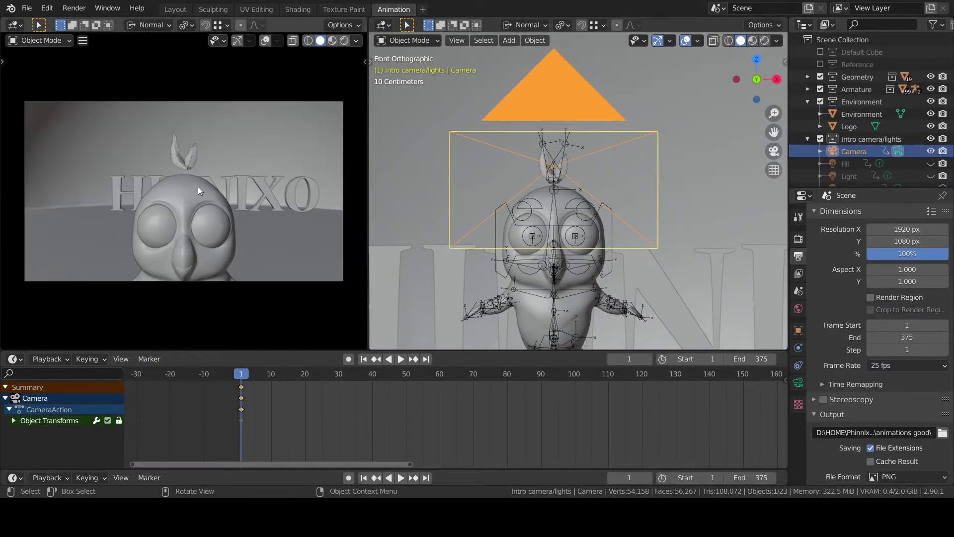
ctrl+middle_drag(199, 186, 197, 174)
shift+middle_drag(197, 174, 197, 139)
scroll(196, 138, down, 2)
drag(368, 199, 328, 199)
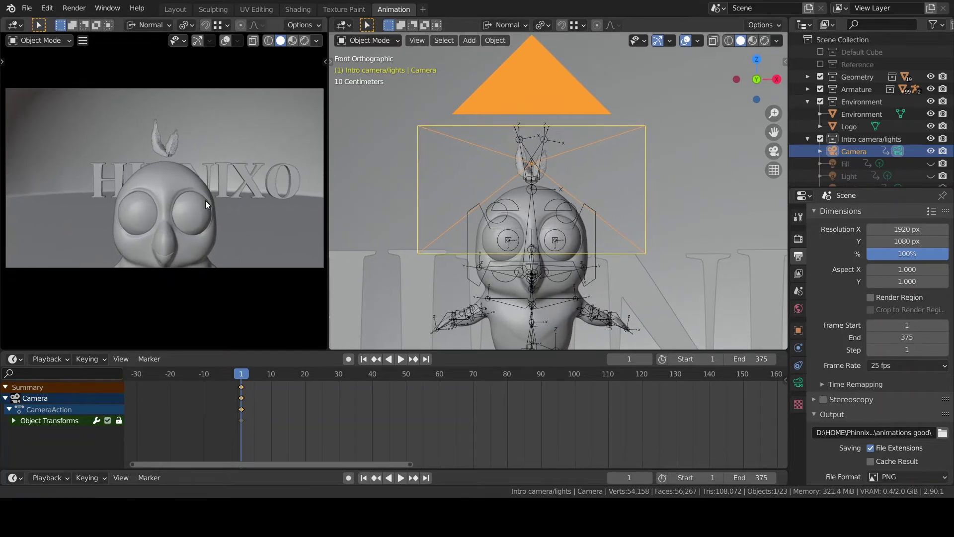
Hide camera objects in the working 3D viewport.
click(655, 120)
click(670, 42)
click(638, 40)
click(659, 245)
scroll(591, 214, down, 3)
scroll(590, 215, up, 2)
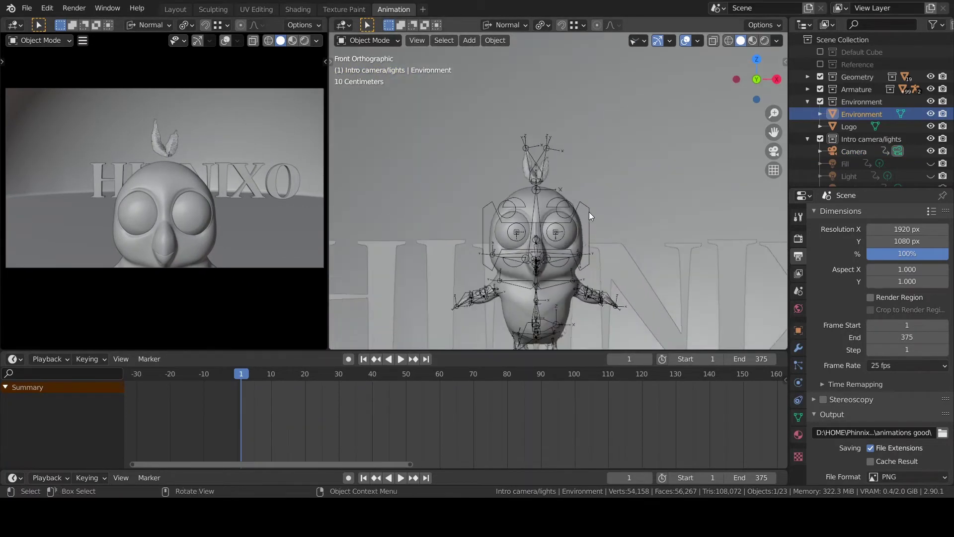
Put the character rig in Pose Mode and show its Rig Layers in the sidebar.
click(590, 216)
click(369, 41)
click(370, 81)
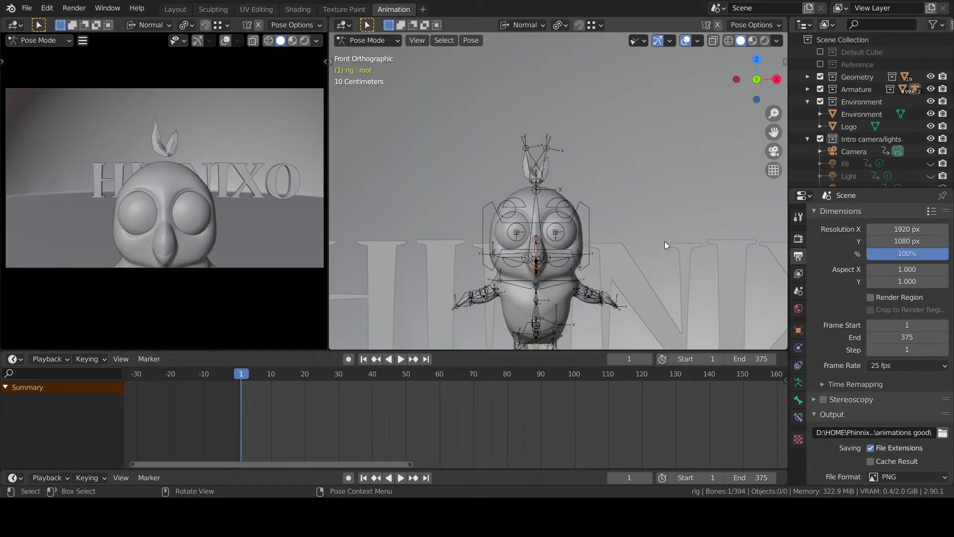
key(n)
scroll(717, 270, down, 8)
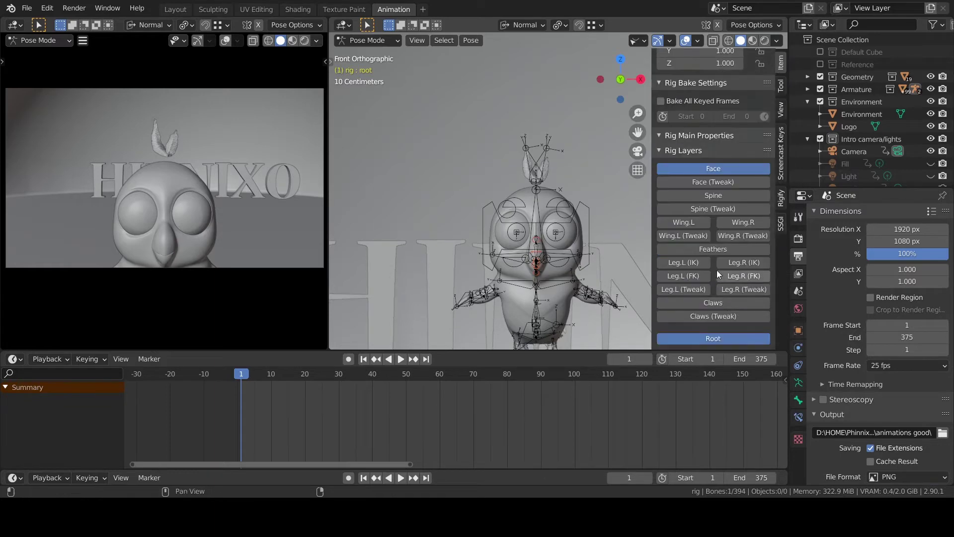
Select the rig's root bone and set the transform orientation to Global.
drag(651, 227, 685, 226)
middle_drag(604, 141, 574, 157)
scroll(575, 157, down, 5)
click(626, 271)
click(522, 25)
click(520, 60)
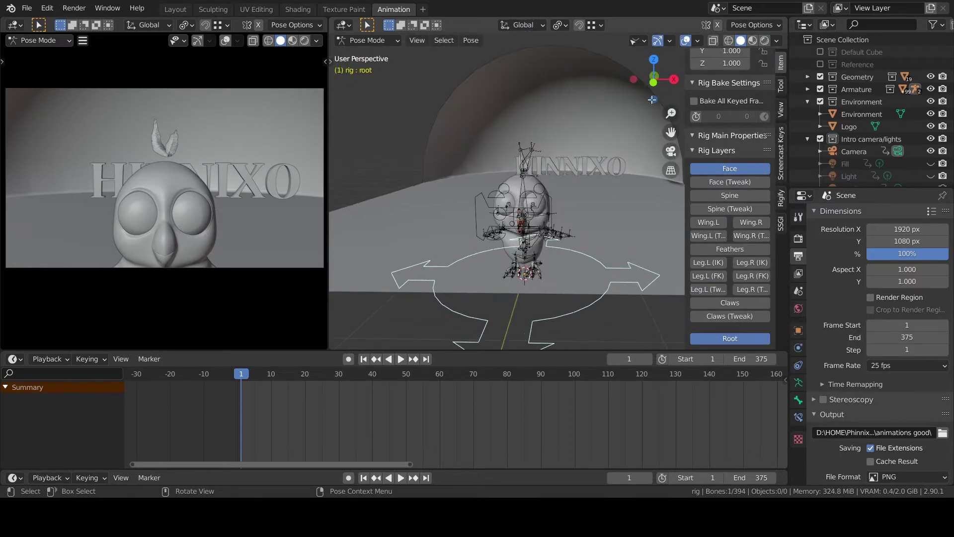
Enable the move and rotate gizmos and shift the root bone forward and sideways from the origin.
click(670, 41)
drag(615, 151, 615, 165)
drag(598, 276, 558, 269)
click(571, 267)
middle_drag(570, 268, 568, 239)
Hide two objects of the Geometry collection in the viewport and collapse the collection.
click(808, 78)
scroll(826, 113, down, 6)
click(931, 104)
click(932, 117)
scroll(901, 153, up, 6)
click(808, 77)
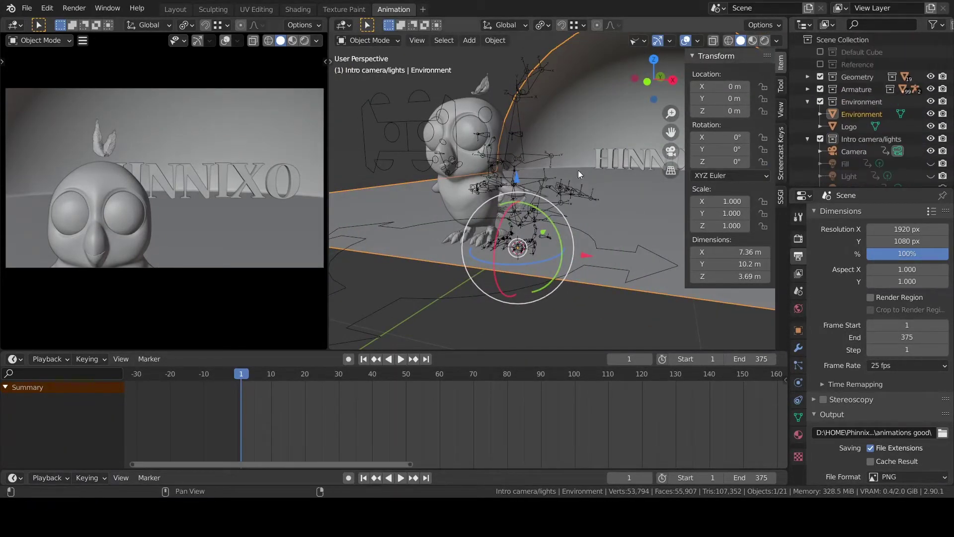
Move the root bone to X -0.25142 m, Y -0.40156 m, Z -0.72748 m, below the camera's view.
click(586, 235)
drag(498, 228, 502, 271)
key(z)
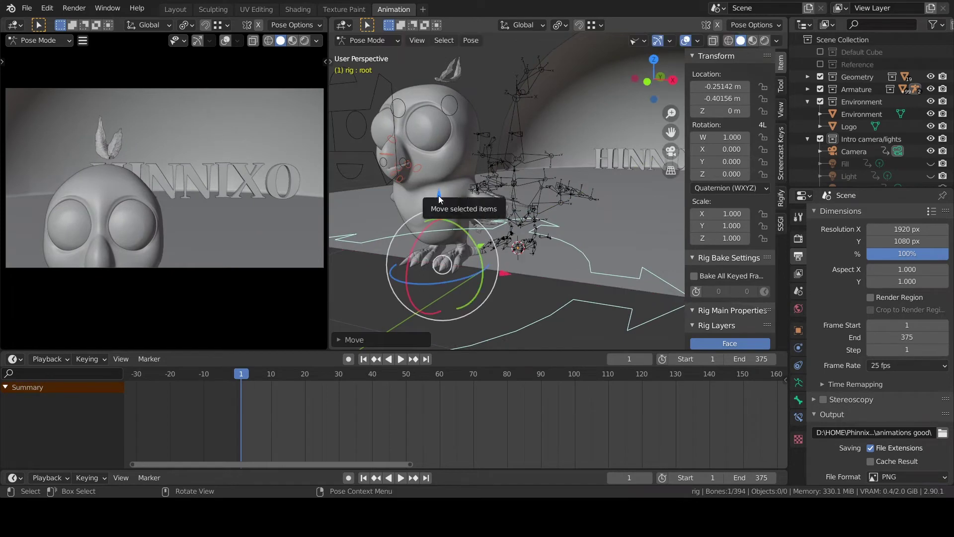
click(458, 315)
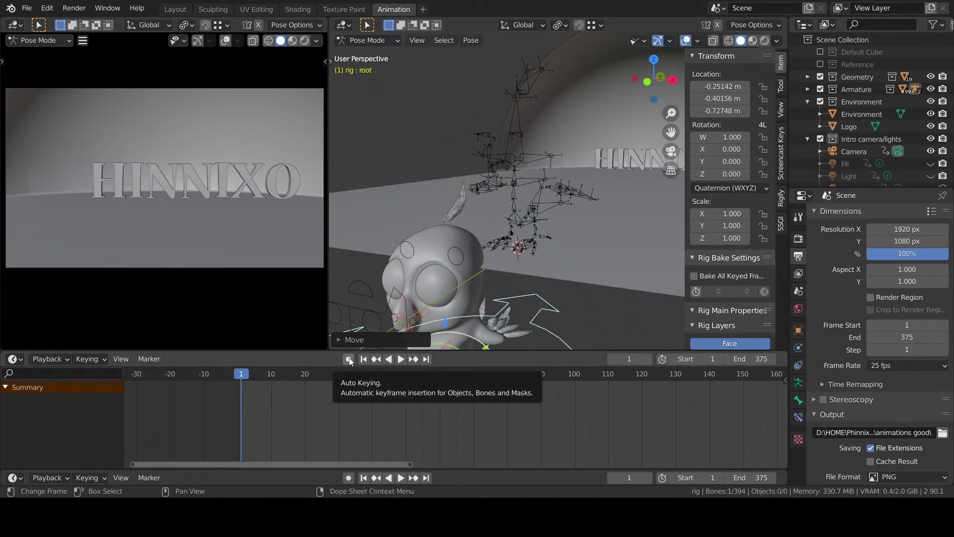
Enable Auto Keying and insert a keyframe for the root bone at frame 1.
click(349, 359)
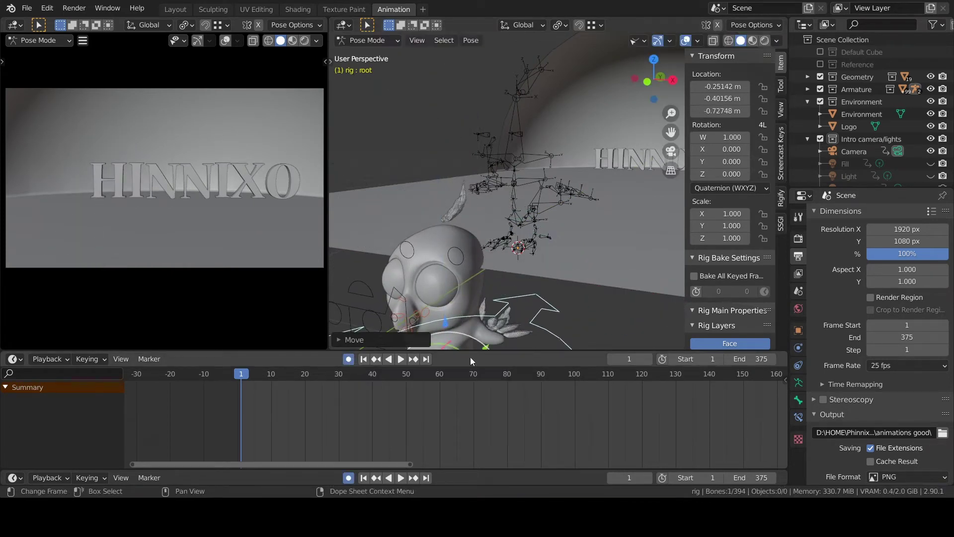
key(i)
click(558, 298)
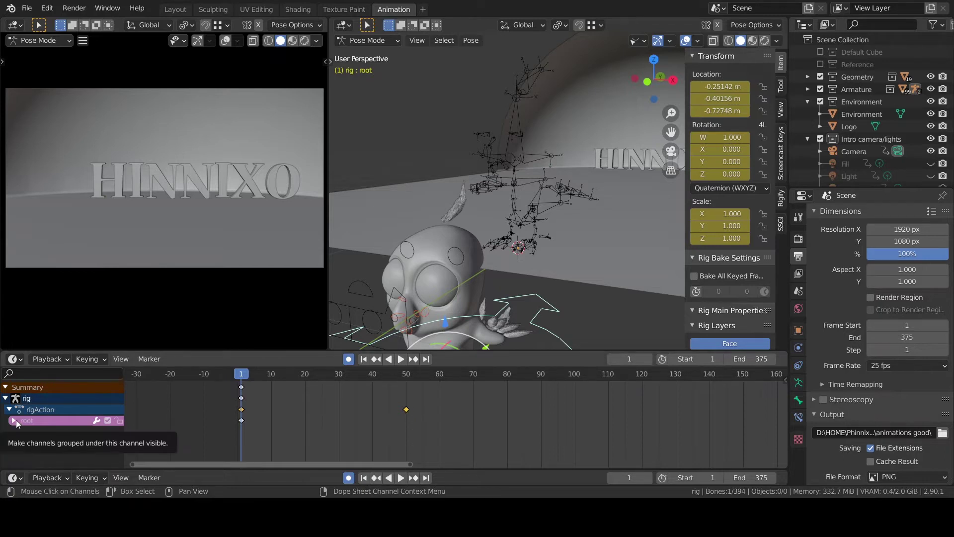
Switch the Timeline above the playback bar to a Dope Sheet in Action Editor mode.
key(x)
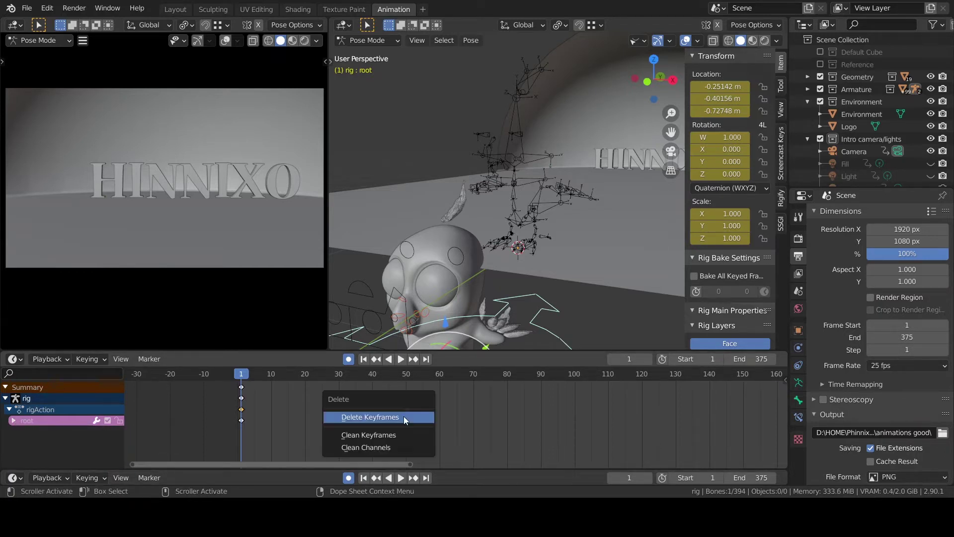
key(Escape)
click(13, 360)
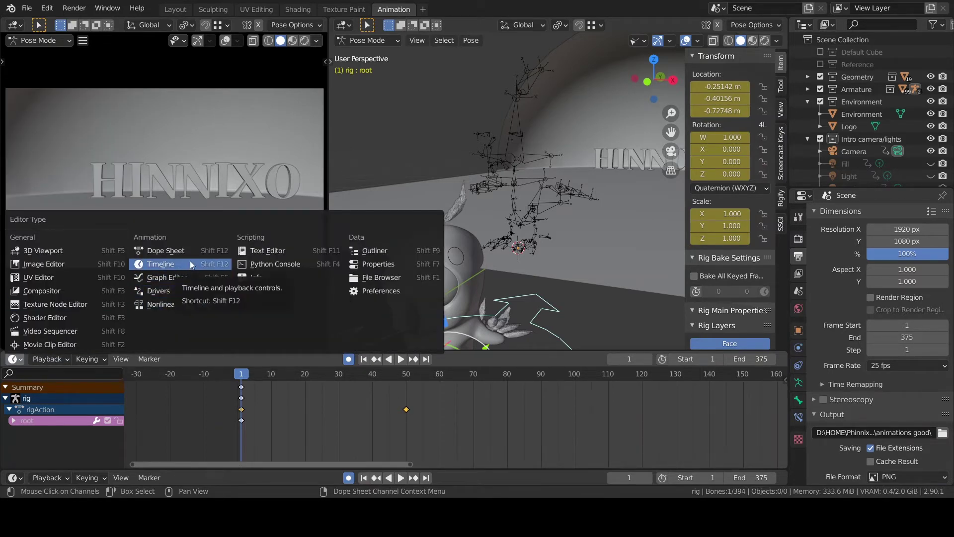
click(164, 251)
click(62, 359)
click(69, 380)
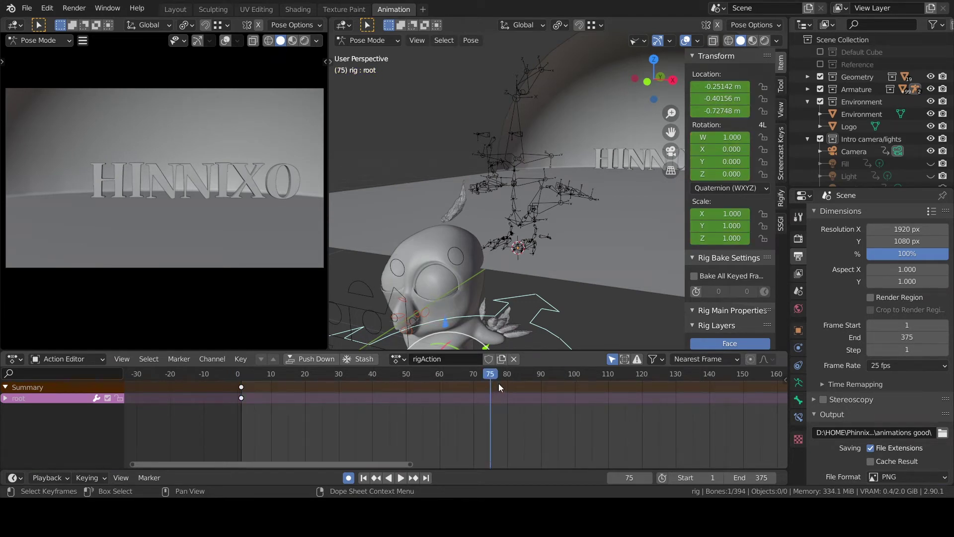
Enlarge the viewports and, at frame 75, raise the root bone to Z 0.038581 m into the camera's view.
drag(527, 351, 537, 394)
shift+middle_drag(556, 326, 567, 274)
drag(454, 291, 490, 154)
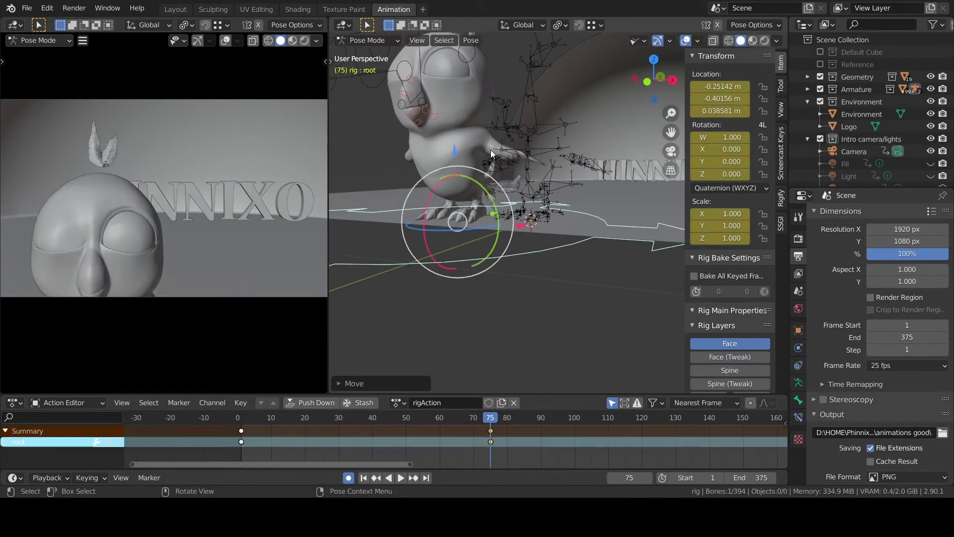
scroll(491, 154, down, 2)
click(402, 93)
click(407, 438)
key(Delete)
click(504, 244)
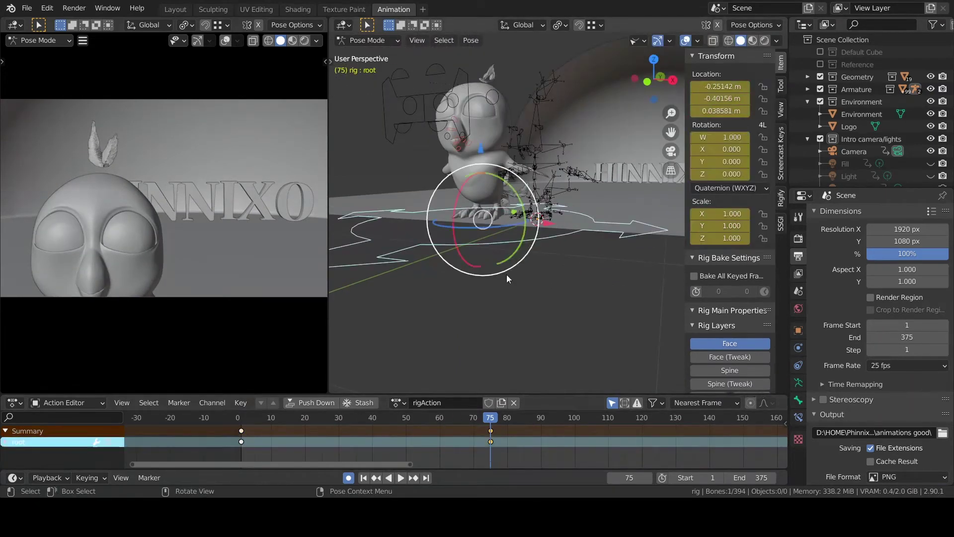
Expand the Armature collection and hide the metarig in the viewport.
middle_drag(433, 445, 202, 448)
middle_drag(358, 269, 353, 289)
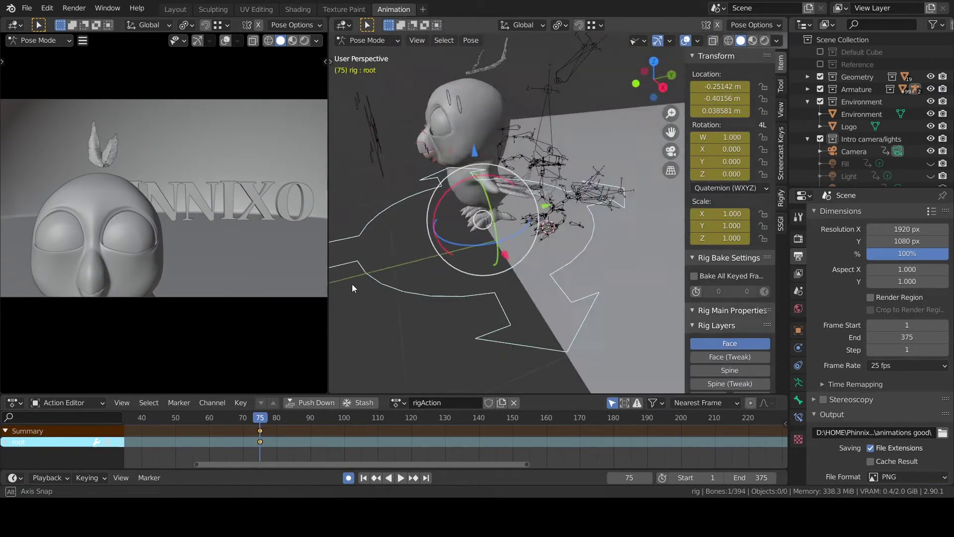
key(ctrl+Tab)
click(552, 164)
click(808, 89)
click(931, 156)
click(781, 153)
click(781, 62)
At frame 125, move the root bone back onto the environment floor and rotate it about Z.
shift+middle_drag(497, 259, 522, 279)
middle_drag(507, 276, 554, 277)
click(429, 417)
shift+middle_drag(617, 286, 571, 281)
middle_drag(572, 281, 517, 273)
drag(509, 222, 635, 155)
click(609, 154)
key(r)
key(z)
At frame 175, place the root bone at X -0.63266 m, Y 2.6962 m, Z 0.039524 m.
click(597, 418)
middle_drag(546, 286, 497, 283)
drag(342, 227, 465, 172)
mouse_move(443, 151)
mouse_down()
mouse_move(437, 144)
mouse_move(442, 151)
mouse_up()
At frame 225, clear the root bone's rotation, turn it to W 0.233, Z -0.972, and move it along Y.
drag(485, 464, 596, 458)
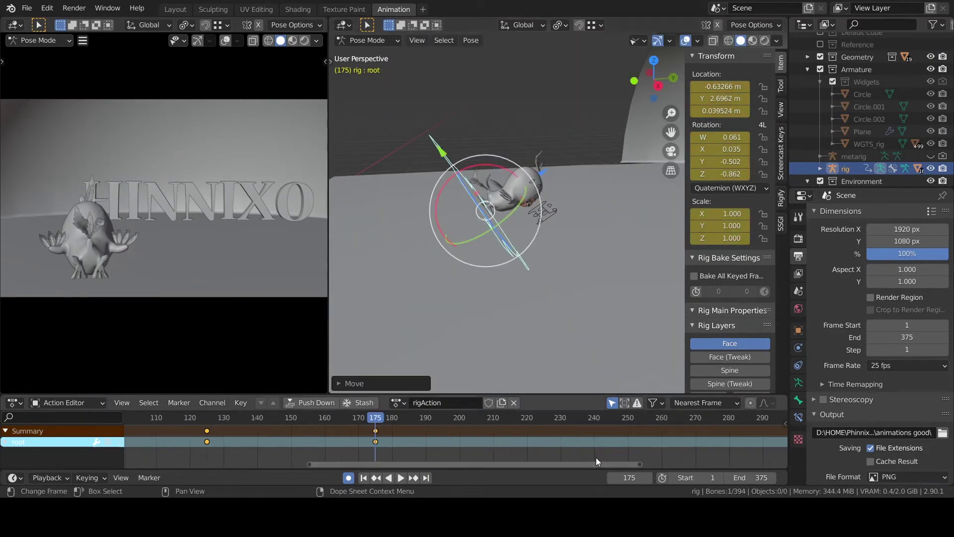
click(477, 418)
key(alt+r)
drag(453, 223, 514, 175)
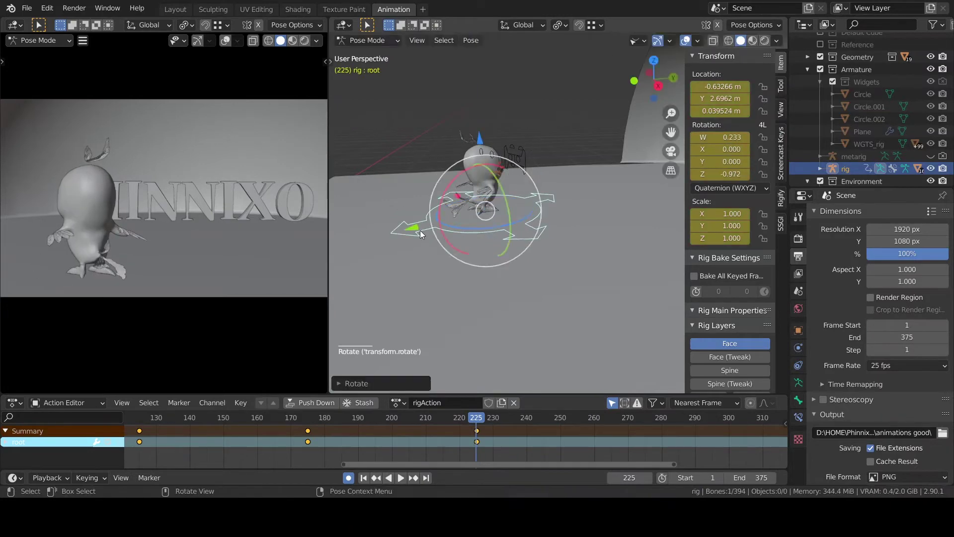
drag(417, 227, 453, 219)
At frame 250, move the root bone farther away across the scene and raise it off the floor.
click(533, 465)
drag(531, 465, 640, 462)
click(347, 418)
middle_drag(460, 254, 556, 250)
drag(458, 207, 340, 187)
drag(403, 147, 403, 127)
At frame 275, move the root bone to X -4.2395 m, Y 6.1246 m, outside the camera's view.
click(431, 418)
middle_drag(428, 248, 522, 238)
scroll(497, 229, down, 3)
drag(452, 201, 383, 195)
middle_drag(487, 248, 400, 265)
scroll(399, 264, down, 2)
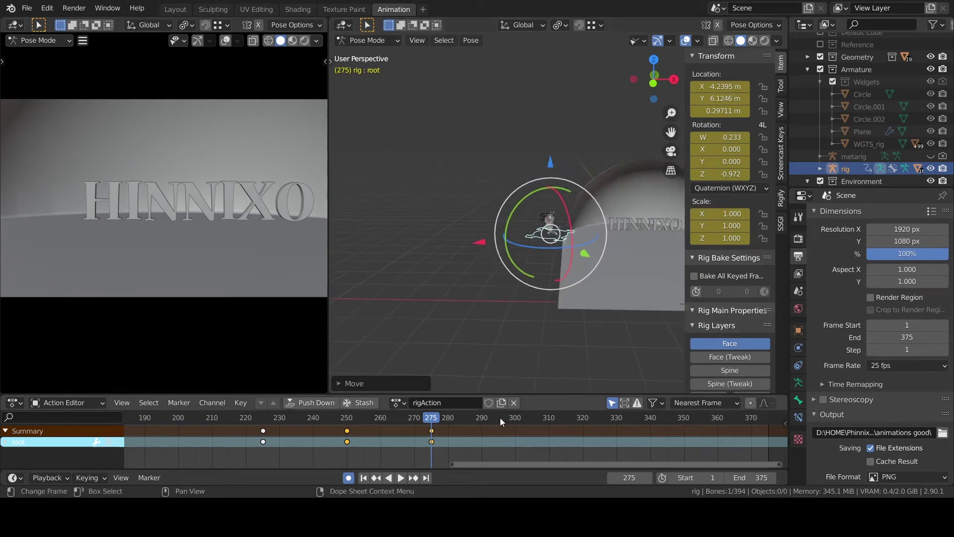
At frame 300, rotate the root bone about Z to W 0.754, Z -0.657.
click(515, 418)
shift+middle_drag(565, 321, 488, 315)
scroll(484, 259, up, 4)
drag(387, 269, 423, 267)
scroll(428, 271, down, 1)
drag(481, 464, 502, 464)
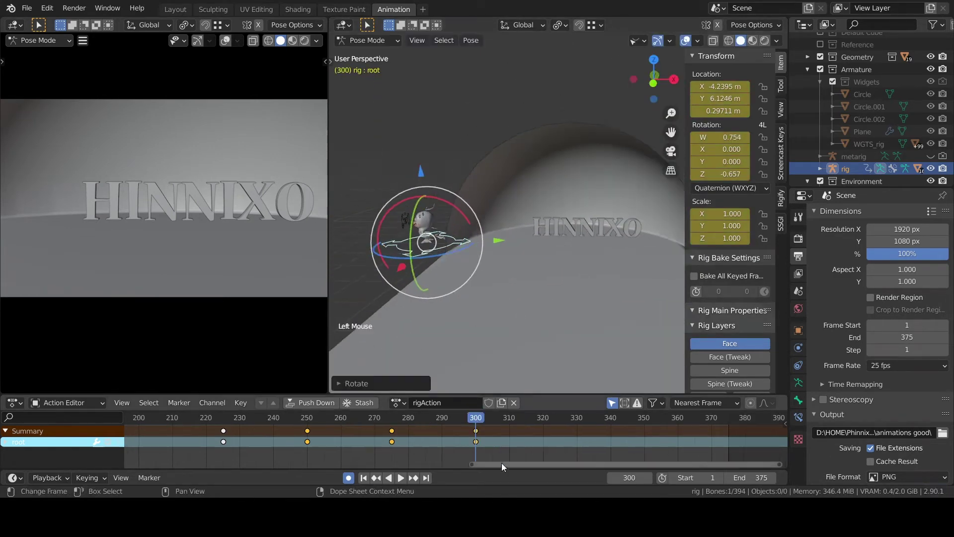
right_click(502, 464)
Move the root bone across to X 4.8365 m, Y 6.4793 m and rotate it to W 0.658, Z -0.753.
scroll(472, 248, down, 2)
drag(516, 236, 619, 253)
scroll(658, 252, down, 2)
middle_drag(604, 269, 607, 285)
drag(617, 244, 633, 248)
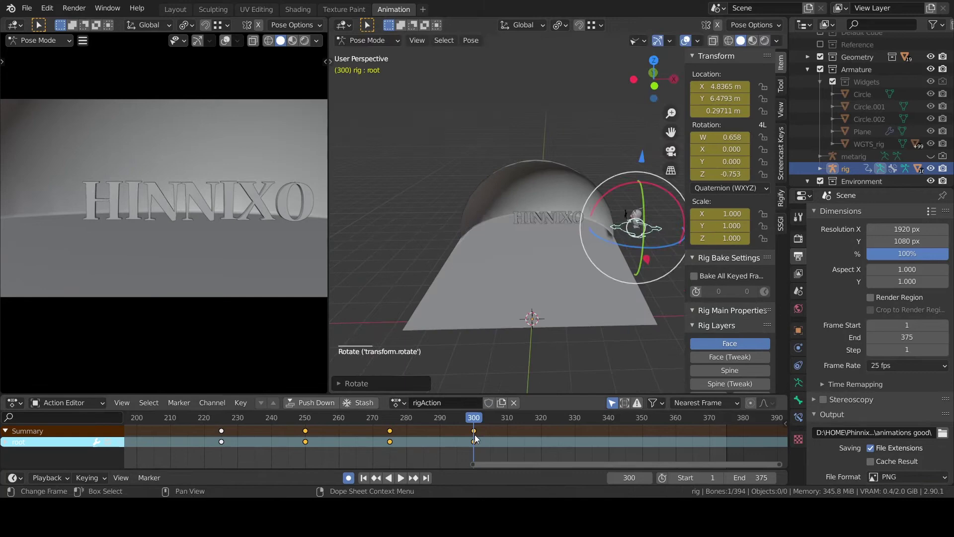
Try changing the interpolation of the root bone's keyframe at frame 300.
click(474, 432)
right_click(474, 431)
click(473, 430)
right_click(473, 430)
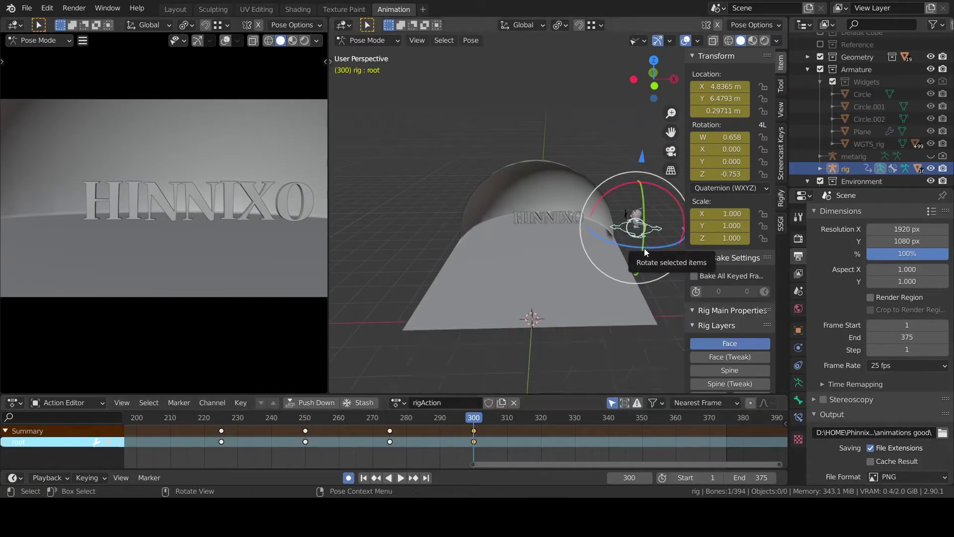
scroll(644, 250, up, 1)
click(396, 418)
drag(399, 418, 474, 419)
right_click(474, 431)
click(539, 331)
Set the frame 275 keyframe to constant interpolation so the root bone holds its pose until frame 300.
click(391, 442)
right_click(391, 441)
click(459, 331)
Add a marker at frame 276 and name it "Flying in background".
click(393, 419)
click(179, 403)
click(188, 390)
click(404, 449)
right_click(401, 449)
click(149, 477)
click(188, 412)
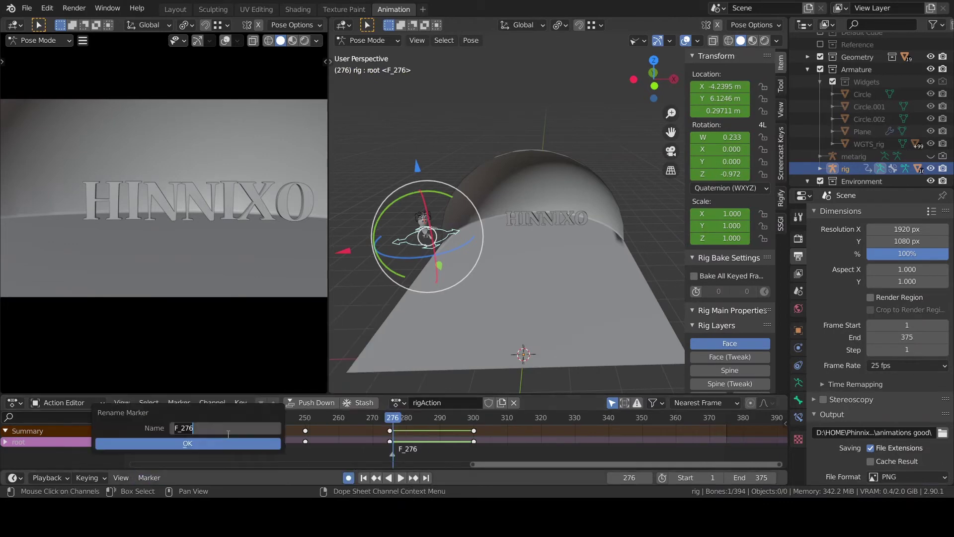
key(Return)
At frame 325, move the root bone inward toward the logo.
click(474, 418)
click(558, 418)
scroll(656, 218, up, 5)
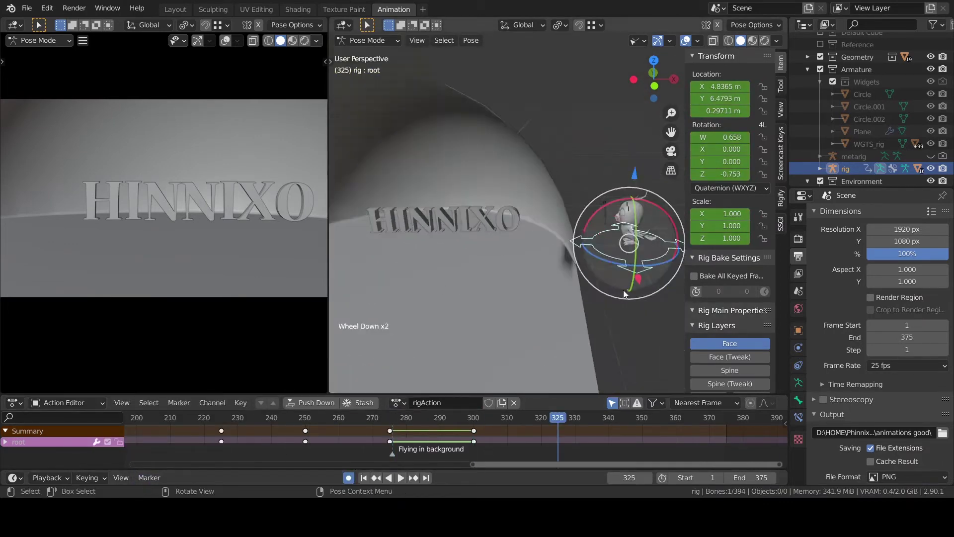
key(g)
click(492, 292)
Change the interpolation of the root bone's frame 300 keyframe leading into frame 325.
right_click(543, 443)
click(611, 331)
click(473, 418)
click(474, 442)
right_click(475, 443)
click(543, 330)
At frame 325, place the root bone at X 2.4584 m, Y 7.583 m and rotate it to W 0.223, Z -0.975.
drag(475, 418, 558, 419)
scroll(552, 249, up, 3)
mouse_move(546, 242)
mouse_down()
mouse_move(537, 241)
mouse_move(556, 242)
mouse_up()
drag(530, 250, 482, 258)
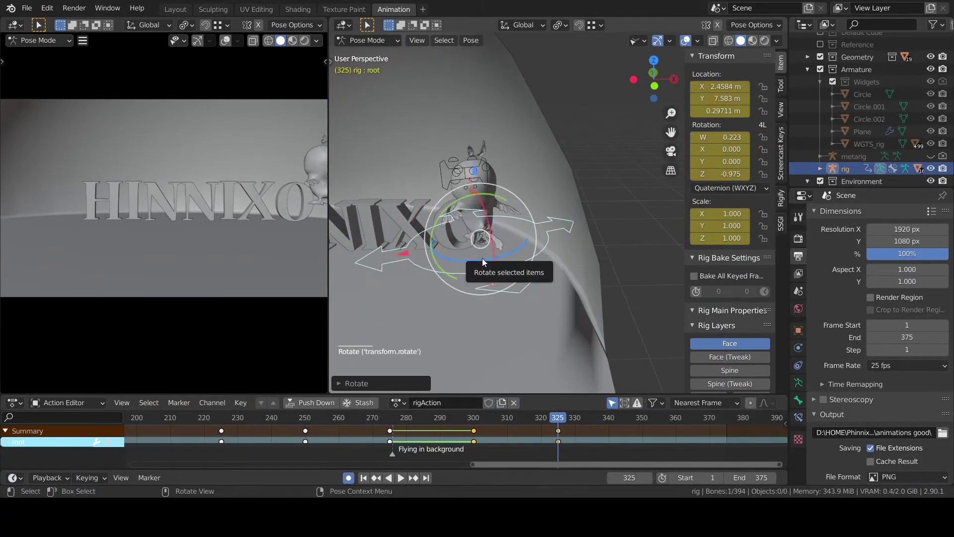
At frame 325, tilt the root bone to W 0.176, X 0.136, Y -0.595, Z -0.772 and move it to X 3.1709 m, Y 7.4568 m, Z 0.18605 m.
middle_drag(478, 309, 529, 291)
drag(479, 189, 434, 224)
drag(429, 228, 460, 235)
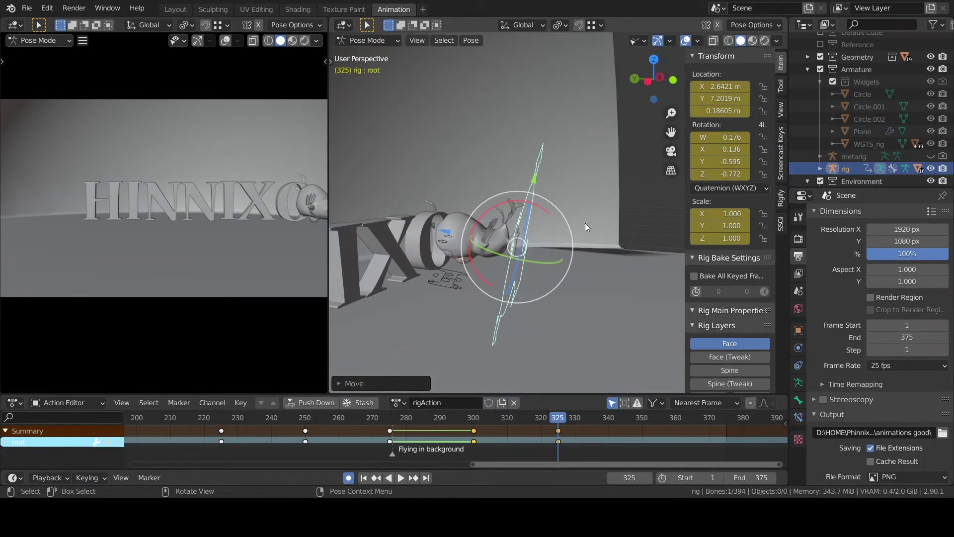
middle_drag(581, 233, 497, 325)
drag(447, 263, 497, 255)
At frame 350, place the root bone behind the logo's O at about X 2.26 m, Y 8.64 m, rotated to W 0.531, Z -0.842.
middle_drag(648, 429, 618, 405)
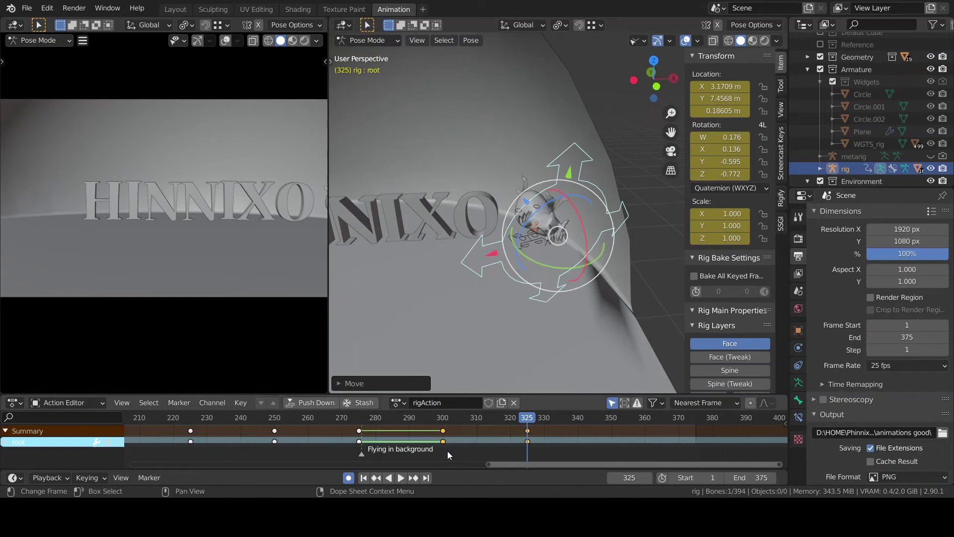
drag(527, 464, 434, 475)
drag(528, 464, 616, 466)
click(611, 417)
middle_drag(413, 271, 482, 284)
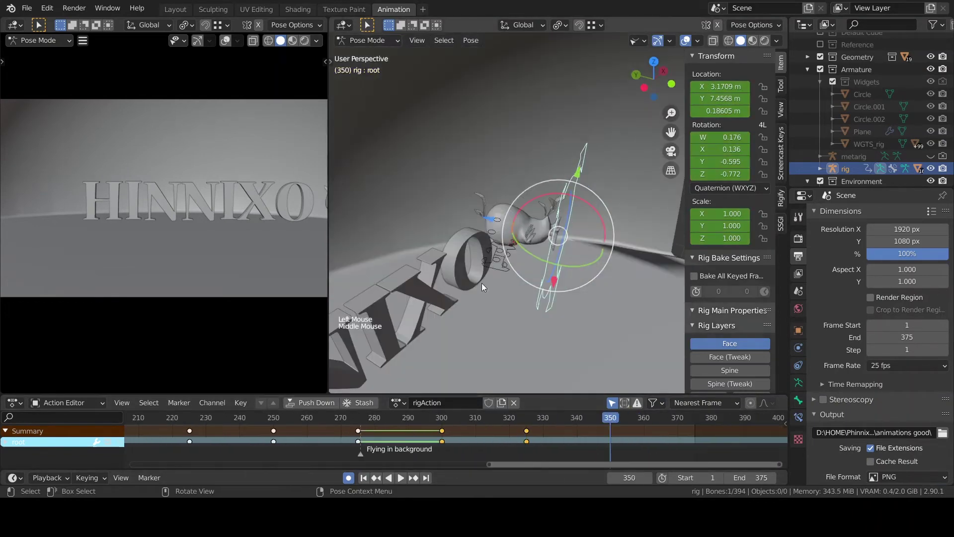
drag(489, 218, 410, 200)
drag(475, 264, 472, 281)
drag(437, 242, 461, 258)
drag(433, 245, 461, 201)
drag(540, 209, 501, 224)
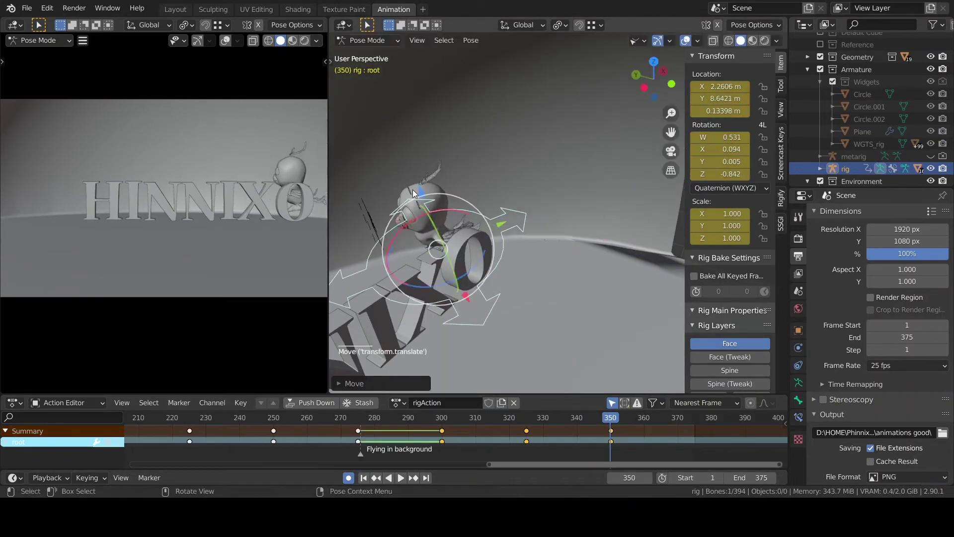
drag(420, 192, 422, 199)
At frame 400, raise the root bone onto the logo at X 1.0006 m, Y 8.0595 m, Z 0.63154 m, rotated to W 0.839, Z -0.544.
middle_drag(693, 417, 540, 421)
click(625, 418)
middle_drag(532, 304, 467, 293)
drag(496, 209, 498, 150)
drag(455, 218, 490, 233)
drag(466, 179, 479, 184)
drag(568, 192, 446, 209)
drag(358, 178, 362, 168)
At frame 450, move the root bone along the letters to X -0.52393 m, Y 8.0131 m and rotate it to W 0.718, Z -0.696.
drag(639, 464, 693, 472)
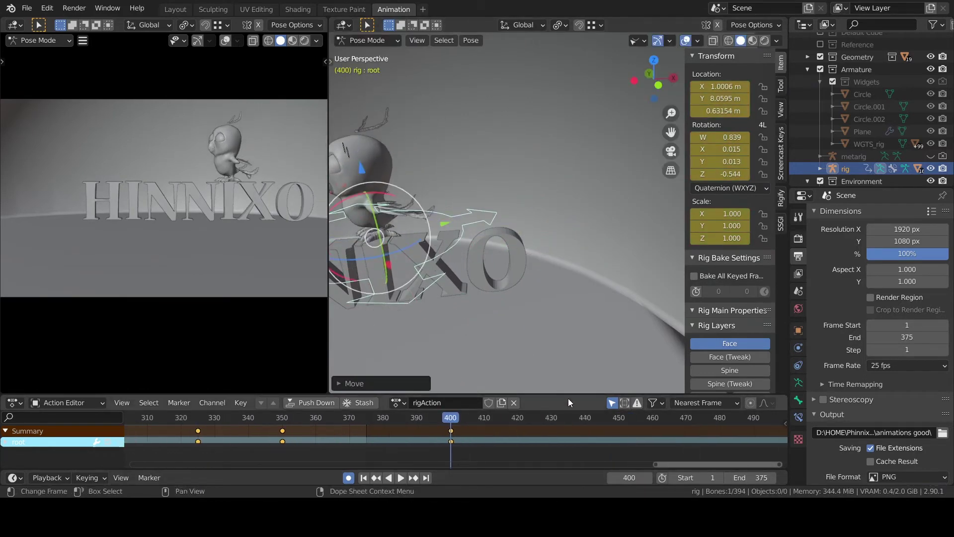
click(619, 418)
drag(416, 245, 396, 252)
drag(443, 231, 289, 249)
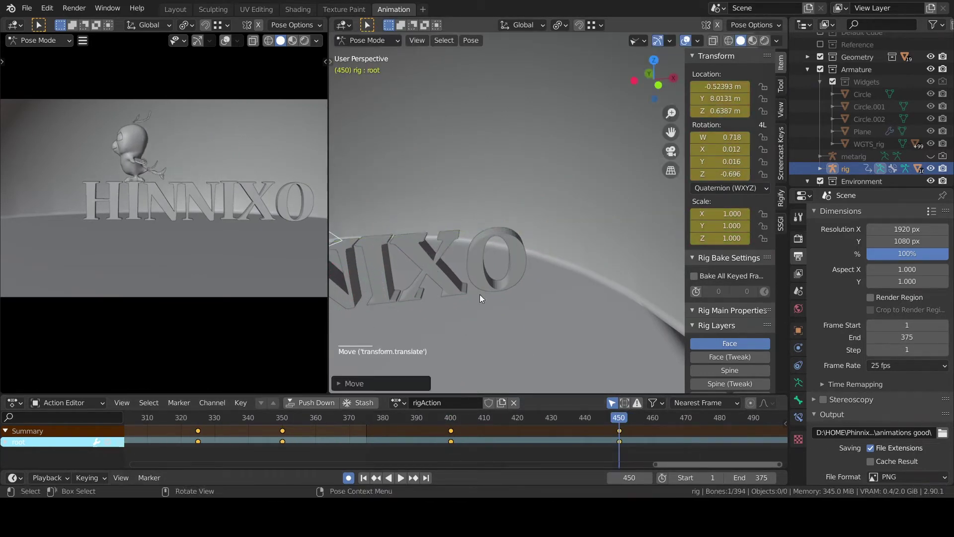
At frame 500, move the root bone beyond the logo's first H to about X -1.68 m, Y 7.98 m and rotate it 180° about Z.
shift+middle_drag(480, 297, 666, 284)
drag(693, 464, 762, 465)
click(603, 418)
drag(545, 226, 383, 230)
shift+middle_drag(383, 218, 497, 243)
key(r)
key(z)
key(1)
key(8)
key(0)
key(Return)
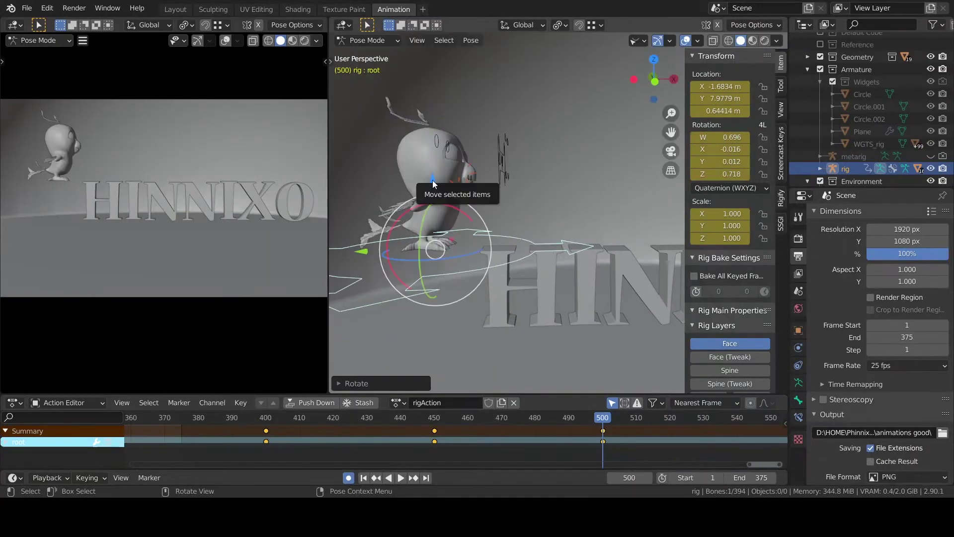
At frame 500, lower the root bone beside the logo to Z 0.038434 m.
click(432, 184)
scroll(639, 417, up, 3)
key(ctrl+z)
drag(576, 394, 576, 378)
key(ctrl+z)
mouse_move(629, 399)
mouse_down()
mouse_move(571, 400)
mouse_move(641, 401)
mouse_up()
drag(435, 169, 435, 250)
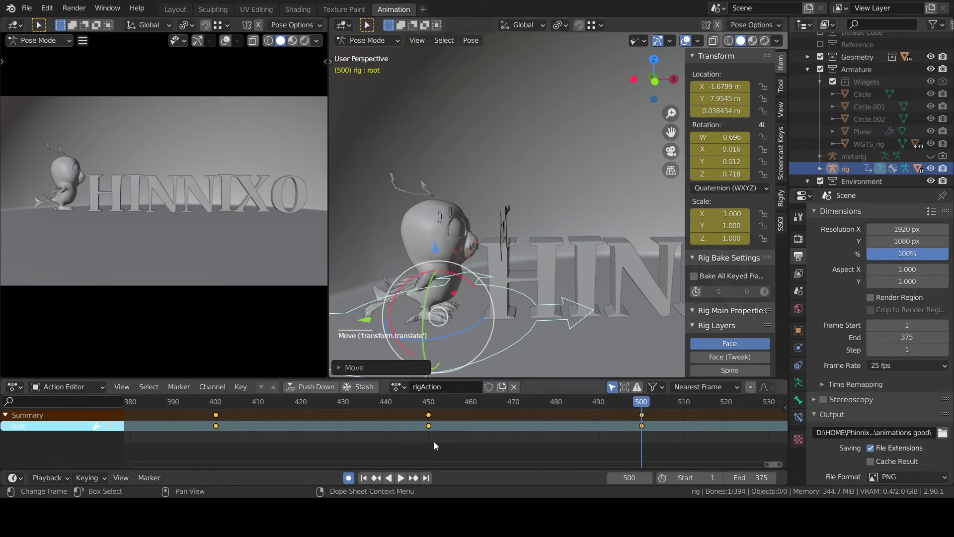
At frame 550, raise the root bone to Z 0.14531 m and set the animation's end frame to 550.
middle_drag(713, 444, 353, 445)
click(495, 401)
drag(435, 247, 435, 233)
double_click(754, 478)
text(550)
key(Return)
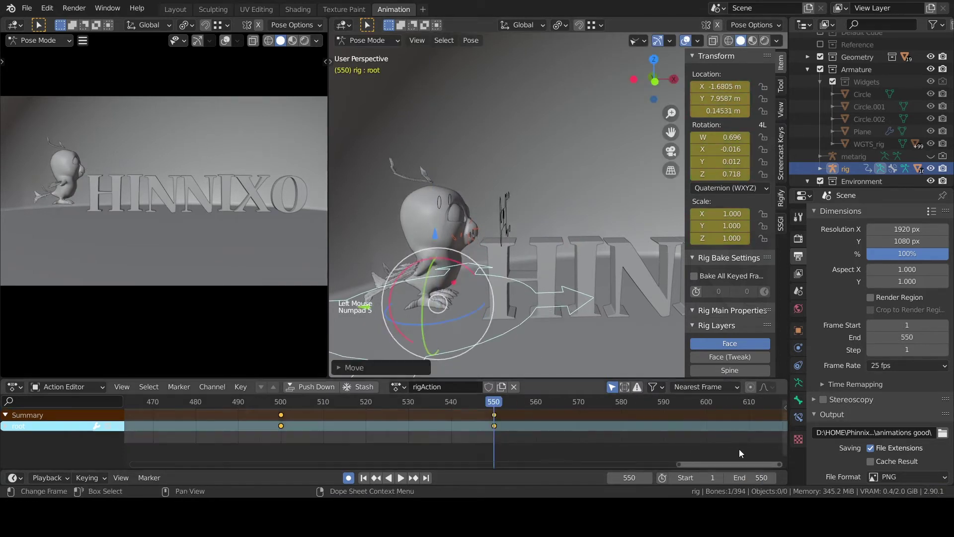
Play the animation from frame 1 to review the blocked root motion.
scroll(739, 448, down, 14)
drag(736, 464, 517, 466)
scroll(470, 438, down, 4)
click(192, 401)
click(50, 478)
key(space)
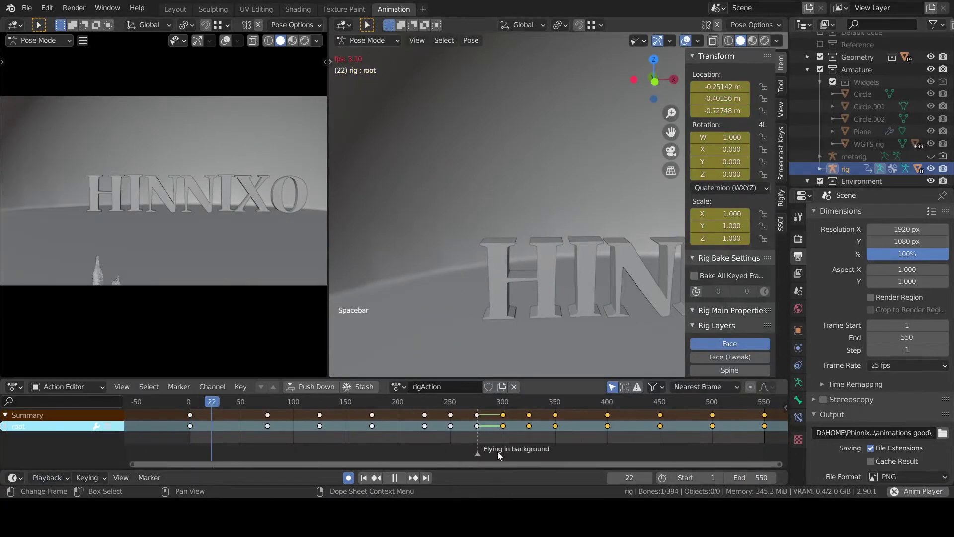
key(Escape)
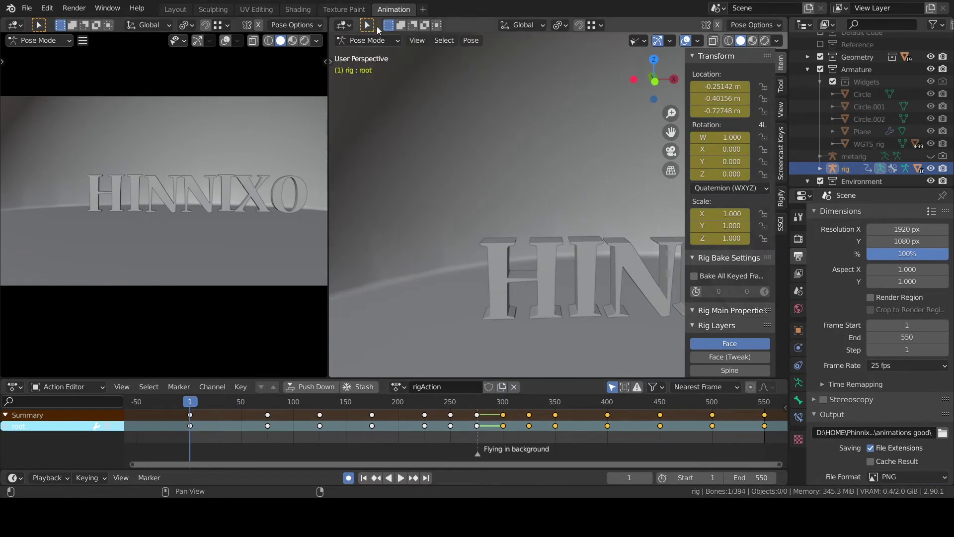
Render the full animation as a viewport preview.
key(shift)
click(423, 41)
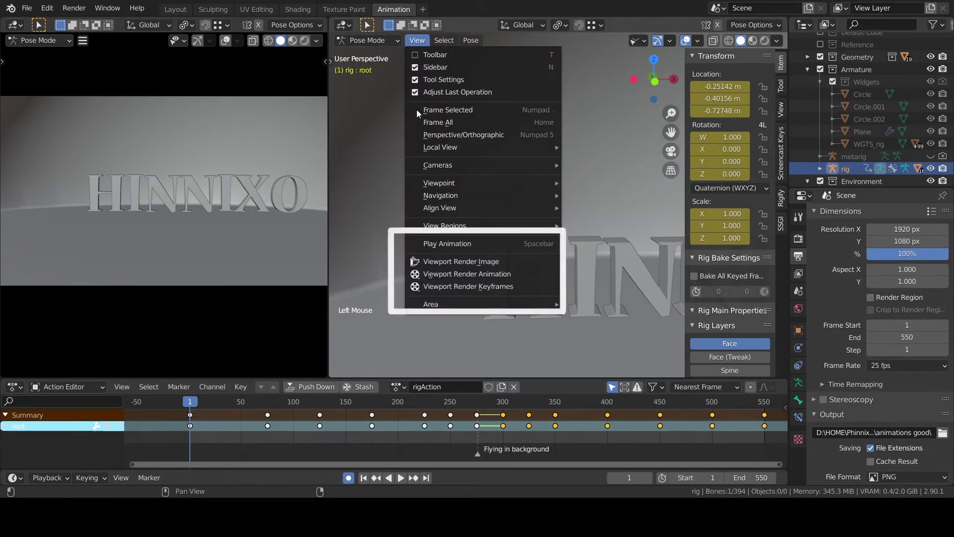
click(497, 273)
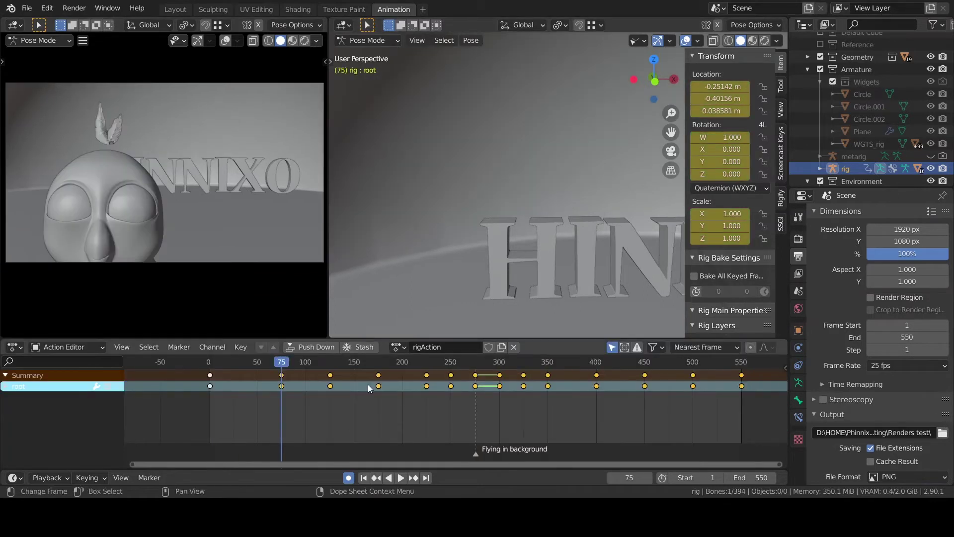
Shift all root keyframes after frame 1 about 30 frames earlier and scrub through the new timing.
key(g)
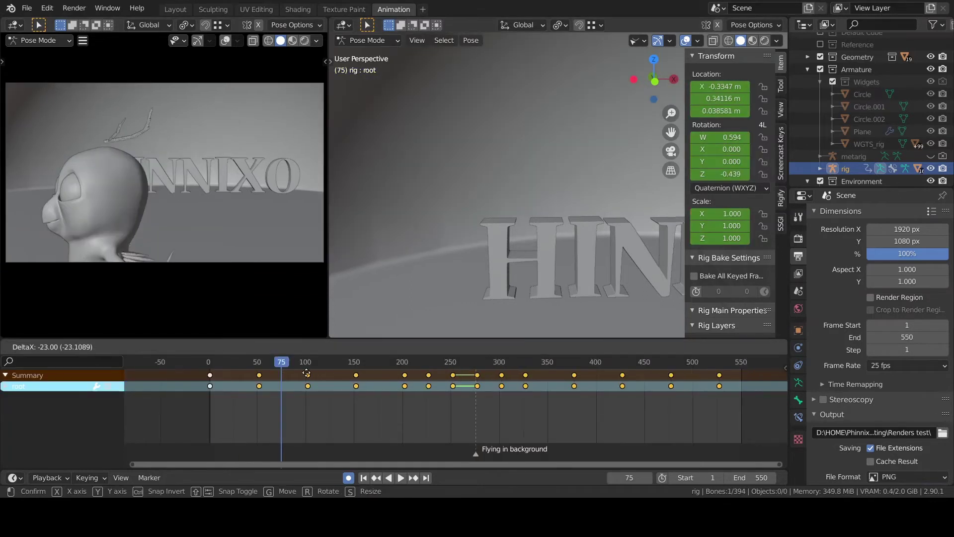
click(338, 384)
drag(240, 362, 416, 365)
key(space)
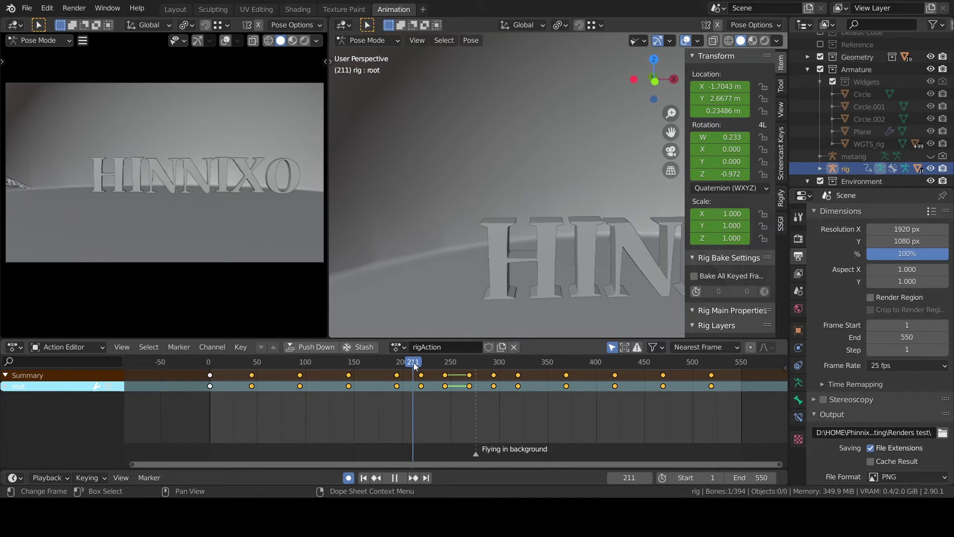
Move the root keyframes from frame 295 onward about 15 frames earlier and the "Flying in background" marker to about frame 245.
mouse_move(493, 364)
mouse_down()
mouse_move(662, 431)
mouse_move(533, 417)
mouse_up()
drag(728, 413, 486, 370)
key(g)
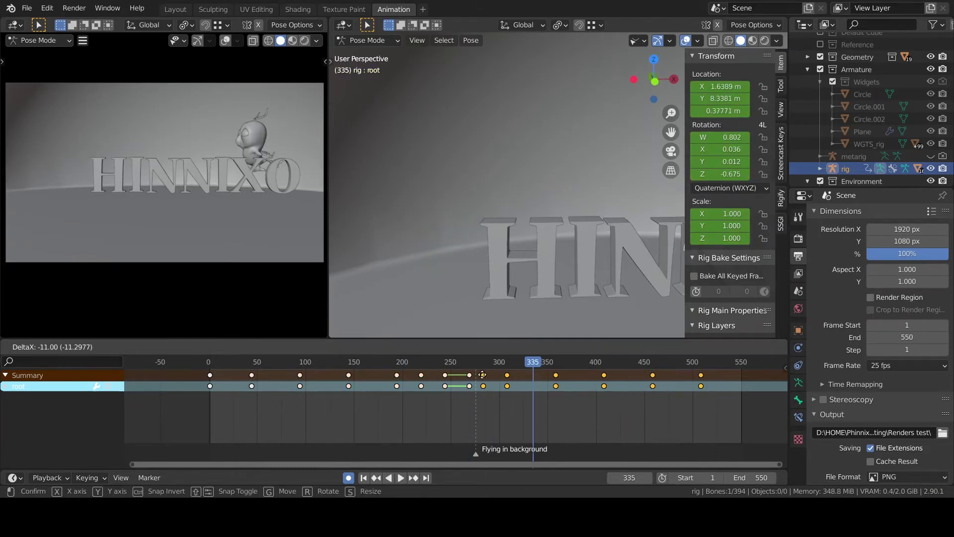
click(480, 398)
drag(476, 454, 445, 454)
key(space)
Move the root keyframes from frame 245 onward about 15 frames earlier and scrub through the motion.
drag(422, 371, 422, 369)
drag(438, 372, 721, 404)
key(g)
click(707, 402)
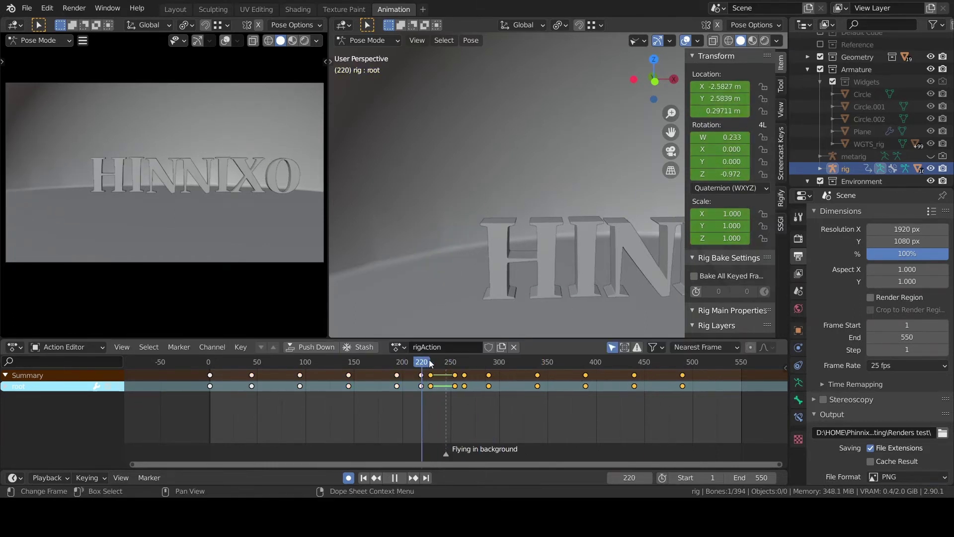
drag(422, 363, 464, 362)
Move the root keyframes from frame 255 onward about 8 frames earlier and the "Flying in background" marker to about frame 230.
drag(711, 411, 443, 372)
drag(466, 363, 476, 363)
key(g)
click(468, 403)
drag(446, 453, 432, 452)
Scale the spacing of the last four root keyframes down to about 40 frames and set the end frame at the last keyframe.
mouse_move(474, 362)
mouse_down()
mouse_move(508, 355)
mouse_move(717, 397)
mouse_up()
key(space)
key(alt+a)
click(482, 362)
key(s)
click(691, 387)
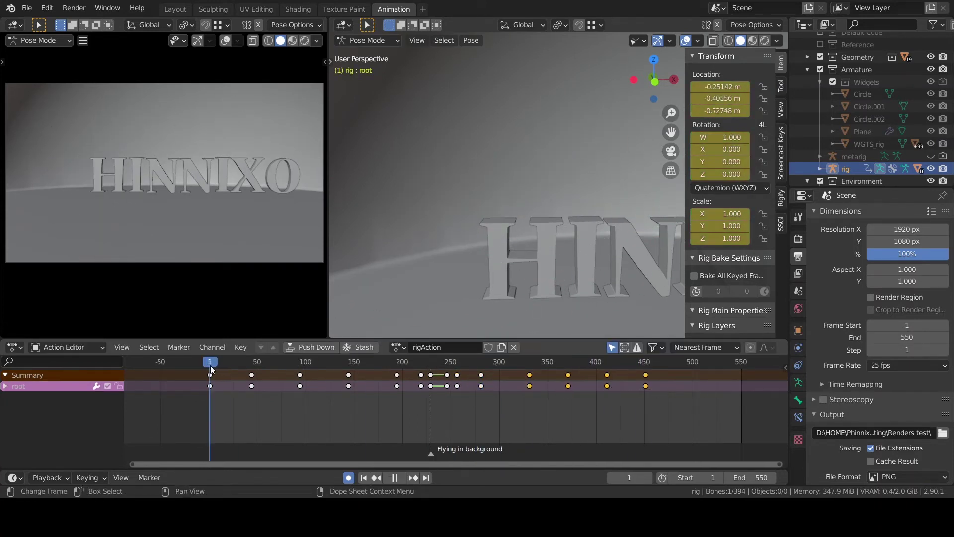
drag(212, 368, 644, 368)
key(ctrl+End)
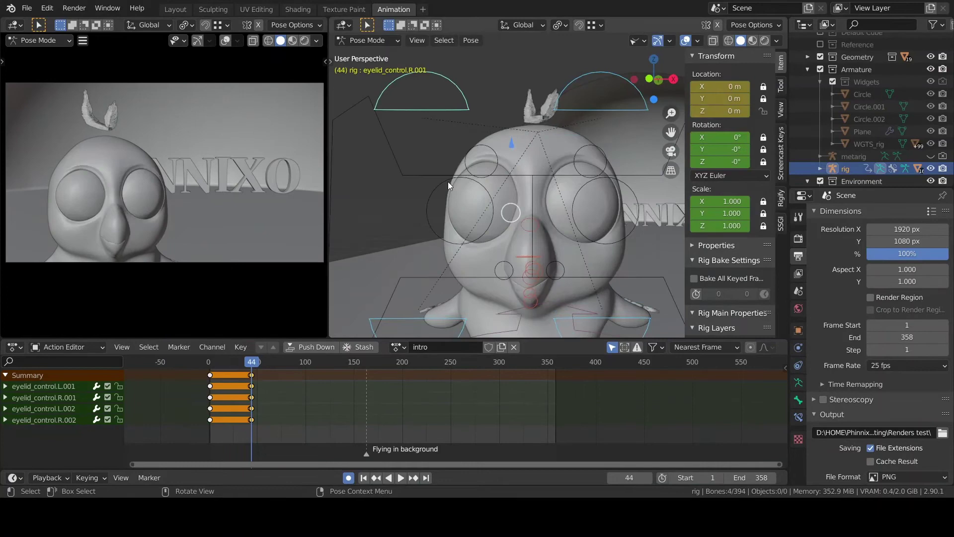
Select the bird's upper eyelid controls and the lower eyelid controls, and go to about frame 52.
middle_drag(448, 180, 468, 182)
click(591, 78)
shift+click(427, 62)
click(414, 323)
shift+click(592, 311)
scroll(517, 226, down, 2)
mouse_move(263, 363)
mouse_down()
mouse_move(244, 363)
mouse_move(258, 364)
mouse_up()
At frame 52, move the eyelid_control.L.001 bone downward and undo the last eyelid change.
click(621, 180)
middle_drag(497, 274, 391, 272)
drag(257, 363, 260, 363)
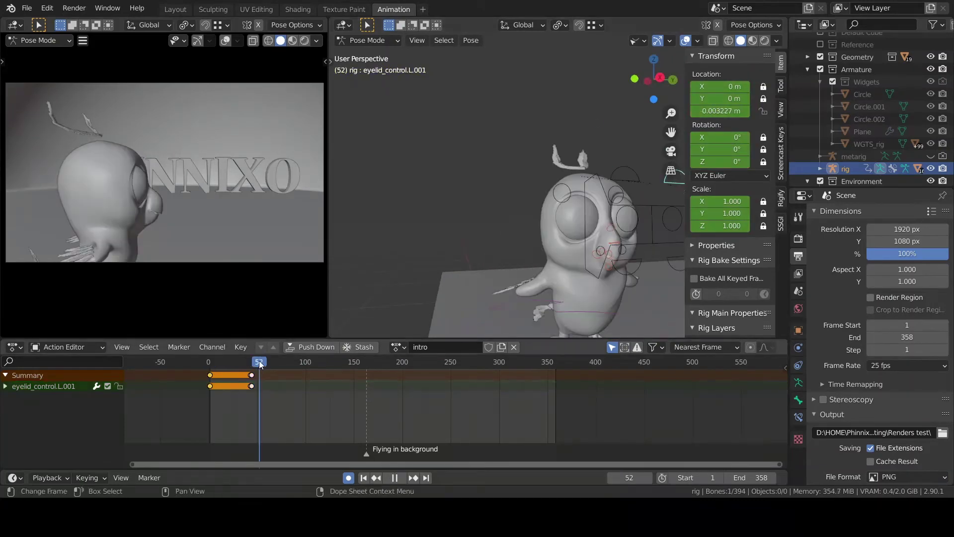
drag(674, 185, 674, 200)
drag(259, 363, 259, 365)
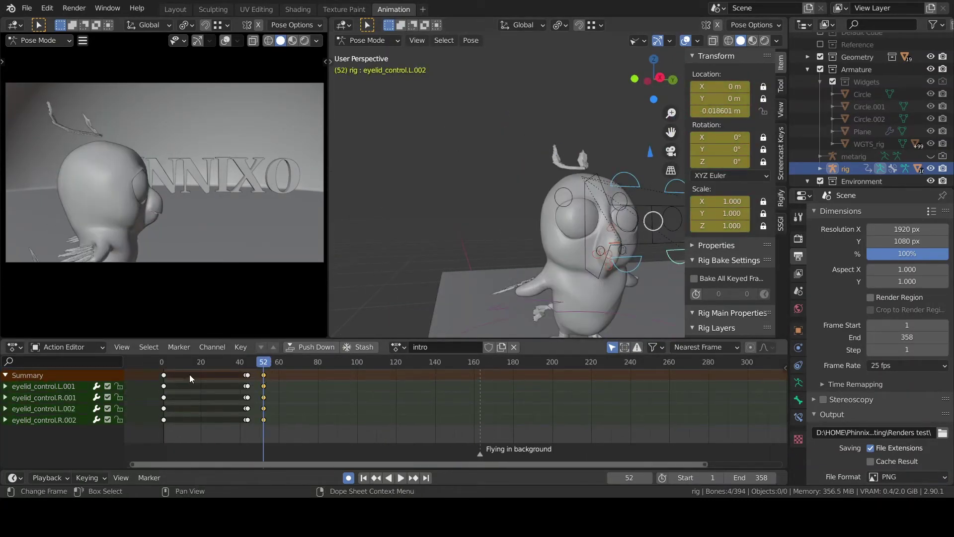
key(ctrl+z)
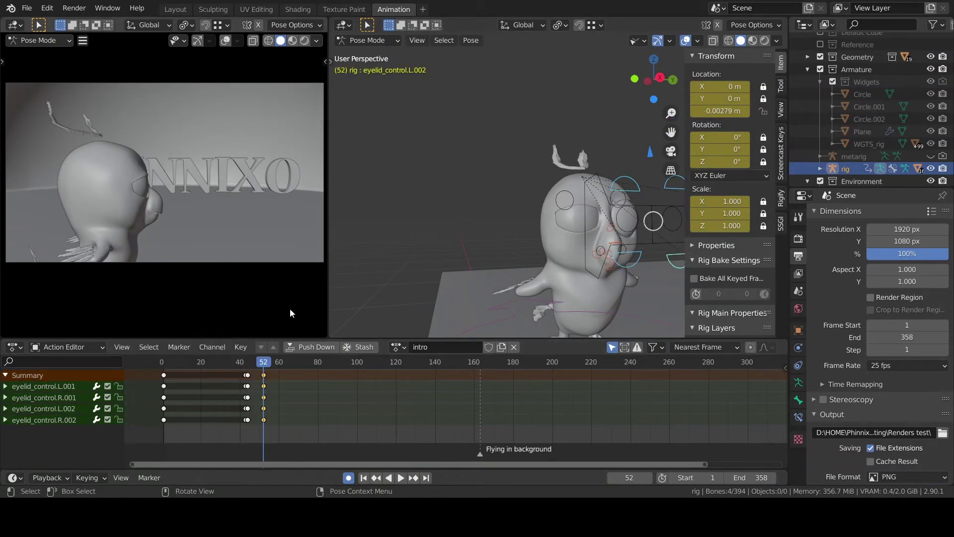
At frame 1, hide the rig's Face layer and show its Spine layer in front view.
drag(271, 364, 165, 363)
key(KP_1)
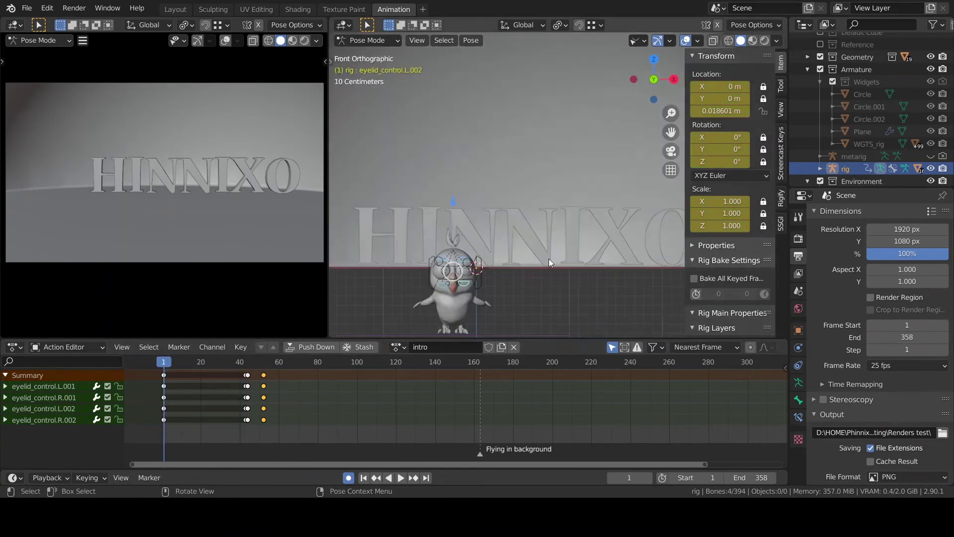
shift+middle_drag(549, 264, 623, 171)
scroll(721, 224, down, 9)
scroll(558, 228, up, 5)
click(730, 167)
click(730, 183)
At frame 1, tilt the bird's head bone to Z -0.072, turn it slightly sideways and play the animation.
click(503, 103)
drag(517, 207, 516, 227)
scroll(516, 218, down, 4)
middle_drag(515, 219, 526, 244)
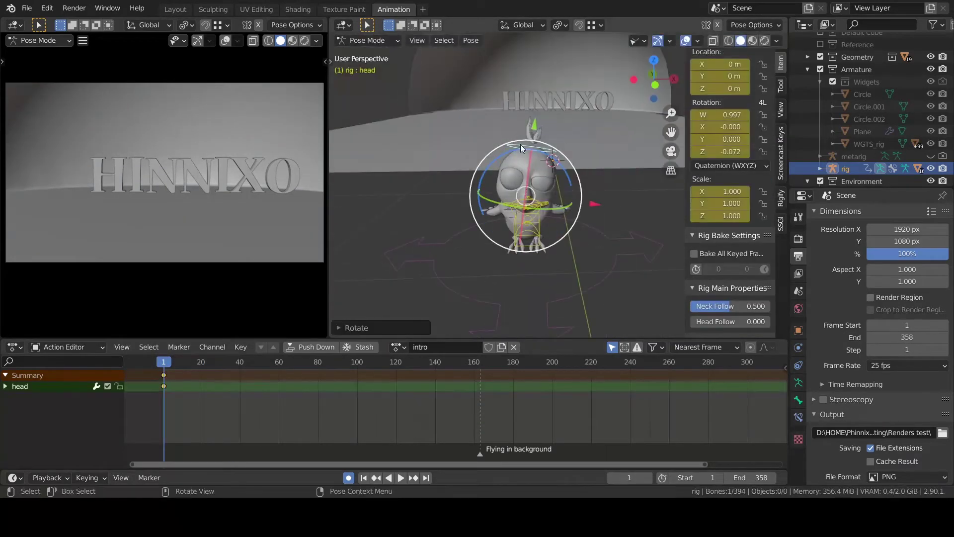
drag(500, 203, 506, 201)
click(505, 200)
key(space)
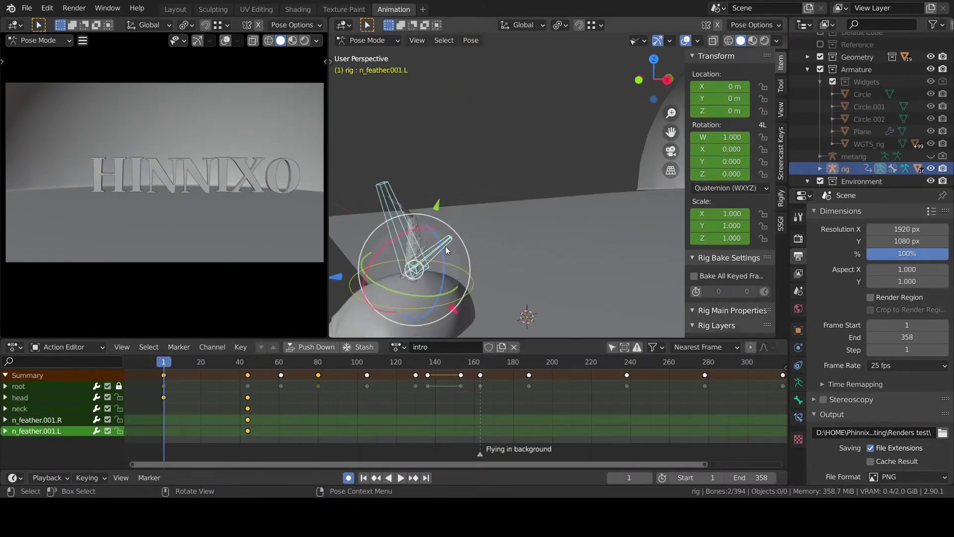
At about frame 48, rotate the n_feather.001.R feather bone on top of the bird's head.
click(165, 374)
key(space)
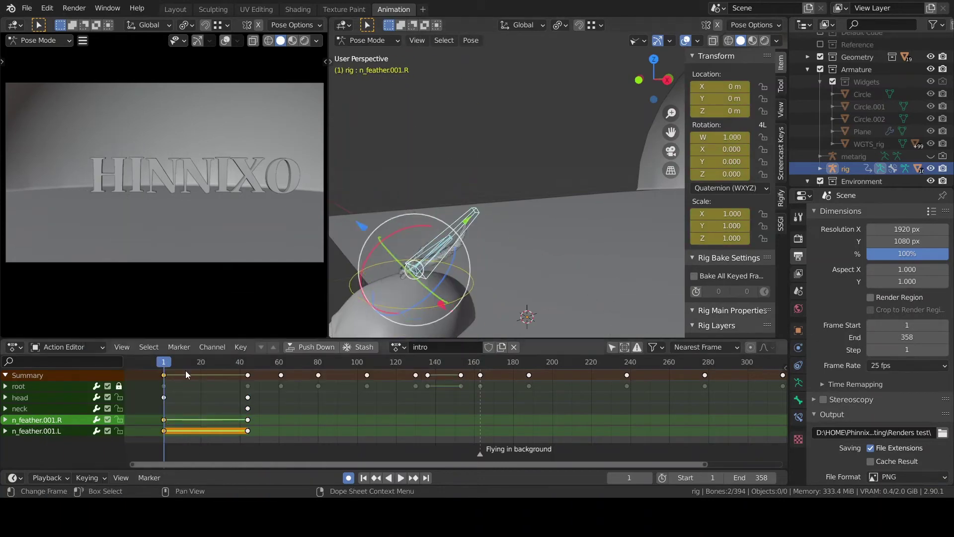
drag(187, 367, 255, 364)
middle_drag(502, 199, 627, 159)
scroll(547, 164, up, 4)
drag(480, 77, 447, 94)
At frame 51, rotate the neck bone about -22.5° around its local axis and the chest bone to W 0.970, Z -0.245.
drag(255, 367, 262, 373)
middle_drag(508, 238, 498, 219)
click(509, 222)
drag(475, 191, 537, 270)
key(alt+r)
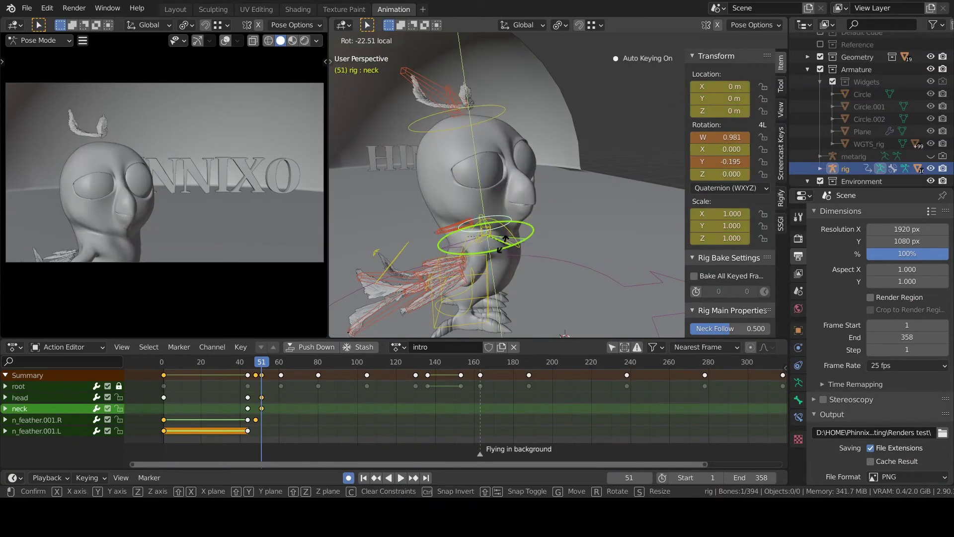
click(516, 242)
middle_drag(522, 253, 512, 256)
drag(492, 308, 472, 311)
At frame 1, clear the chest bone's rotation and insert keyframes for all visible rig bones.
drag(264, 363, 164, 364)
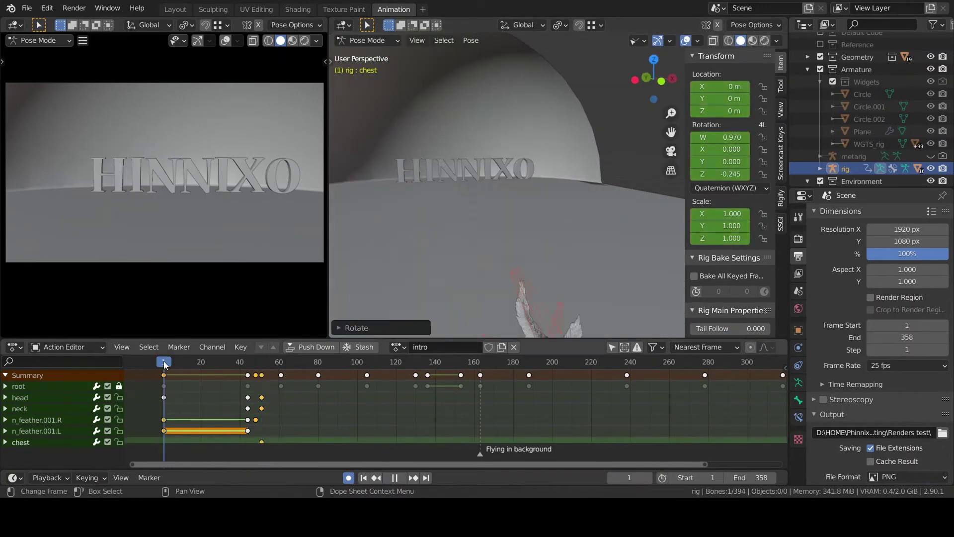
shift+middle_drag(517, 308, 497, 169)
key(alt+r)
middle_drag(525, 212, 512, 241)
key(a)
shift+click(553, 94)
key(ctrl+v)
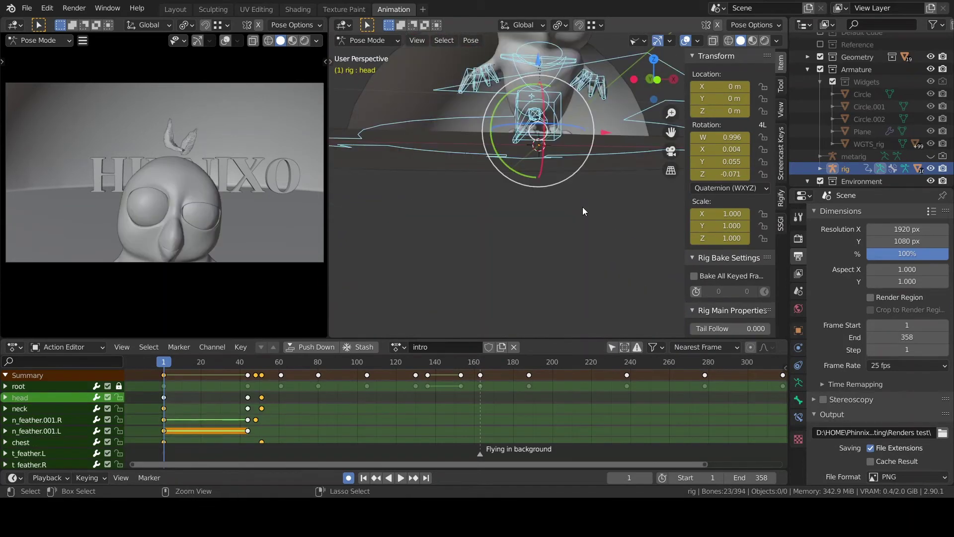
key(i)
click(583, 209)
Show the tweak, wing, leg and claw rig layers without Spine, Feathers and Root, and keyframe their bones at frame 1.
scroll(583, 210, down, 2)
scroll(719, 196, down, 10)
click(719, 184)
click(720, 237)
click(720, 170)
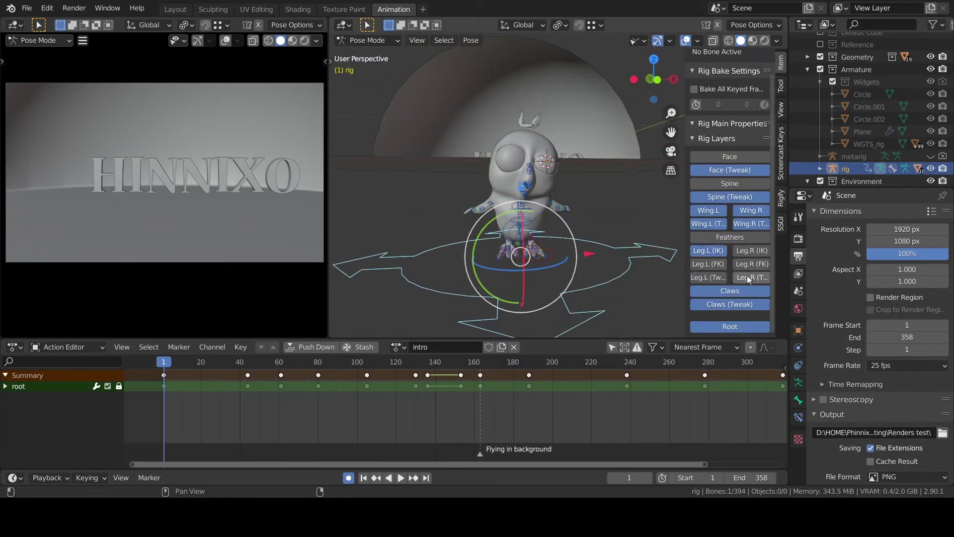
click(731, 325)
key(i)
click(618, 279)
Hide every rig layer except Spine and select the chest bone.
click(721, 184)
scroll(721, 184, down, 10)
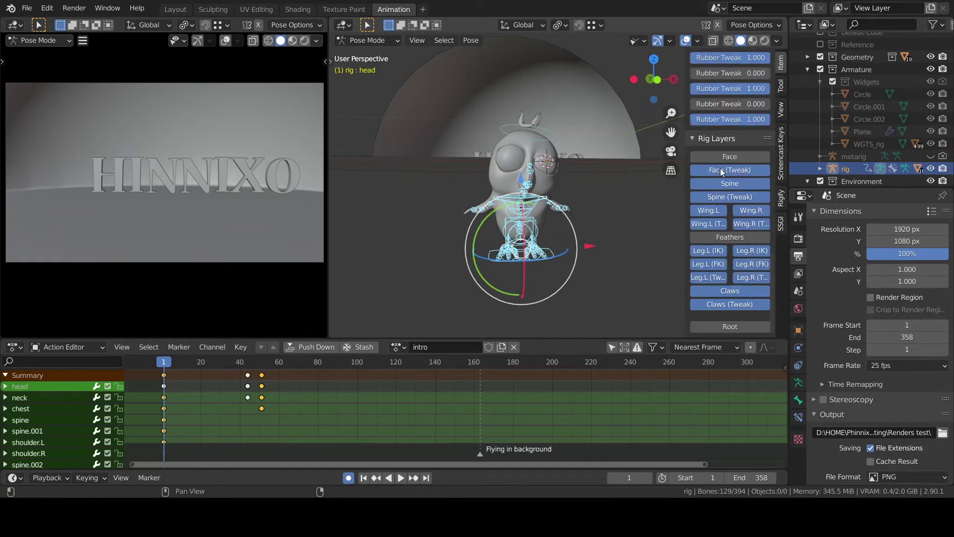
click(720, 170)
drag(725, 197, 726, 305)
scroll(552, 192, up, 5)
scroll(519, 222, down, 2)
click(509, 229)
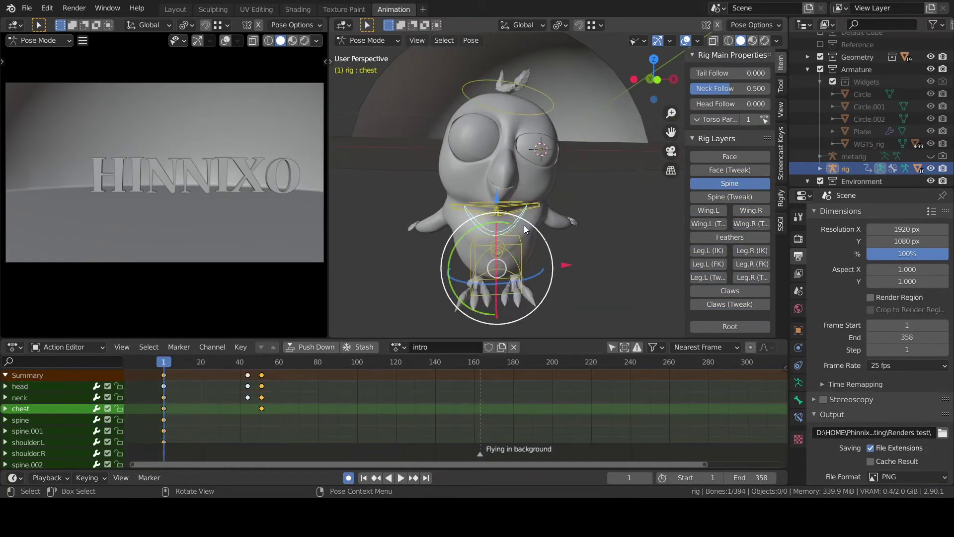
At frame 1, rotate the chest bone around its local Y axis and the right shoulder bone around its local X axis.
key(r)
key(y)
key(y)
click(481, 232)
click(473, 198)
key(r)
key(x)
key(x)
click(473, 180)
Hide the Spine rig layer, show the Face layer, and select the eyelid control bones at frame 52.
click(248, 362)
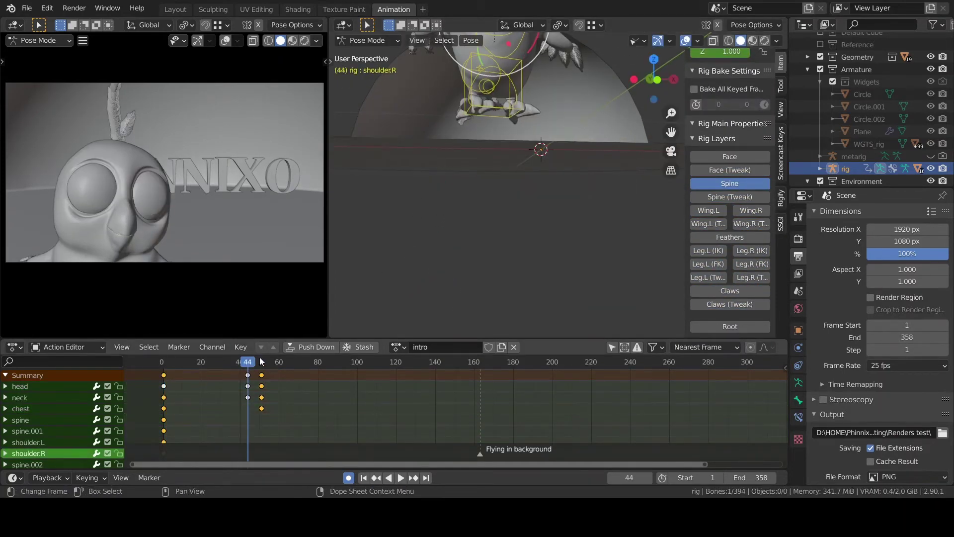
click(261, 361)
click(729, 184)
click(730, 157)
middle_drag(455, 159, 502, 203)
key(Right)
click(539, 104)
shift+click(562, 135)
Reposition the upper and lower eyelid controls at frame 52 and scrub through the opening frames.
scroll(526, 146, up, 4)
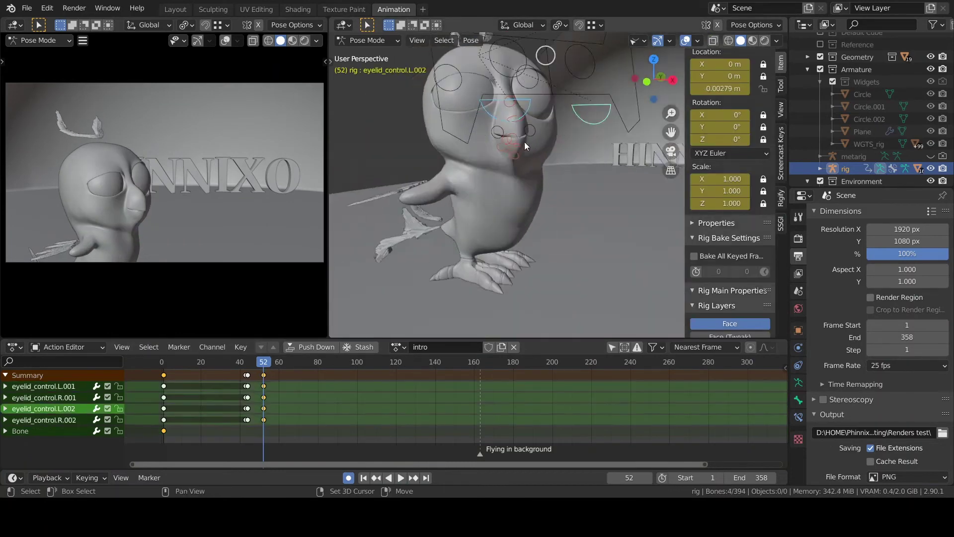
shift+middle_drag(525, 147, 536, 239)
click(588, 141)
drag(506, 124, 508, 106)
click(603, 248)
drag(514, 191, 515, 206)
click(577, 178)
middle_drag(577, 177, 571, 223)
scroll(596, 219, down, 4)
drag(599, 183, 567, 192)
drag(165, 363, 243, 365)
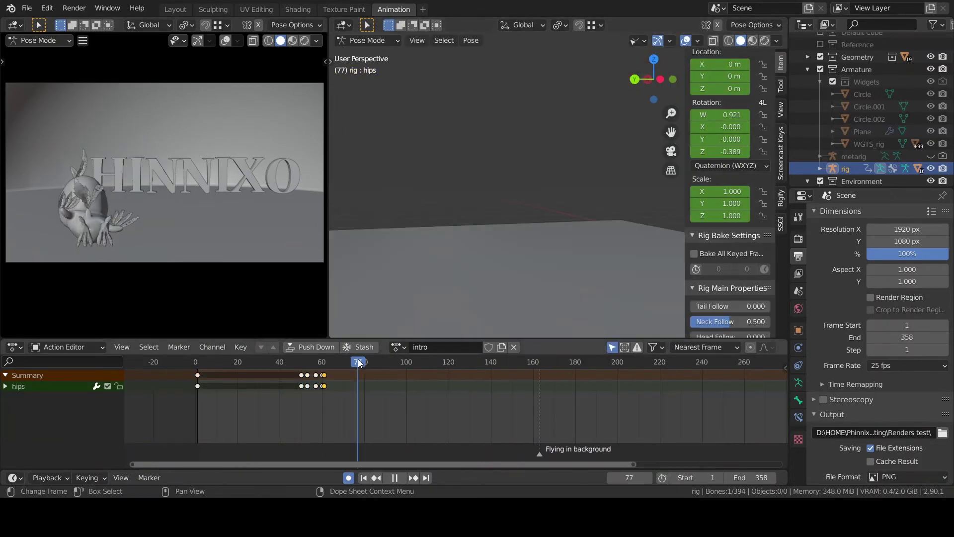
At frame 77, rotate the left shoulder bone and rotate the right shoulder bone to W 0.994, Z 0.105.
scroll(470, 247, up, 5)
click(471, 246)
shift+click(510, 255)
middle_drag(470, 246, 522, 223)
click(507, 253)
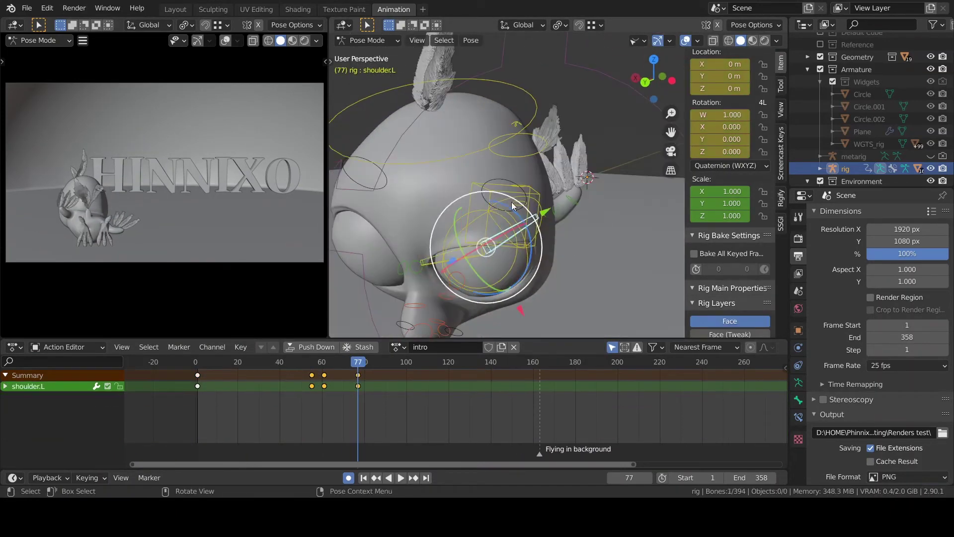
drag(512, 208, 534, 244)
middle_drag(534, 244, 579, 218)
click(455, 253)
drag(460, 219, 450, 243)
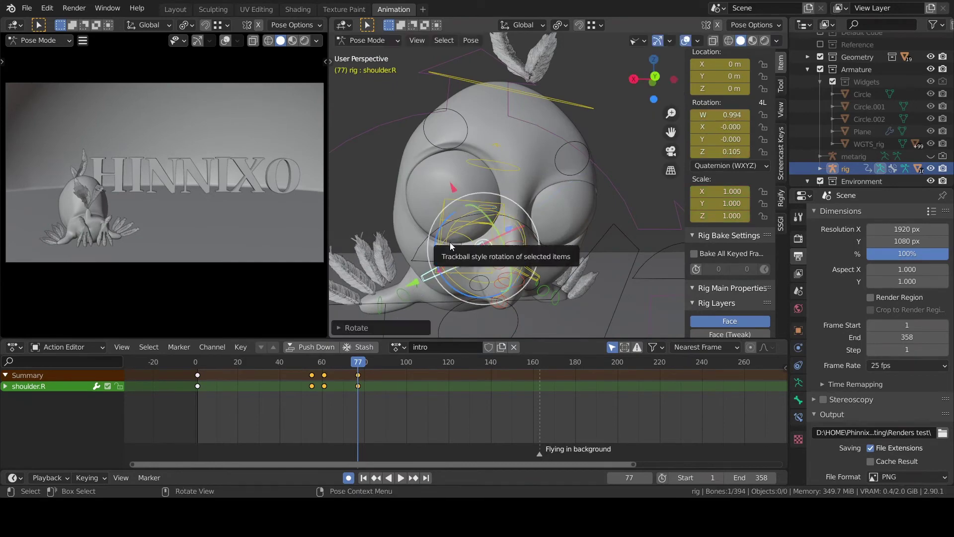
At frame 73, rotate the right shoulder bone and select the opposite shoulder.
drag(358, 364, 349, 365)
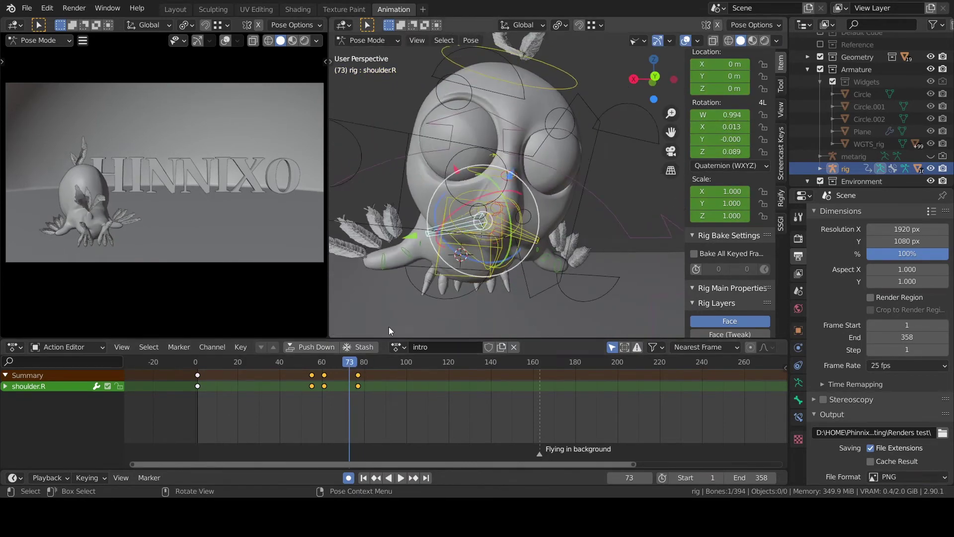
middle_drag(428, 214, 420, 239)
drag(436, 223, 443, 186)
click(528, 233)
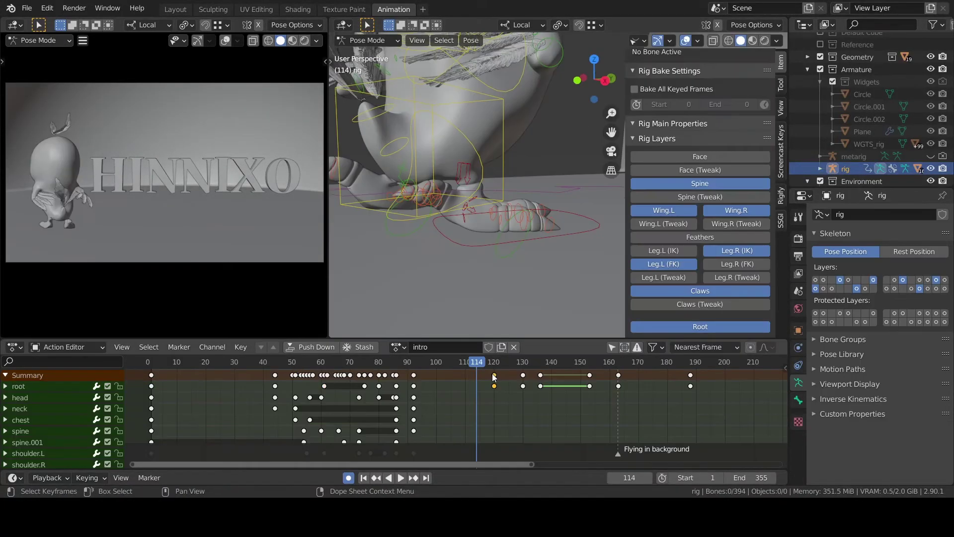
At frame 117, rotate the shoulder bones, bringing the right one to W 0.960, Z -0.280, and play the animation.
middle_drag(472, 213, 527, 218)
click(540, 203)
drag(551, 102, 553, 120)
middle_drag(542, 139, 492, 167)
click(481, 173)
drag(512, 163, 515, 186)
middle_drag(487, 184, 437, 174)
click(422, 176)
drag(431, 180, 437, 214)
middle_drag(463, 248, 488, 304)
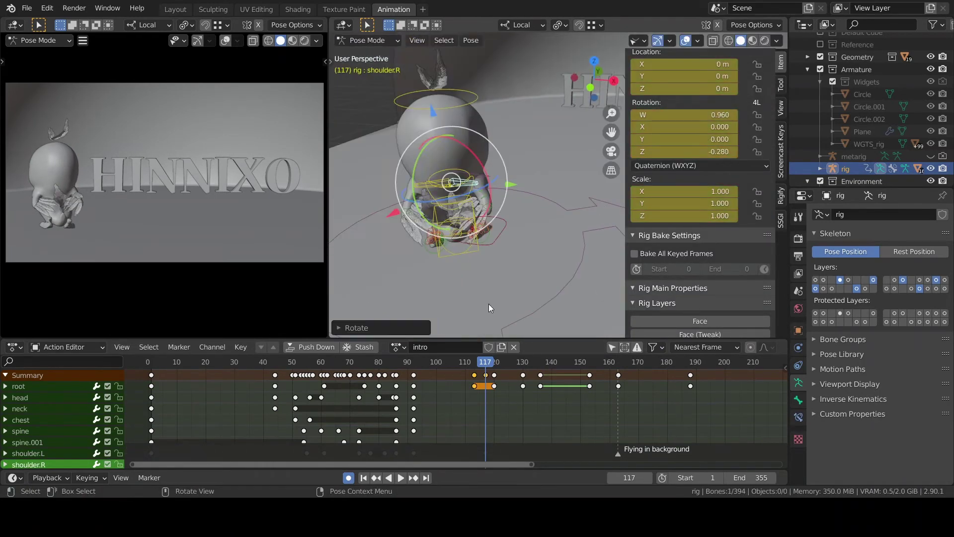
key(space)
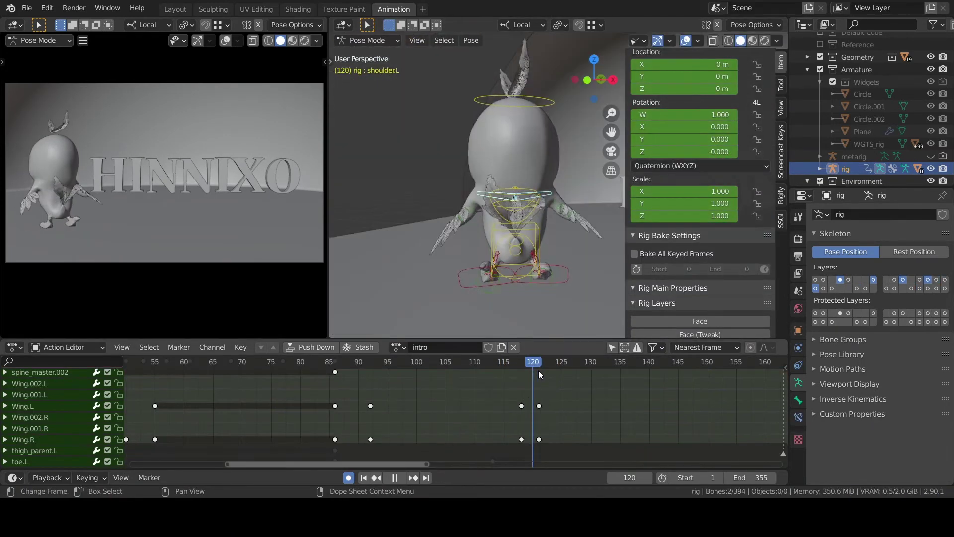
At frame 121, rotate the left and right shoulder bones individually.
mouse_move(528, 363)
mouse_down()
mouse_move(520, 362)
mouse_move(540, 365)
mouse_up()
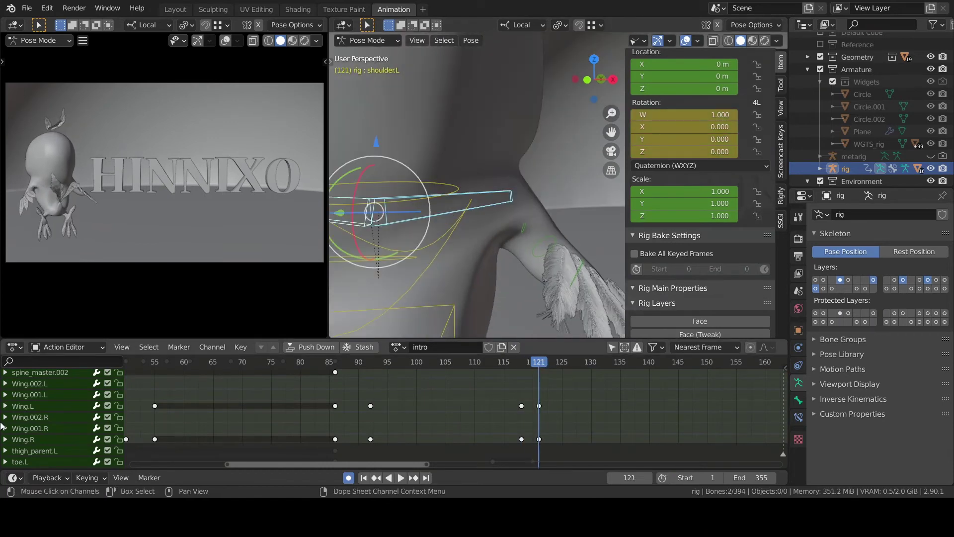
scroll(497, 412, up, 10)
middle_drag(410, 256, 448, 248)
click(479, 206)
drag(474, 214, 468, 240)
click(395, 199)
drag(397, 195, 399, 208)
Scrub further along the animation and add another bone to the selection.
drag(440, 363, 580, 346)
scroll(482, 105, up, 2)
shift+middle_drag(483, 99, 459, 142)
shift+click(460, 139)
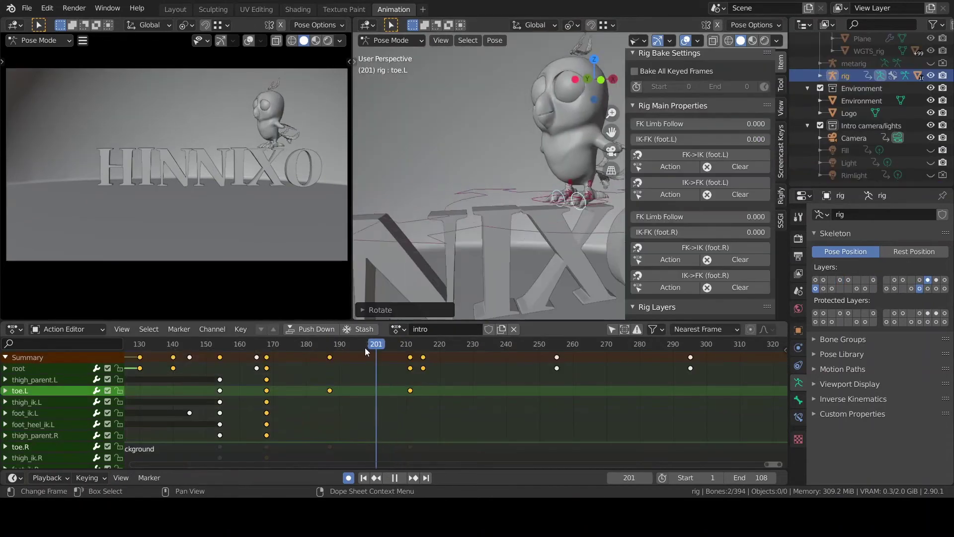
scroll(691, 224, down, 5)
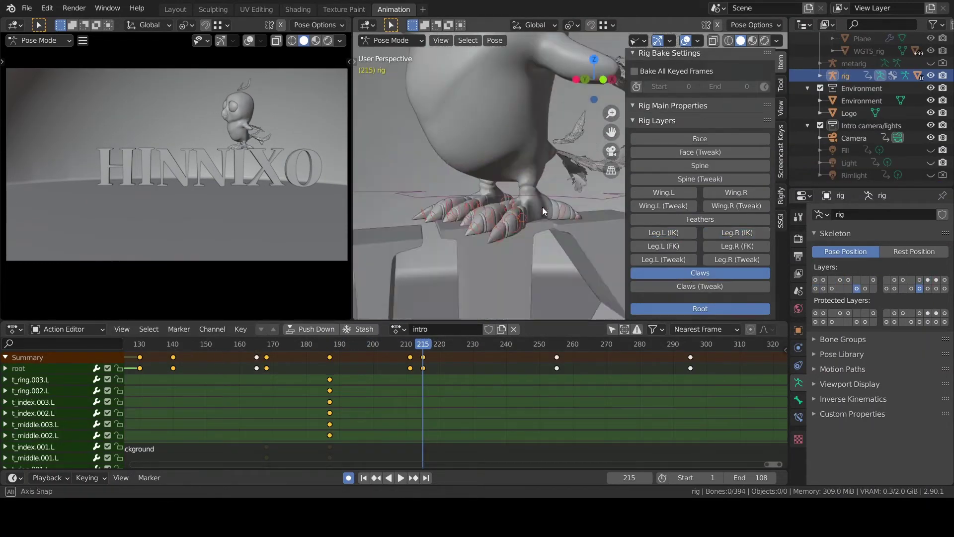
At frame 215, rotate the ring and middle claw bones of the left foot to bend them over the logo letter.
scroll(696, 149, up, 5)
key(r)
click(511, 219)
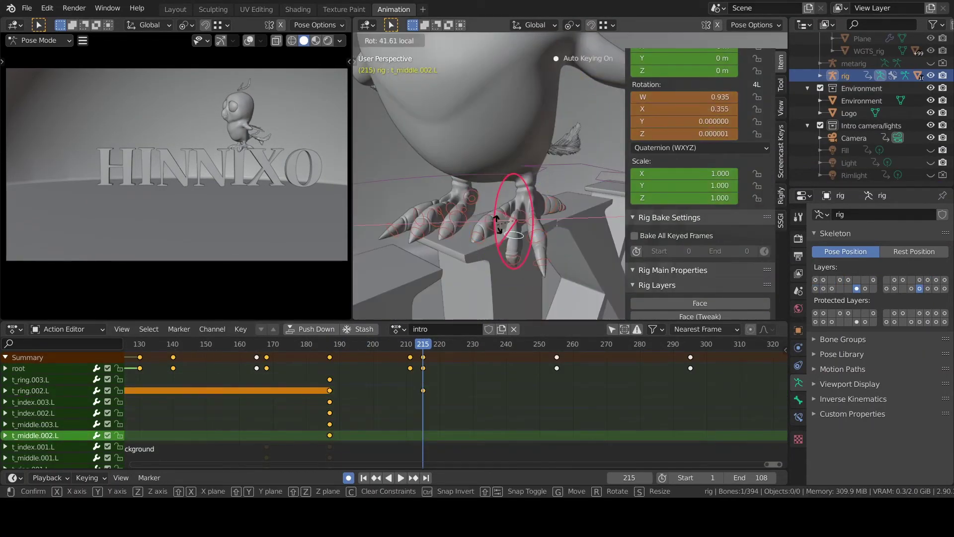
click(485, 241)
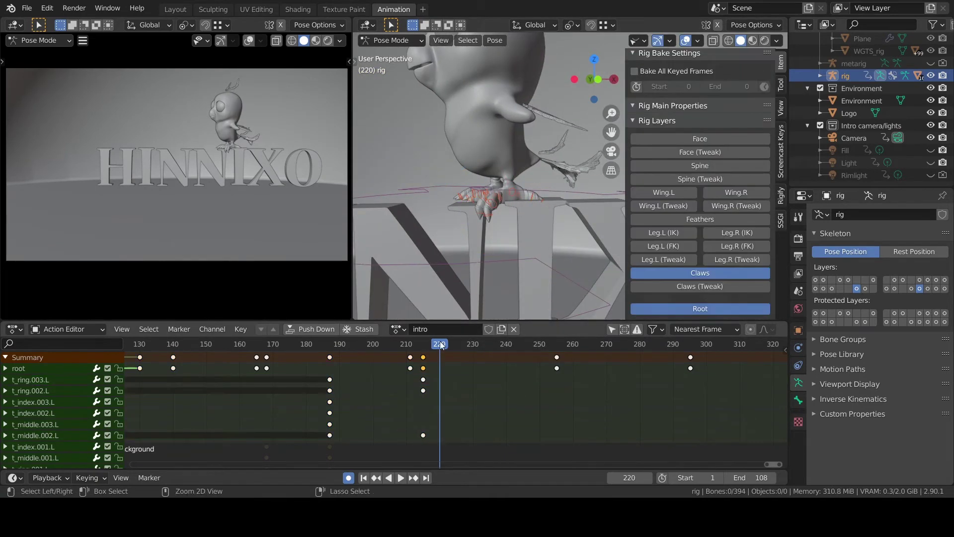
At frame 220, rotate the selected claw bones together and play the animation.
click(442, 346)
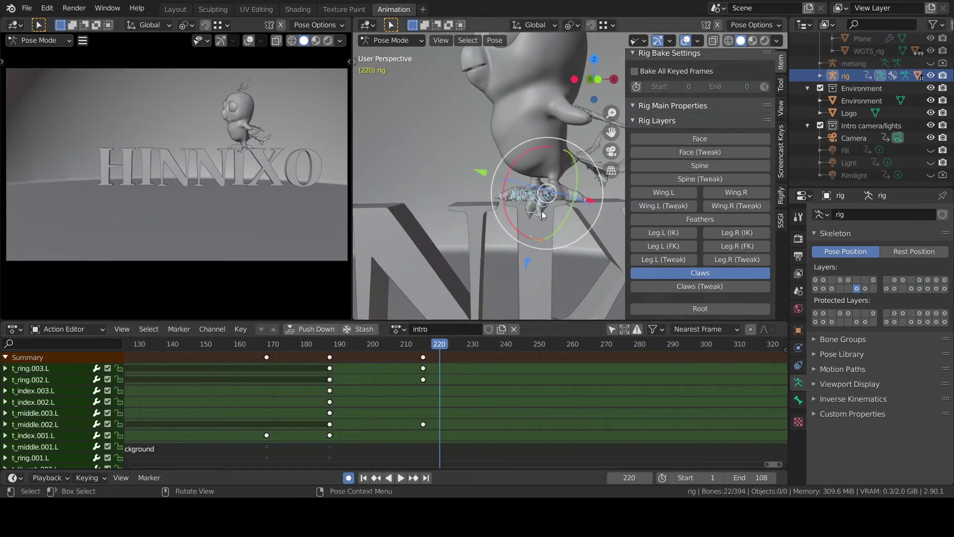
key(r)
click(530, 188)
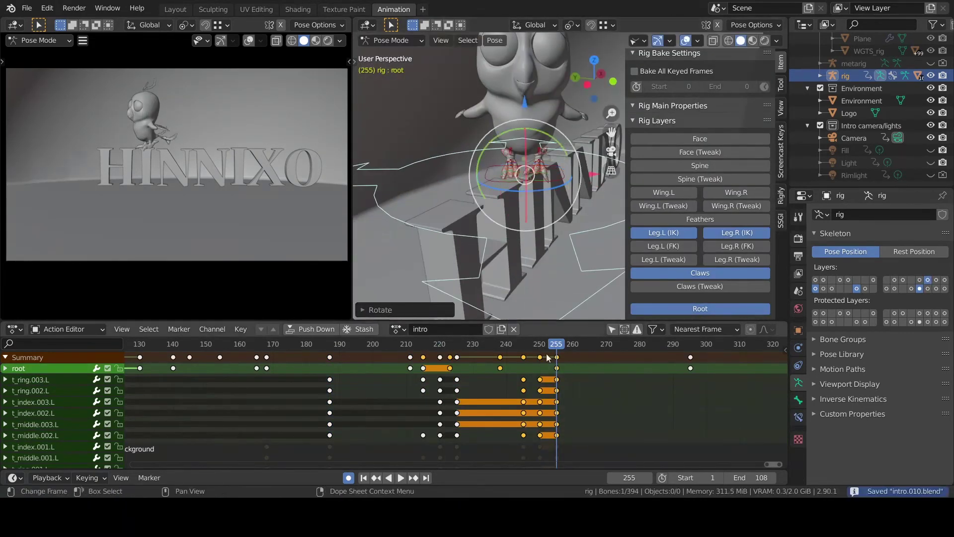
key(space)
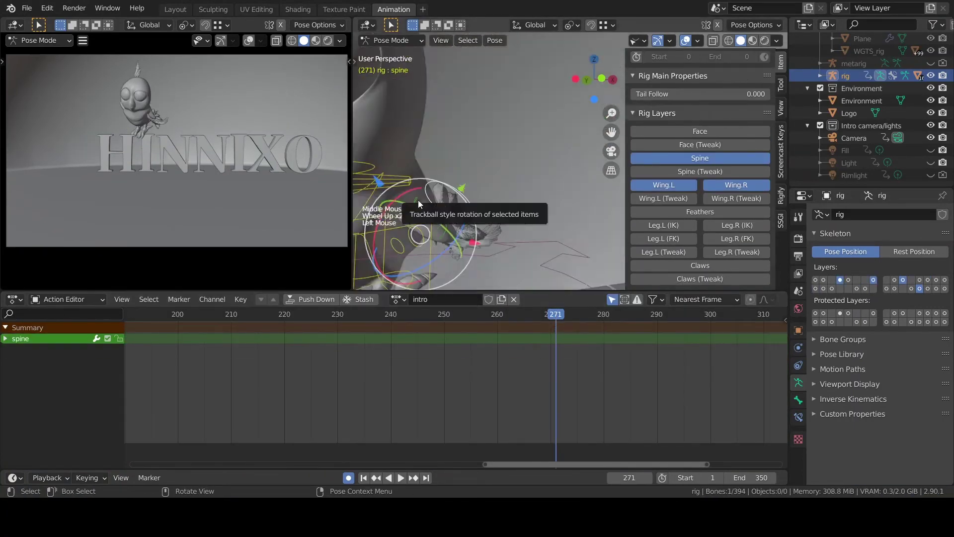
Copy the left shoulder's pose and paste it mirrored onto the right shoulder at frame 275.
shift+click(497, 179)
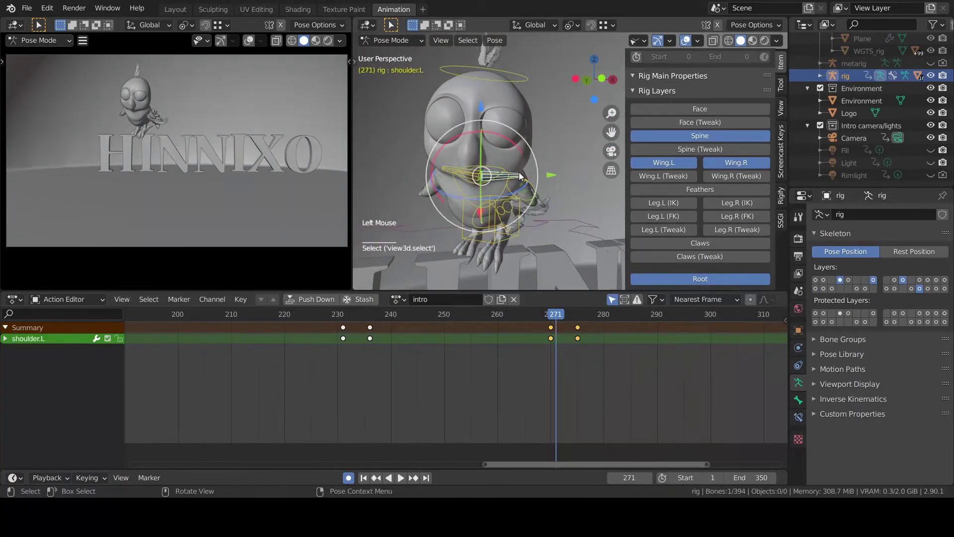
key(ctrl+c)
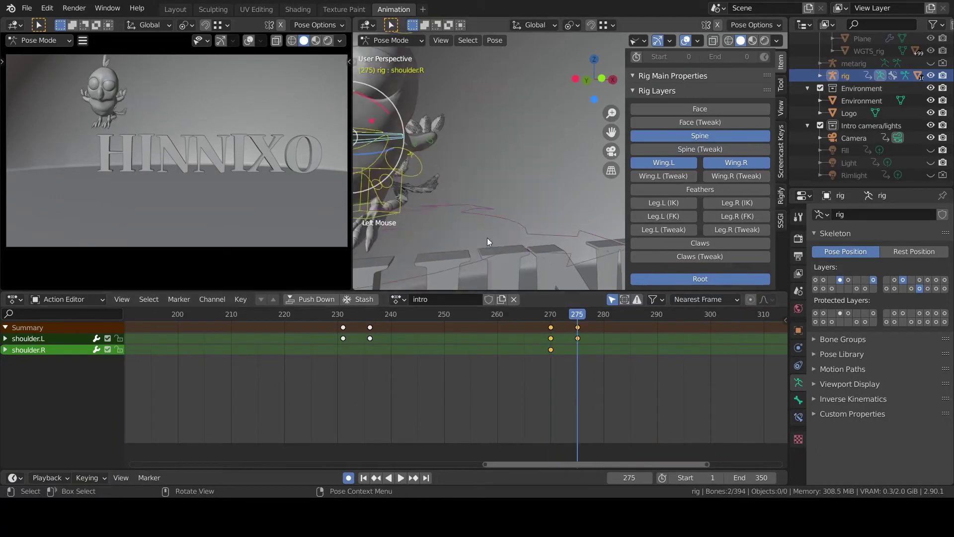
shift+click(401, 147)
key(ctrl+shift+v)
Move ahead past frame 278 and clear the chest bone's rotation.
drag(577, 315, 628, 321)
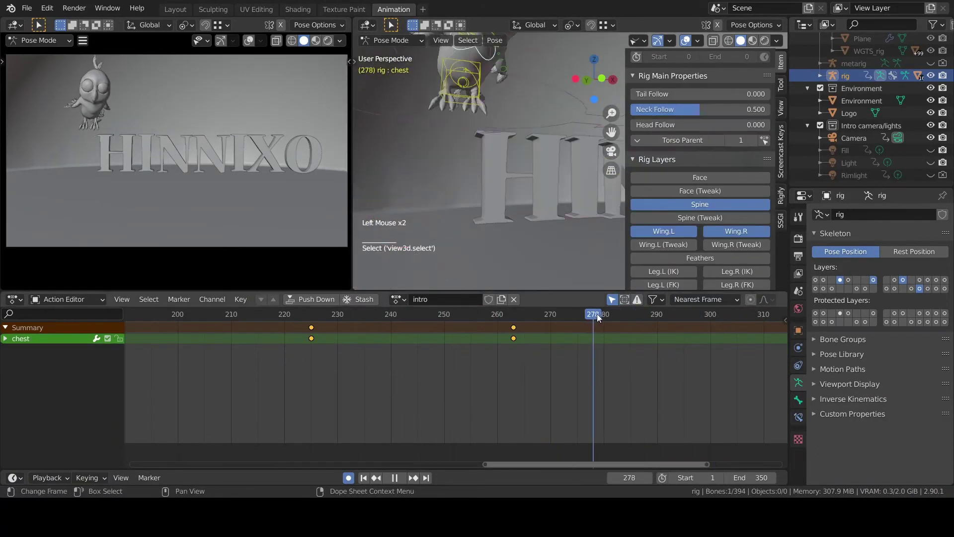
drag(597, 316, 679, 319)
key(alt+r)
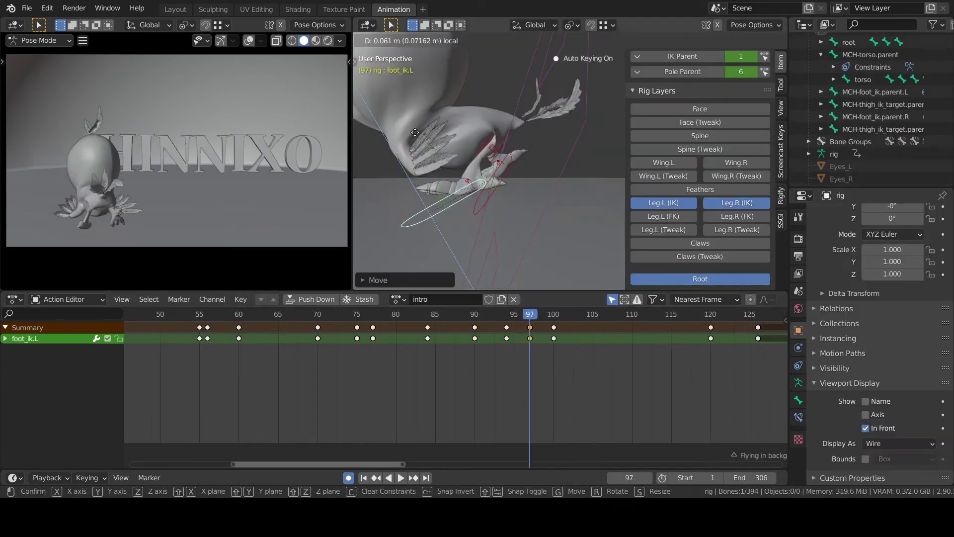
At frame 97, move the left foot IK control and paste its pose mirrored onto the right foot control.
click(408, 144)
key(ctrl+c)
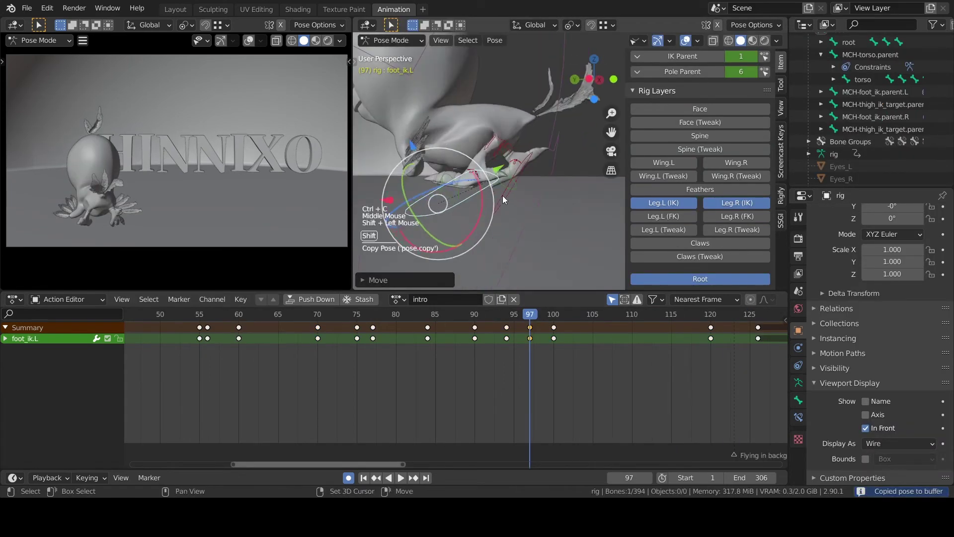
shift+click(504, 194)
key(ctrl+shift+v)
Scrub through the walk, show the Spine rig layer, and select the left shoulder bone at frame 120.
drag(541, 315, 683, 317)
middle_drag(693, 318, 350, 316)
drag(352, 315, 368, 313)
scroll(688, 175, down, 5)
click(688, 175)
middle_drag(512, 209, 581, 224)
click(497, 56)
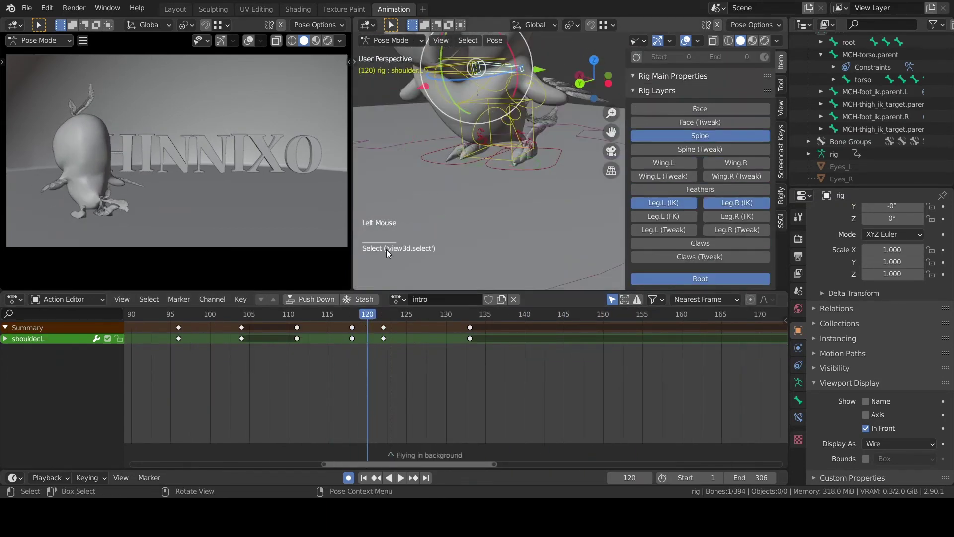
drag(378, 315, 313, 315)
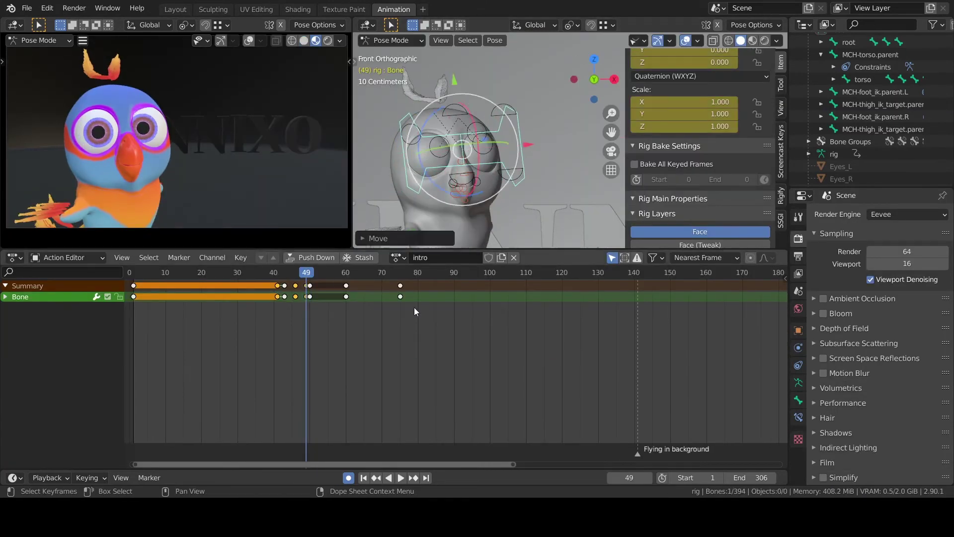
At frame 51, move the eye target bone along its local X axis in two adjustments.
drag(307, 274, 314, 275)
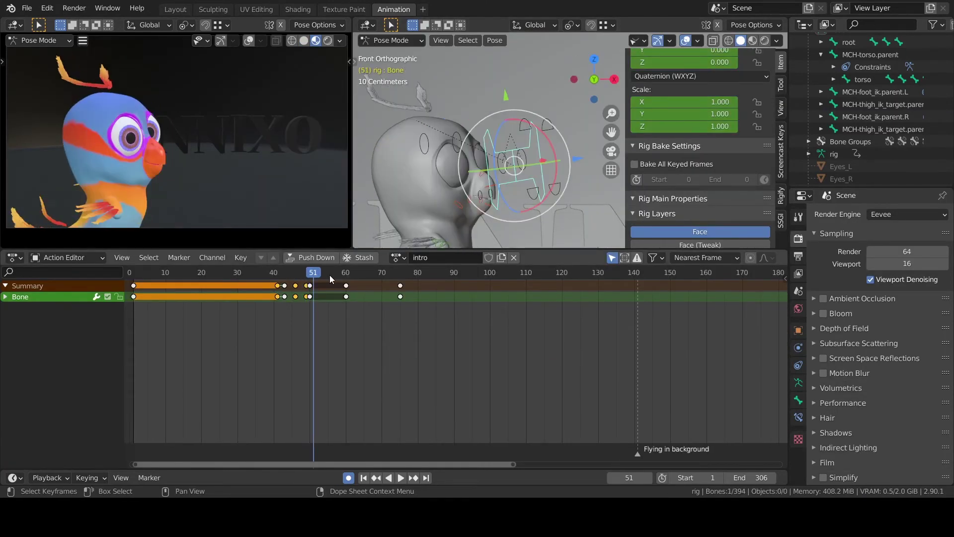
middle_drag(547, 209, 556, 164)
key(g)
key(x)
key(x)
click(613, 133)
middle_drag(594, 191, 574, 171)
key(g)
key(x)
key(x)
click(523, 181)
Check the eye target's motion between frames 51 and 54 and select its keyframe near frame 75.
drag(315, 273, 324, 273)
middle_drag(567, 194, 527, 191)
drag(314, 273, 323, 271)
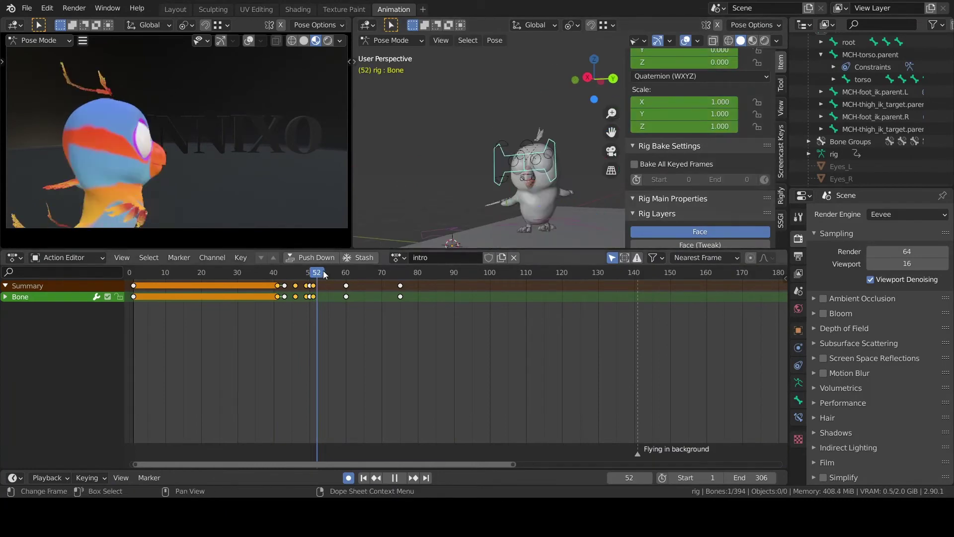
key(space)
click(324, 272)
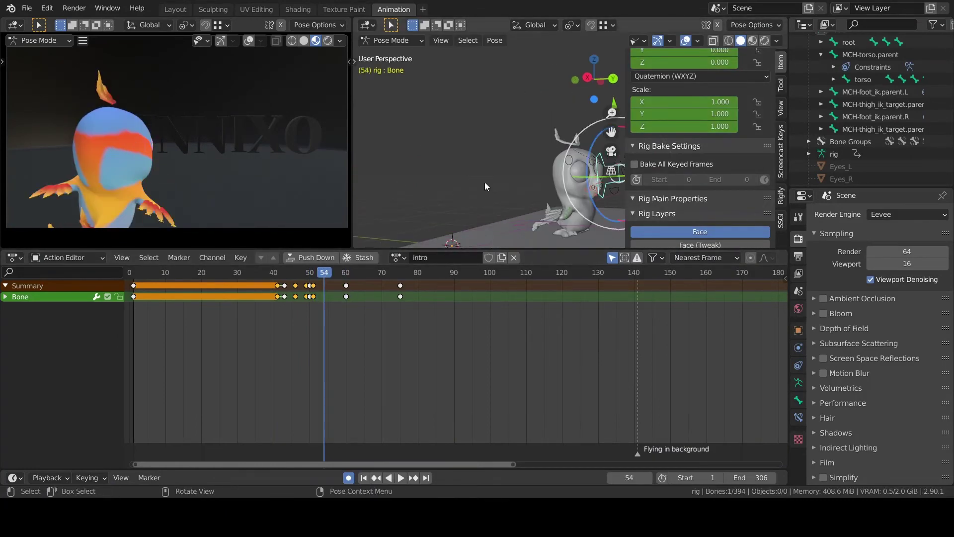
click(399, 297)
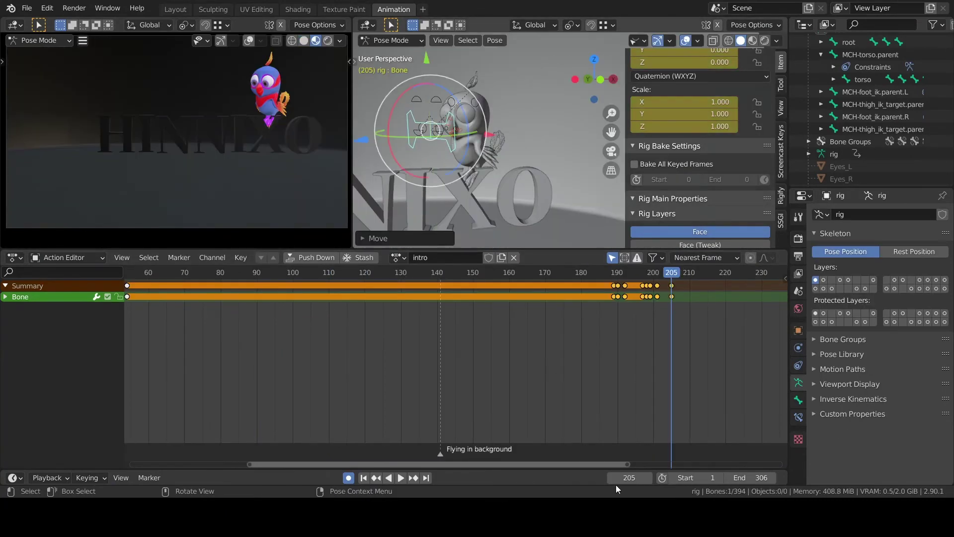
Advance from frame 205 to frame 209 and move the eye target bone there.
click(651, 478)
key(g)
click(412, 120)
Advance to frame 227 and insert a keyframe that holds the eye target bone's pose.
triple_click(650, 476)
triple_click(650, 476)
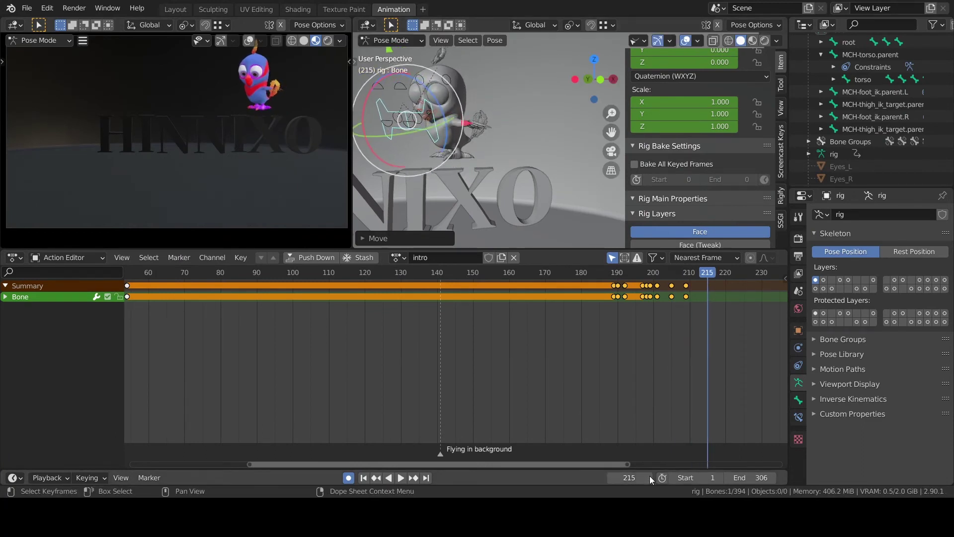
triple_click(649, 476)
double_click(649, 476)
triple_click(649, 476)
double_click(650, 476)
triple_click(650, 476)
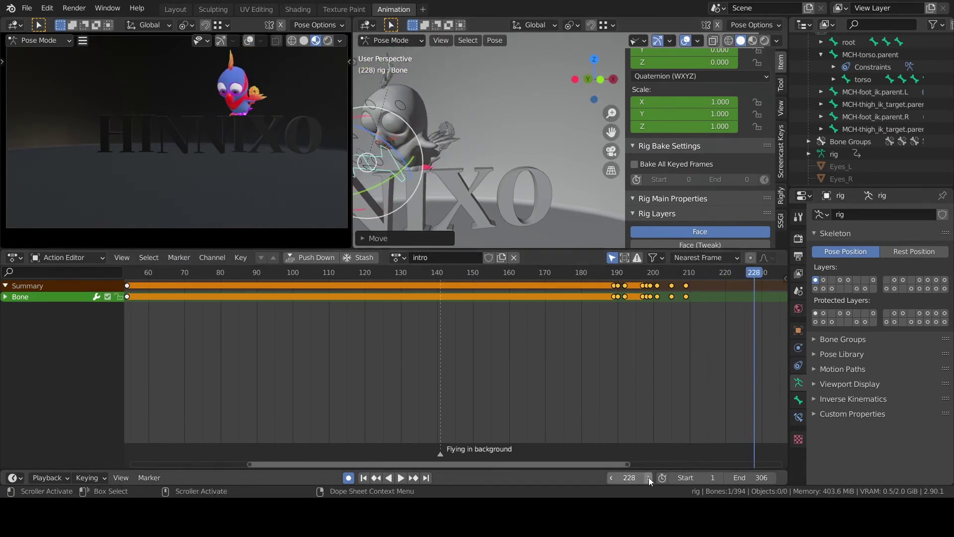
click(649, 478)
click(612, 478)
click(612, 477)
key(i)
At frame 228, move the eye target bone and make further small pose adjustments.
click(649, 478)
key(g)
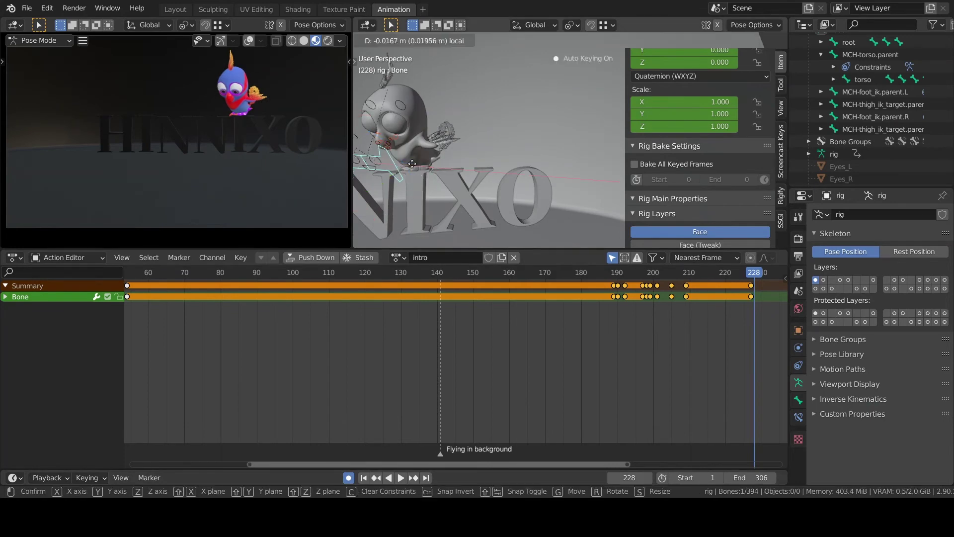
click(427, 161)
shift+middle_drag(428, 161, 501, 168)
drag(395, 103, 387, 92)
drag(521, 465, 543, 467)
drag(385, 94, 384, 86)
drag(486, 150, 494, 149)
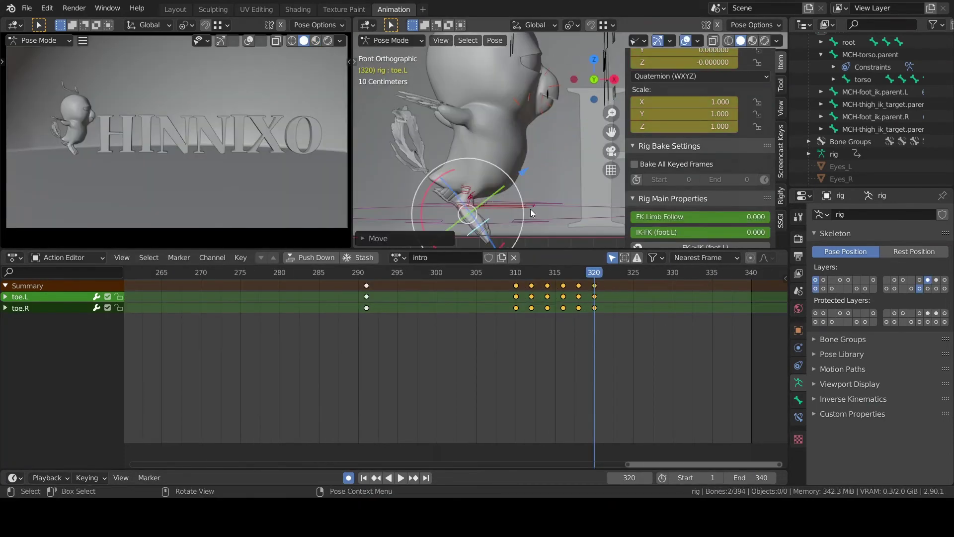
Rotate both toe bones at frames 320, 322 and 324 to continue the foot swing.
drag(422, 216, 423, 206)
drag(525, 176, 516, 186)
key(Right)
key(Right)
drag(520, 185, 514, 189)
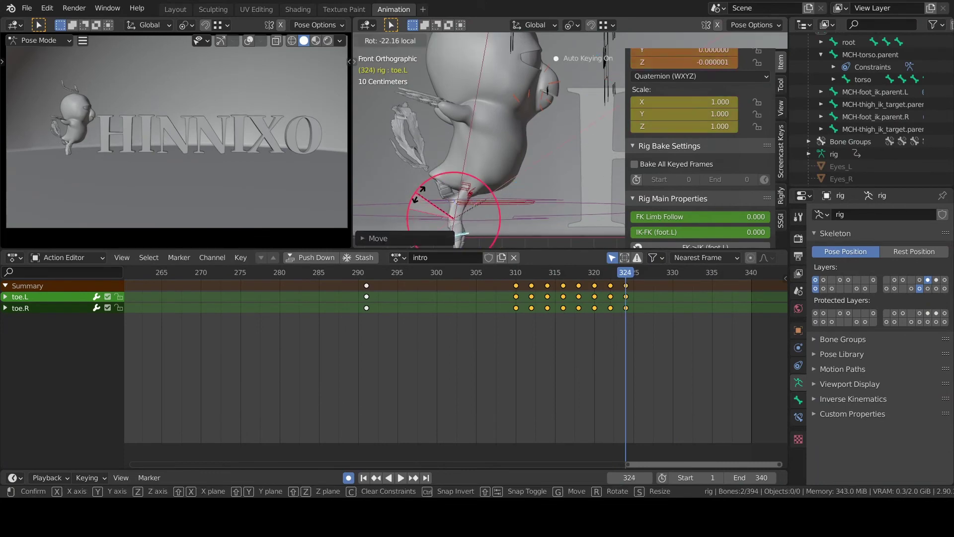
drag(419, 194, 419, 193)
Refine the rotation of both toe bones between frames 322 and 324.
scroll(509, 226, down, 1)
shift+middle_drag(509, 226, 509, 200)
drag(490, 243, 535, 227)
click(614, 271)
key(Left)
key(Left)
key(Right)
key(Right)
drag(532, 229, 507, 228)
Step through the frames around 324 to examine the toe motion.
key(Right)
key(Right)
key(Right)
key(Right)
key(Right)
key(Right)
click(611, 271)
key(Right)
key(Right)
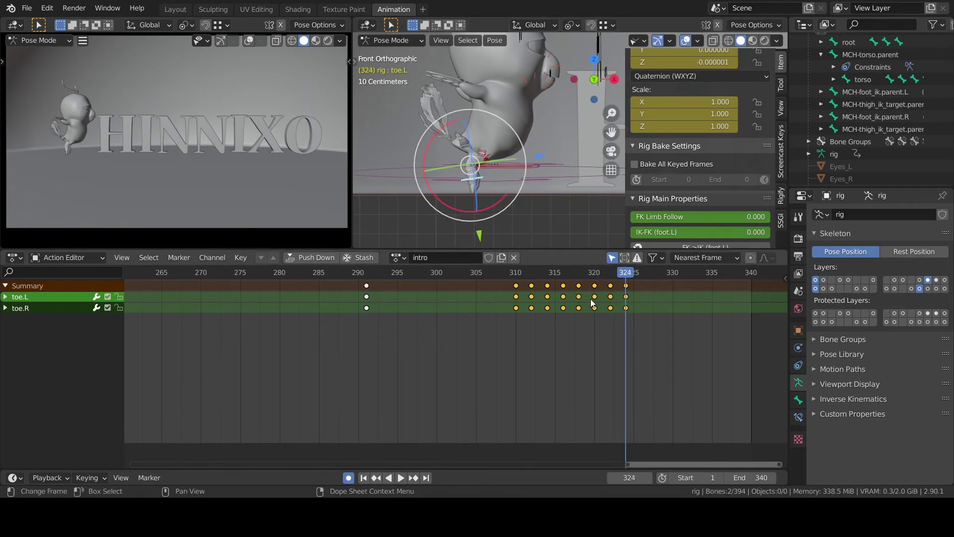
Rotate the spine_master.002 bone at frame 336 and move the selected keyframes along the timeline.
drag(515, 191, 500, 181)
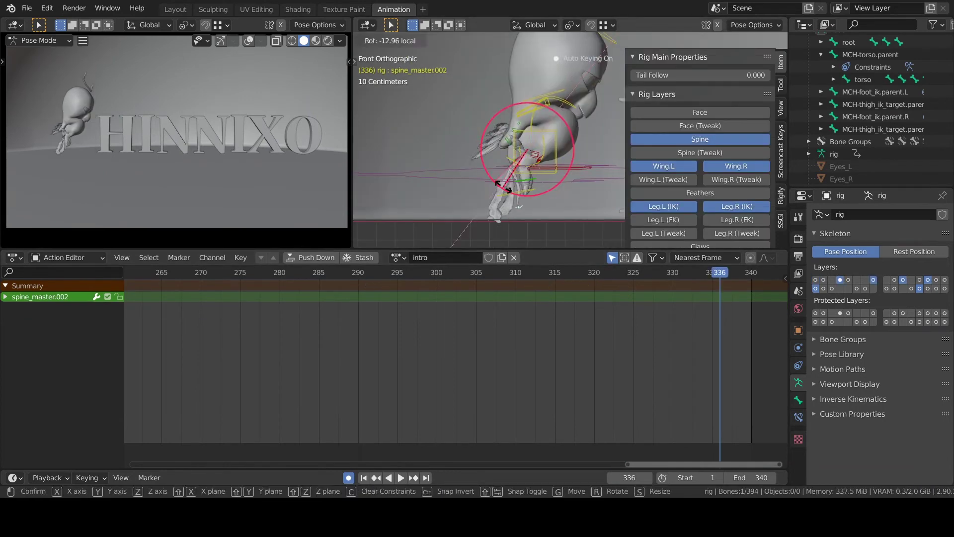
key(Left)
key(Left)
key(Left)
key(Left)
key(g)
click(708, 303)
mouse_move(689, 272)
mouse_down()
mouse_move(607, 273)
mouse_move(689, 274)
mouse_up()
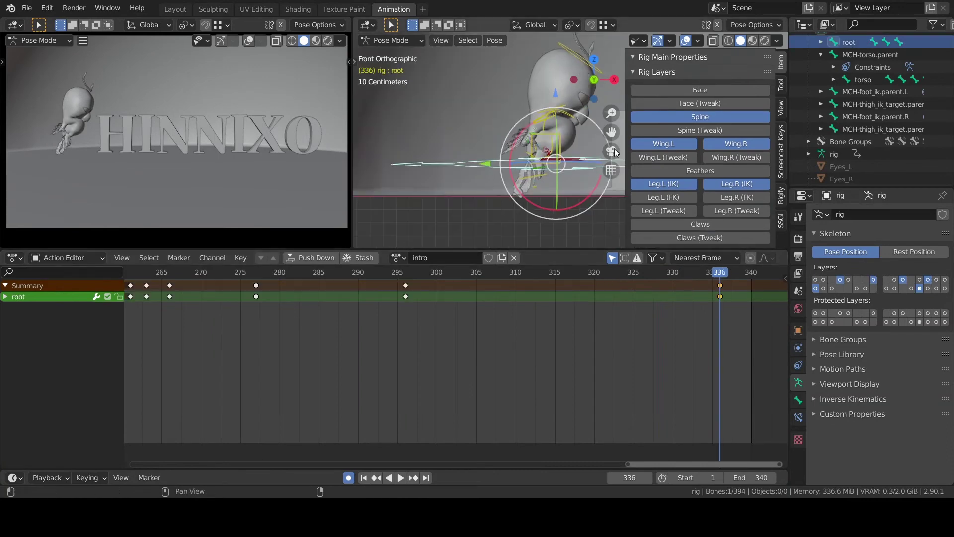
Move the eye target bone at frame 41.
scroll(696, 149, down, 10)
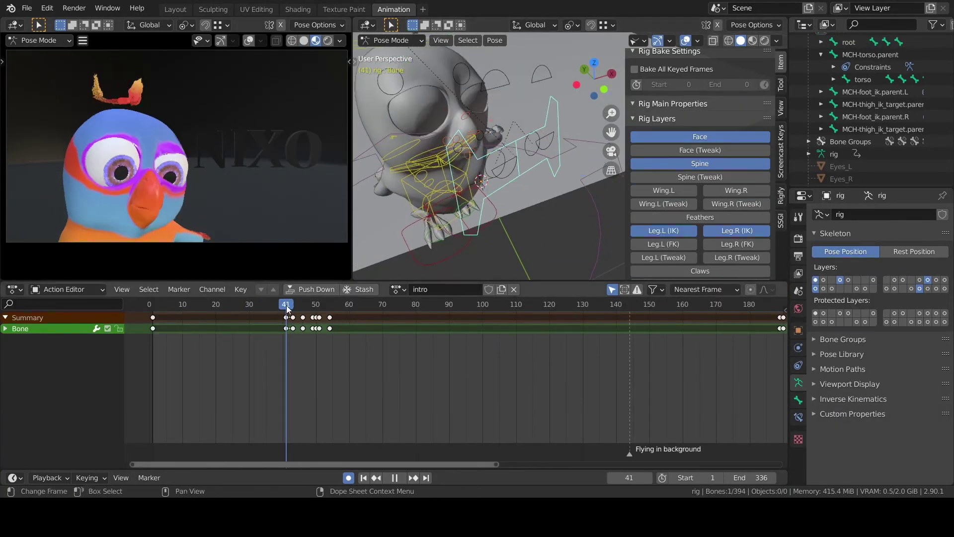
key(g)
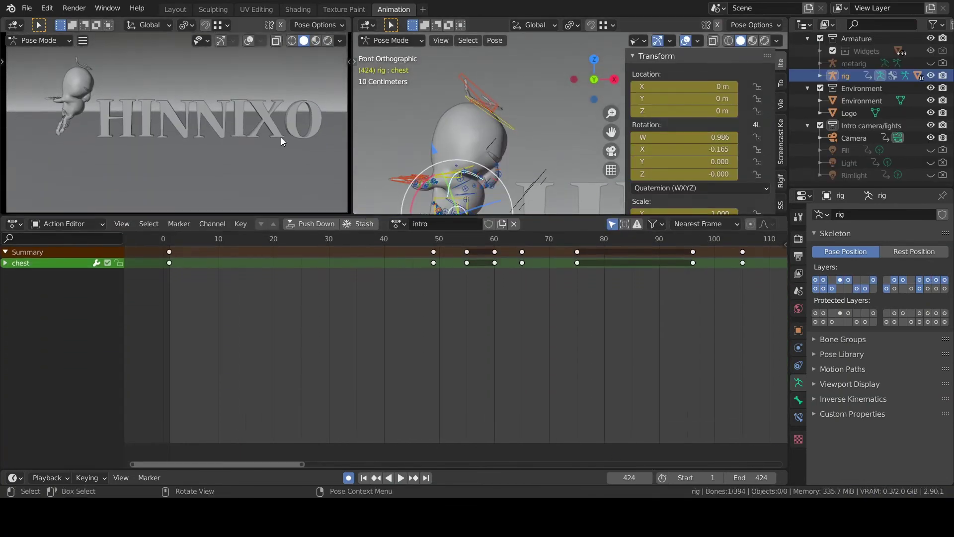
Fit the camera preview in view and switch the animation editor to the Graph Editor with all curves framed.
shift+middle_drag(282, 138, 279, 153)
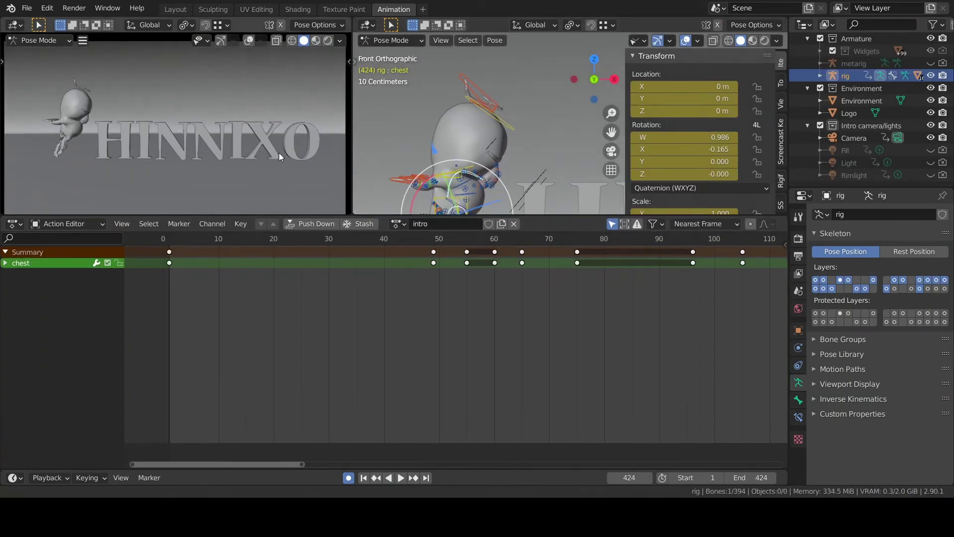
scroll(279, 153, down, 1)
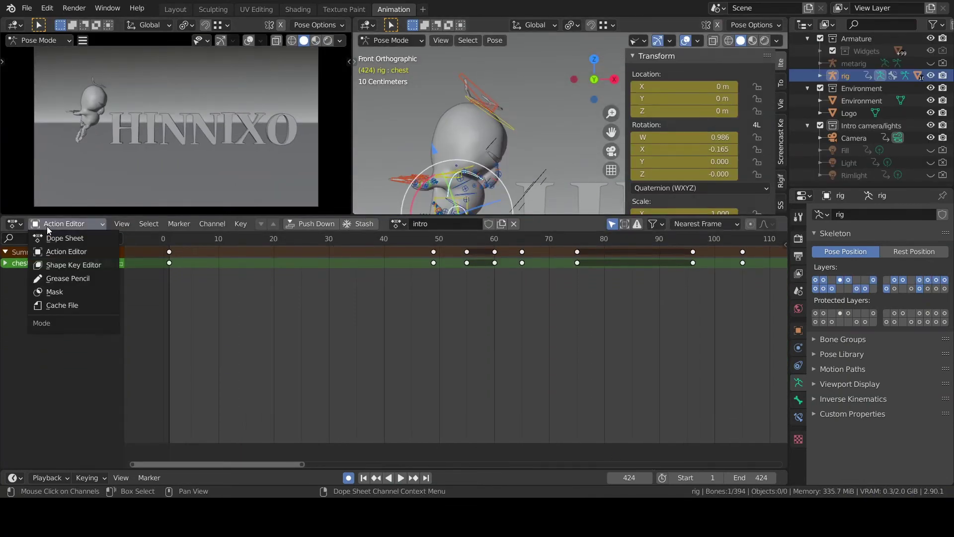
click(13, 223)
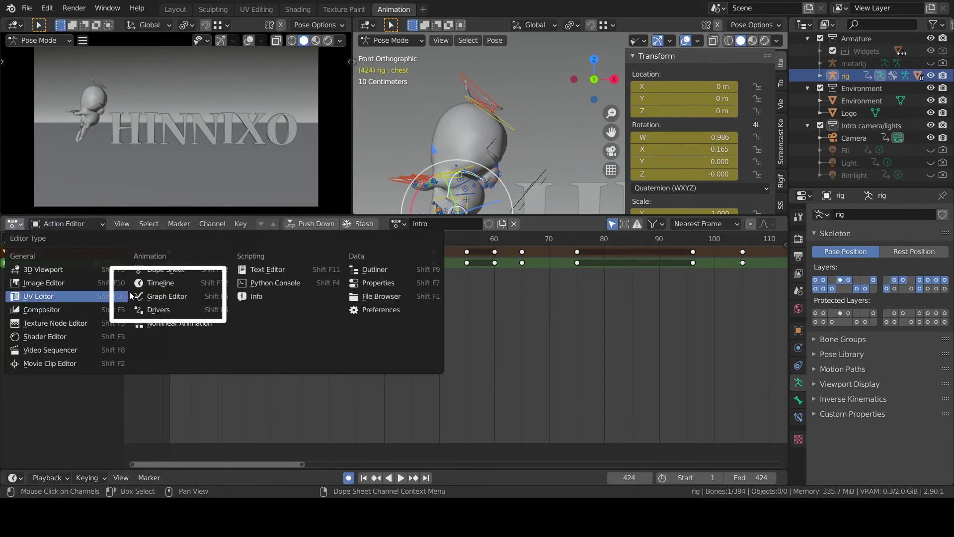
click(158, 296)
click(40, 224)
click(85, 334)
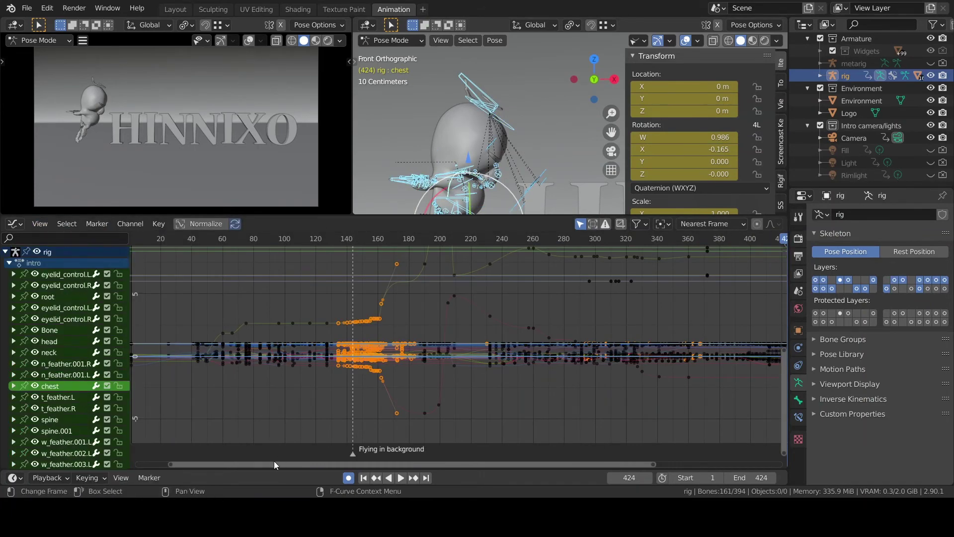
Look through the left eyelid control's channels and filter the curve channels by "Y loc".
click(267, 239)
click(13, 275)
scroll(15, 271, down, 1)
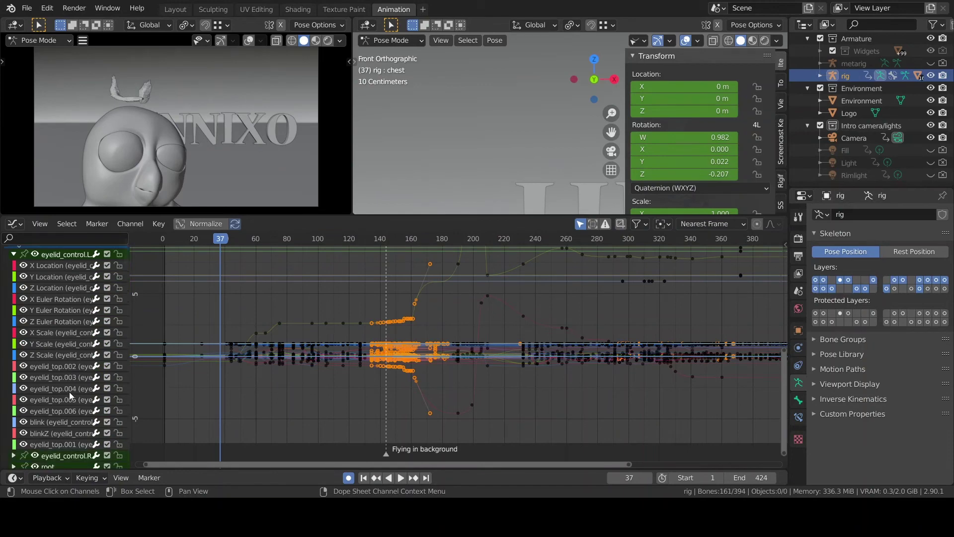
click(13, 254)
click(41, 239)
text(Y loc)
key(Return)
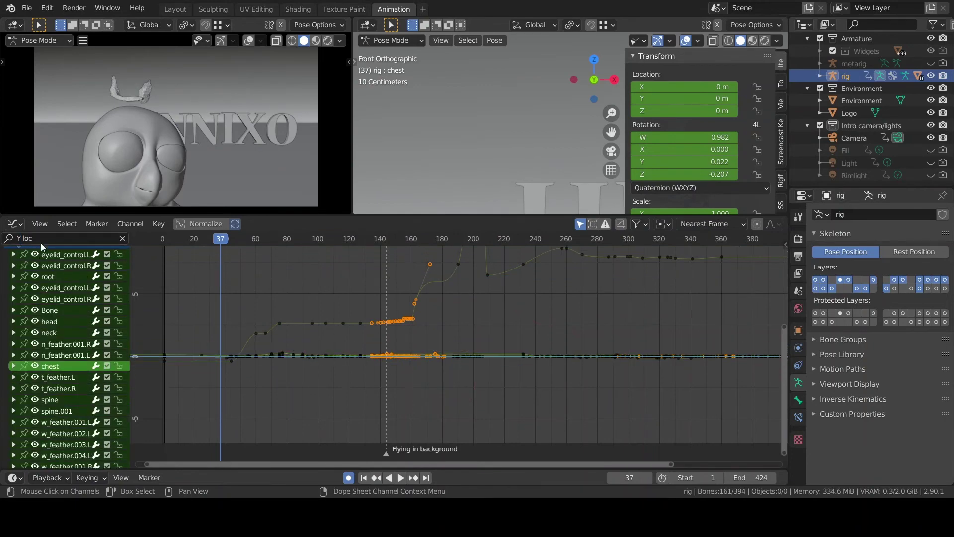
Replace the channel filter with "Z loc" to isolate the Z location curves, including the root's.
drag(222, 244, 170, 248)
click(122, 239)
click(56, 310)
click(59, 240)
text(Z loc)
key(Return)
Raise the outgoing handle of the root's first Z location keyframe and play back the opening motion.
scroll(199, 333, up, 5)
drag(244, 244, 326, 243)
click(228, 378)
drag(261, 377, 261, 357)
drag(232, 242, 307, 242)
drag(262, 359, 263, 362)
click(230, 240)
key(space)
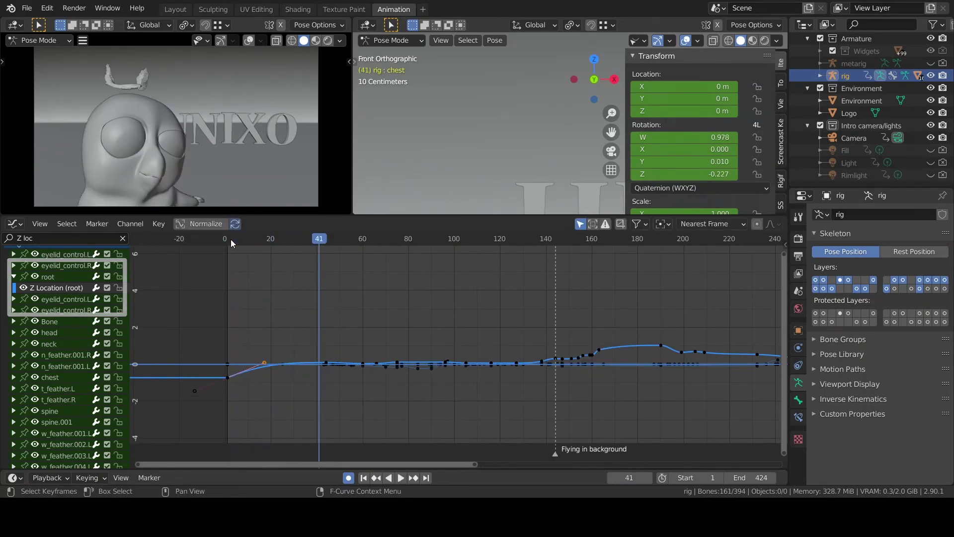
key(space)
Scale and rotate the handles of the root's first Z location keyframe, and check the result in playback.
drag(231, 239, 290, 241)
key(s)
click(258, 362)
key(r)
click(252, 352)
click(235, 240)
key(space)
key(space)
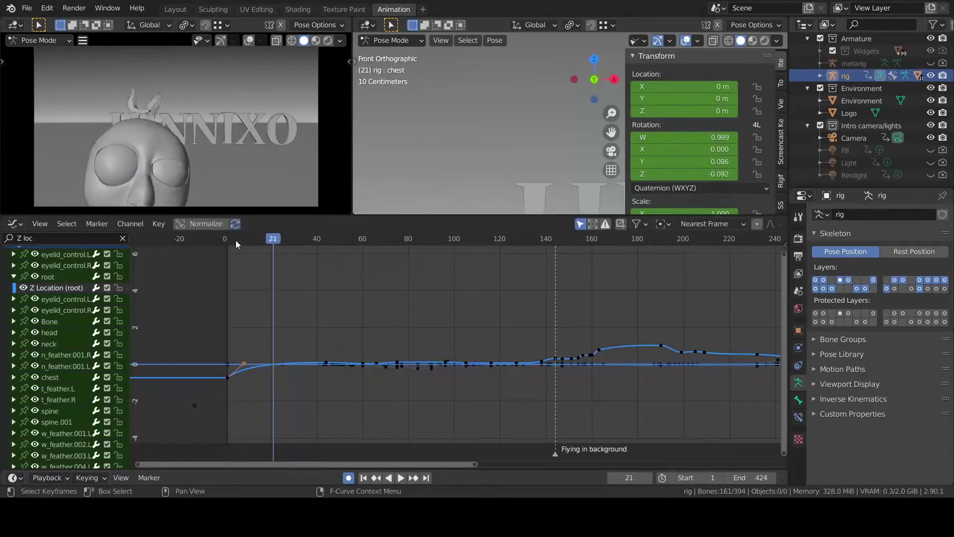
Filter the curve channels by "rot" and unhide all the curves.
drag(312, 464, 364, 464)
click(319, 238)
middle_drag(291, 312, 305, 312)
click(123, 238)
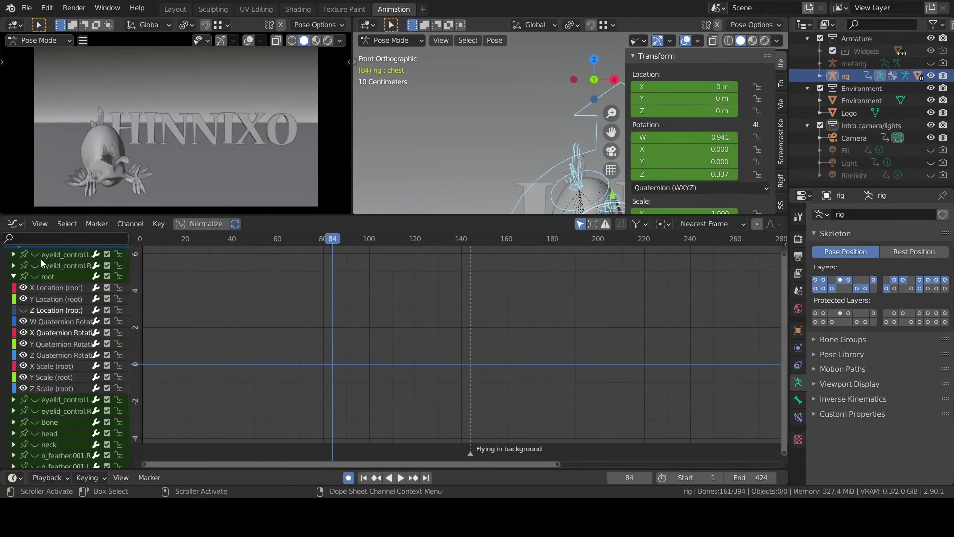
scroll(70, 334, up, 2)
click(62, 239)
text(rot)
key(Return)
key(alt+h)
scroll(191, 372, up, 8)
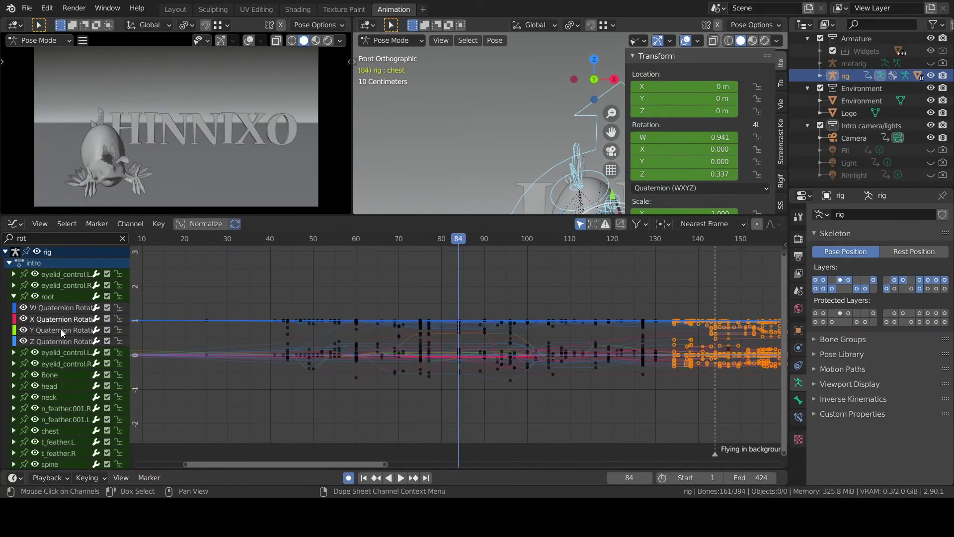
Select the root bone and show its quaternion rotation curves at frame 75.
click(369, 240)
middle_drag(442, 139, 542, 136)
click(540, 181)
click(54, 297)
drag(370, 241, 420, 242)
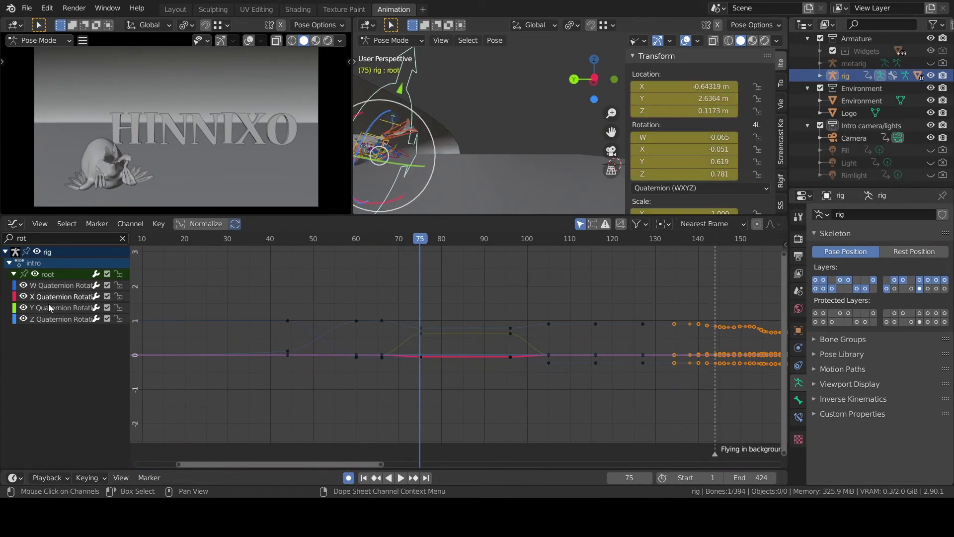
click(53, 319)
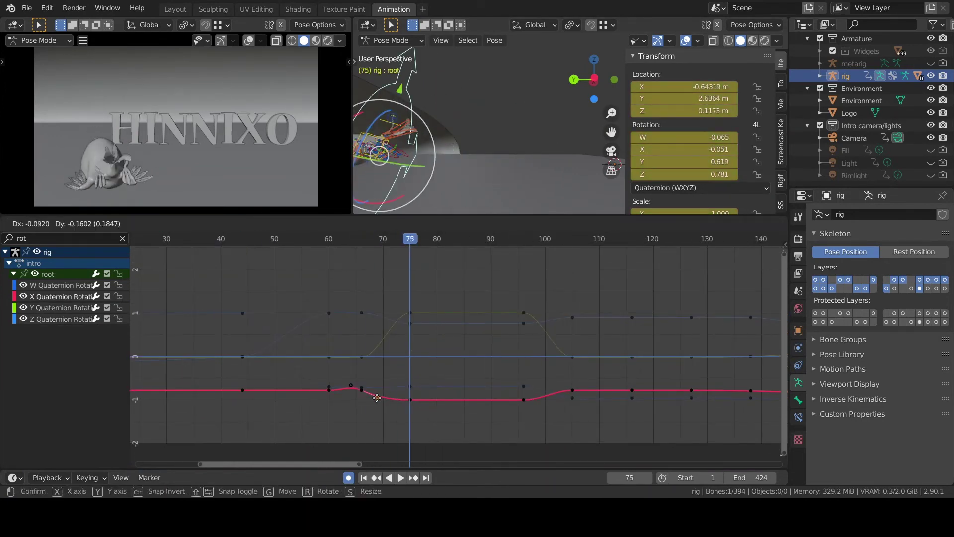
Reshape the root's X quaternion rotation curve by adjusting the keyframe handles at frames 66 and 96, and play it back.
drag(377, 398, 377, 397)
shift+right_drag(380, 409, 399, 421)
click(362, 392)
click(332, 240)
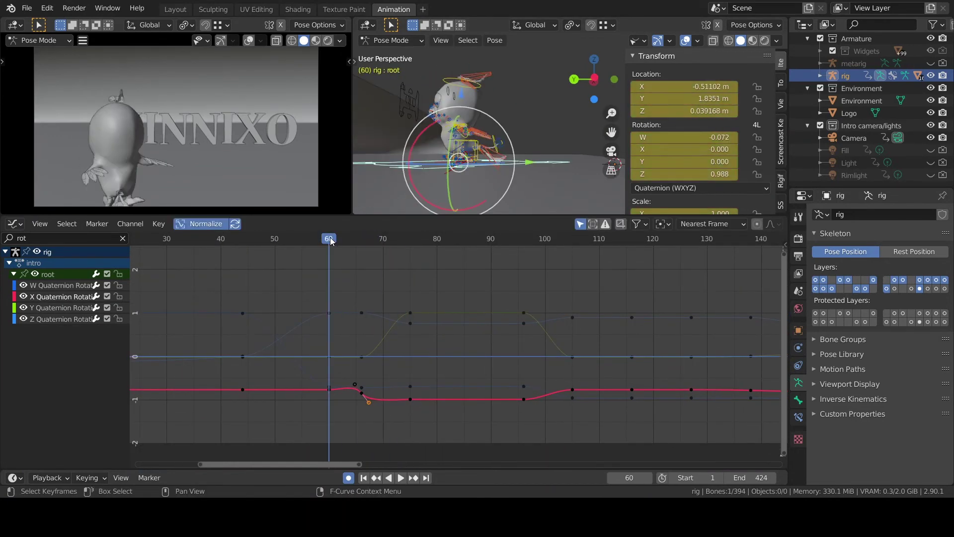
drag(541, 399, 586, 398)
click(514, 240)
key(space)
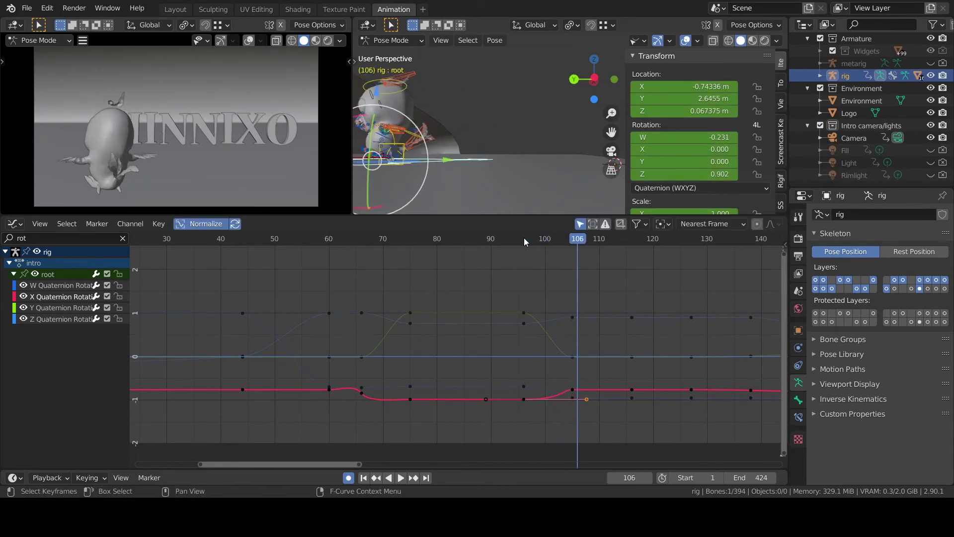
key(space)
Filter the root's curve channels by "loc" and go to the section around frame 140.
click(65, 238)
text(loc)
key(Return)
drag(322, 463, 395, 462)
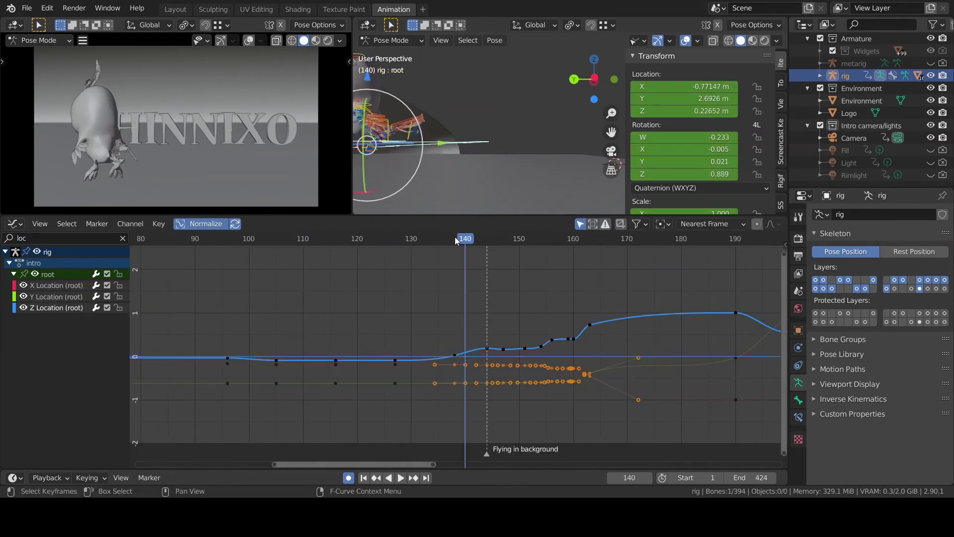
Smooth the root's Z location curve between frames 138 and 160 by adjusting its keyframes and handles.
click(488, 315)
click(446, 366)
scroll(478, 352, up, 2)
middle_drag(479, 351, 395, 346)
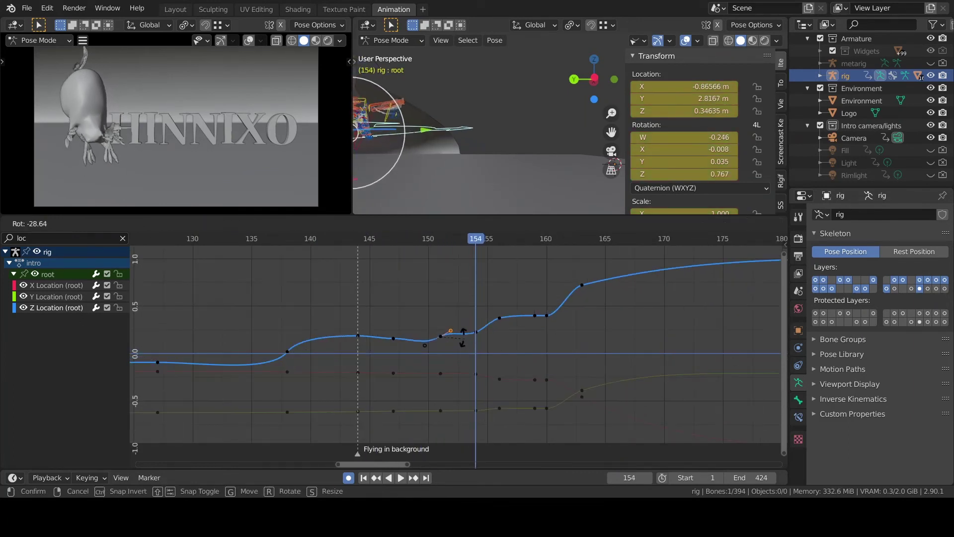
drag(394, 240, 487, 240)
drag(477, 332, 480, 324)
click(484, 322)
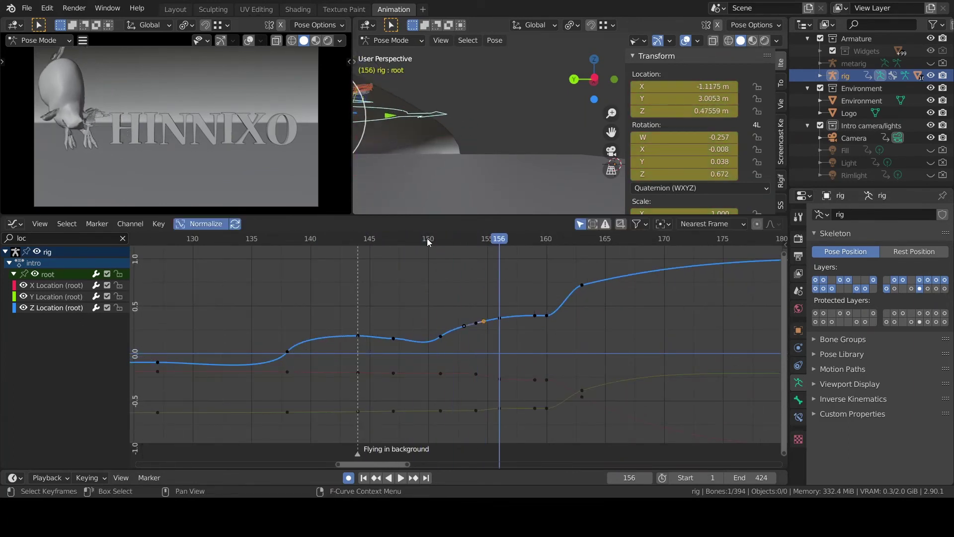
click(543, 308)
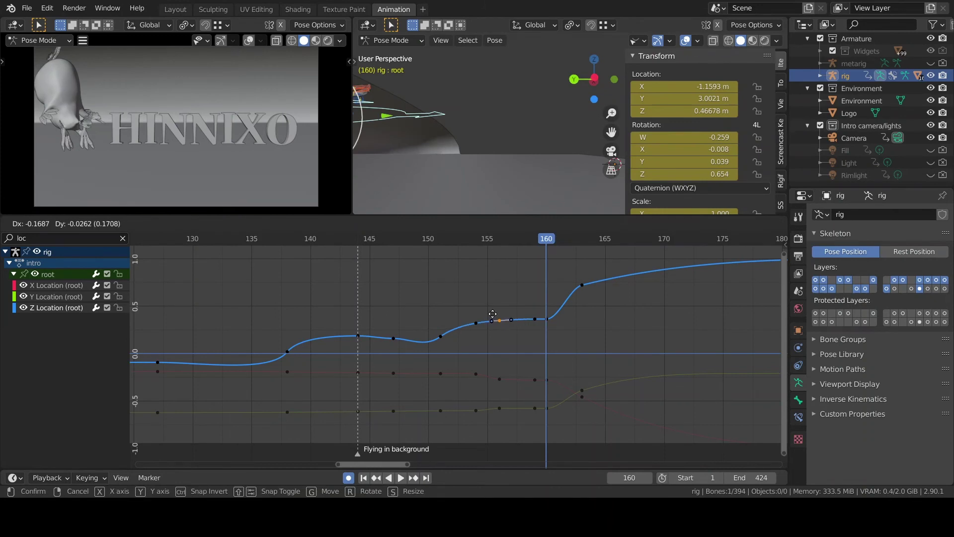
drag(368, 243, 253, 237)
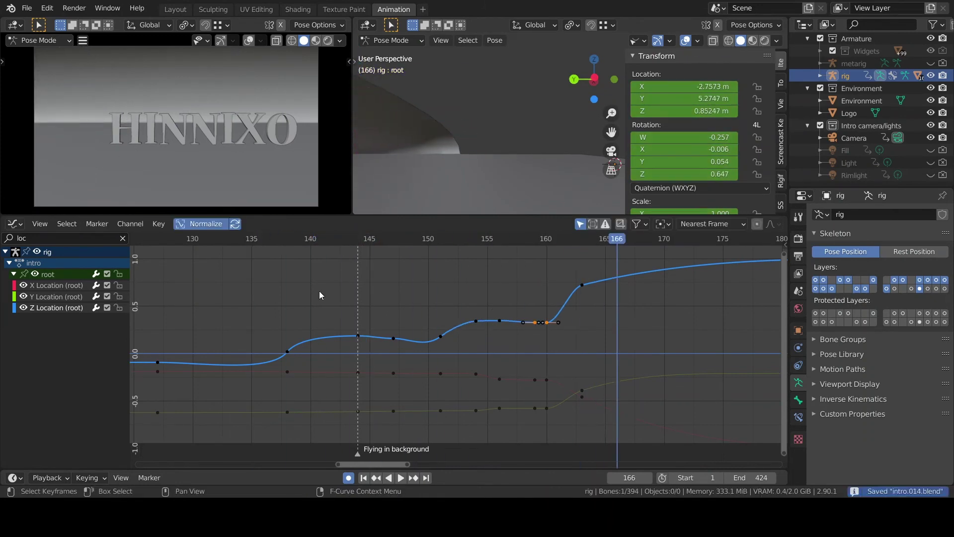
Reshape the root's Z location curve around frames 254 to 260 and hide the viewport sidebar.
ctrl+scroll(320, 292, down, 20)
click(470, 238)
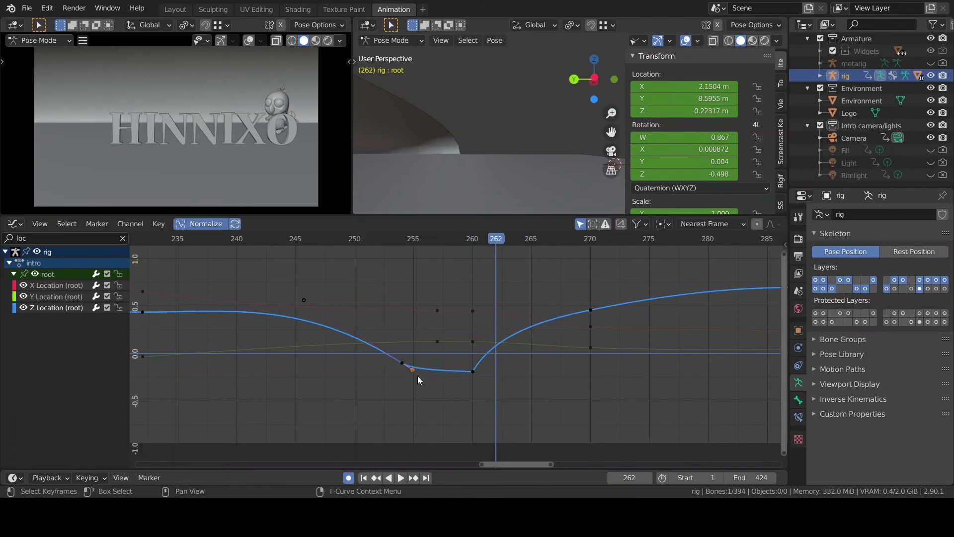
click(781, 142)
key(n)
click(473, 371)
click(338, 238)
drag(338, 234, 545, 239)
click(496, 330)
Rotate the handle of the root's Z location keyframe at frame 299.
click(649, 238)
key(r)
click(556, 293)
click(501, 240)
ctrl+scroll(504, 240, down, 16)
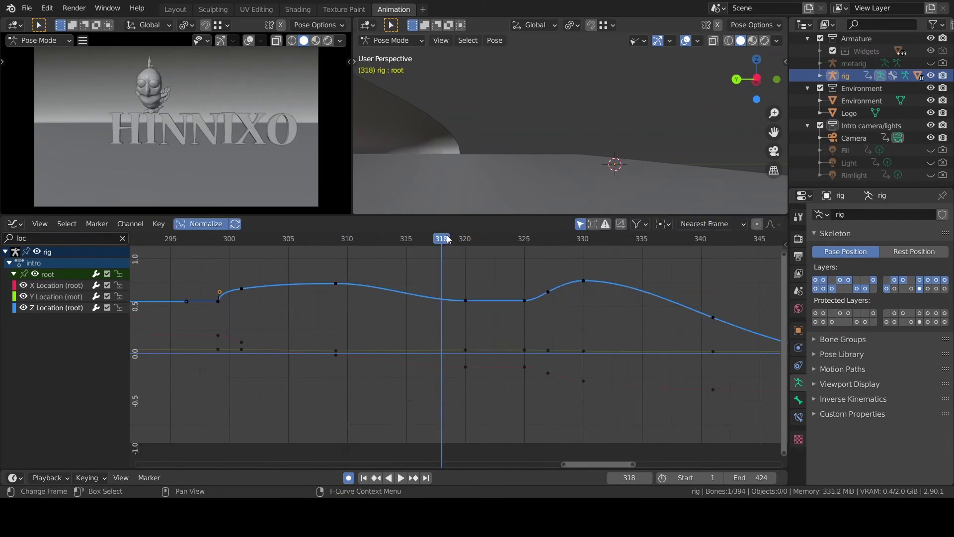
Rotate the handle of the root's Z location keyframe near frame 325, check it in playback, and save the file.
drag(446, 239, 525, 239)
click(533, 298)
key(r)
key(space)
drag(596, 465, 530, 466)
key(space)
click(571, 301)
key(ctrl+s)
Scrub through several sections of the intro to review the root's motion against its location curves.
drag(339, 444, 601, 464)
click(658, 241)
drag(467, 462, 251, 464)
drag(362, 237, 492, 238)
drag(249, 464, 520, 464)
click(181, 238)
drag(351, 238, 443, 236)
Select the torso bone, change the handle type of its Z location keyframe at frame 261, and raise the outgoing handle.
middle_drag(502, 119, 512, 144)
click(504, 88)
click(456, 433)
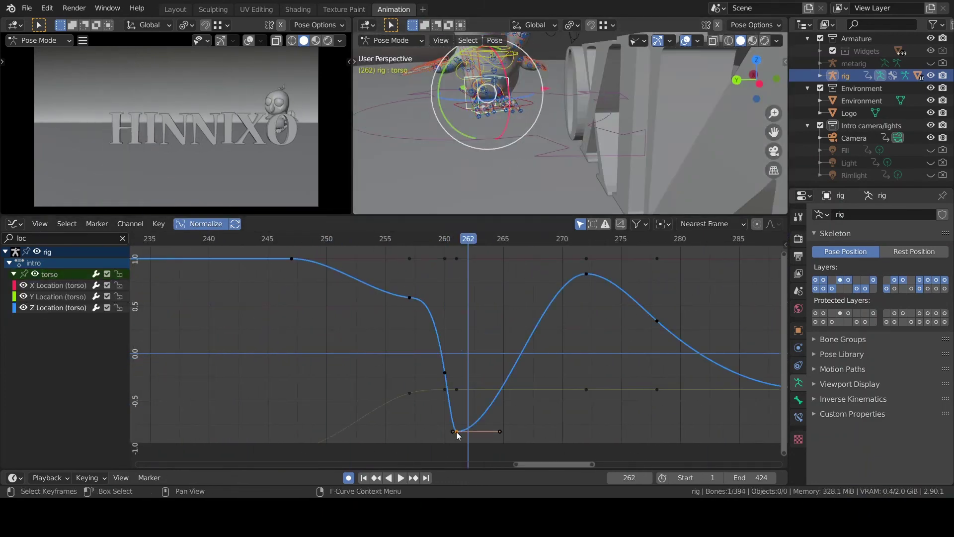
key(space)
key(v)
drag(500, 432, 500, 353)
Rotate and lengthen the outgoing handle of the torso's Z location keyframe at frame 261, and save the file.
click(452, 240)
key(space)
key(r)
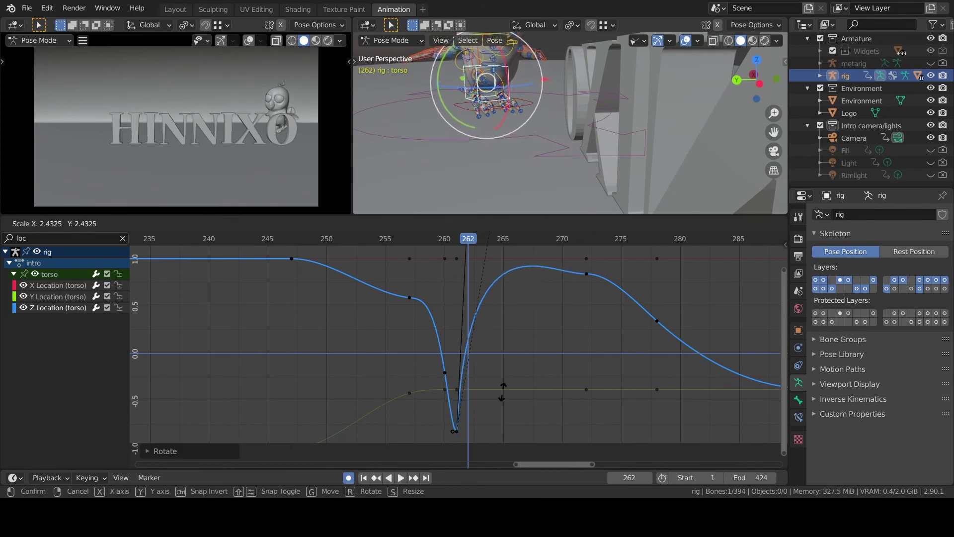
key(Return)
key(space)
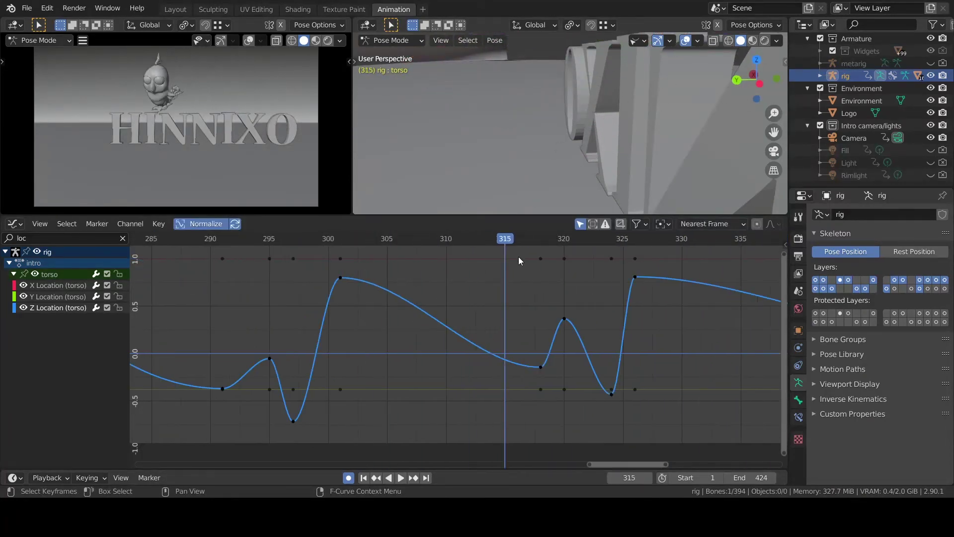
key(ctrl+s)
Scale the handles of the torso's Z location keyframe at frame 359.
click(351, 240)
key(space)
click(353, 330)
key(s)
click(352, 329)
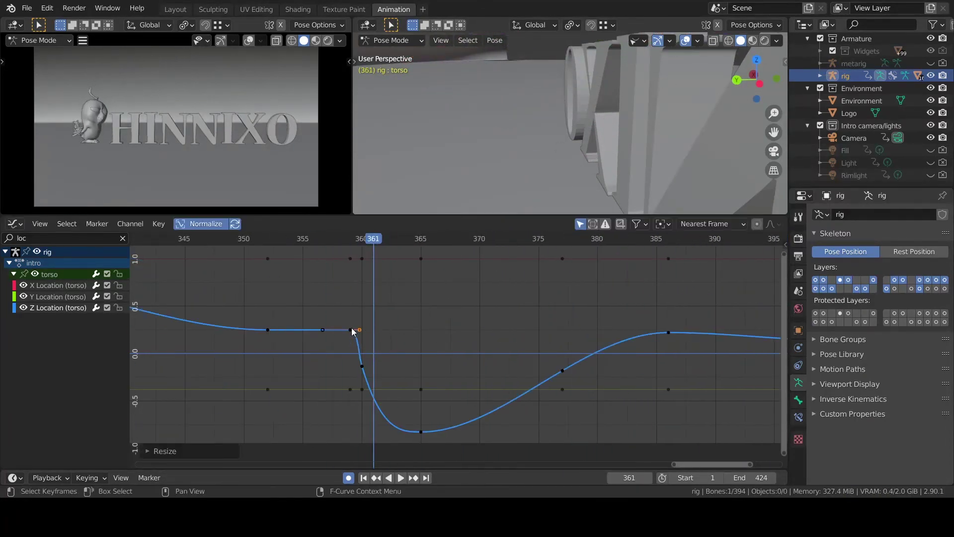
Lower the torso's Z location keyframe at frame 359, rotate its handles to follow the descent, and play it back.
drag(351, 329, 340, 344)
scroll(311, 341, down, 7)
key(r)
click(437, 353)
scroll(428, 343, up, 3)
click(366, 241)
key(space)
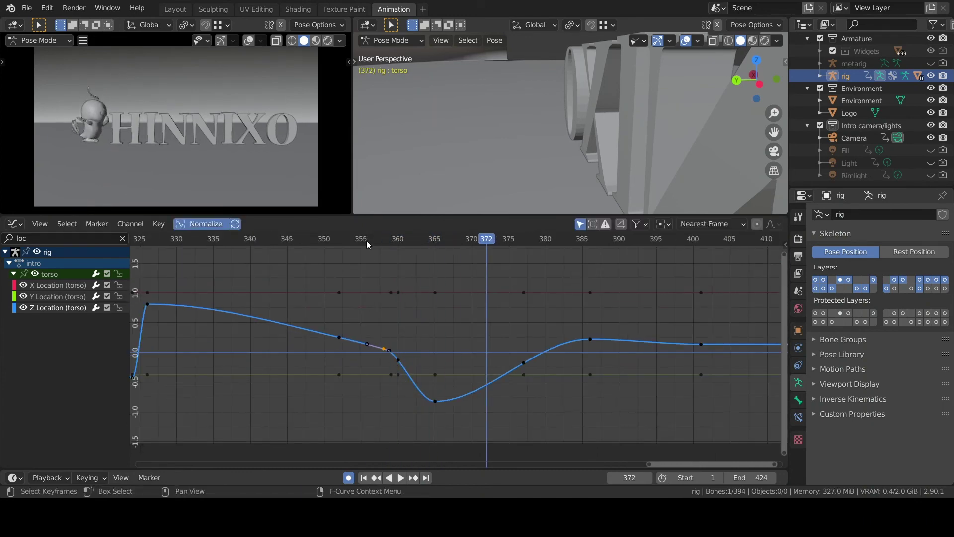
key(space)
Raise the torso's Z location keyframe at frame 401 and check the ending in playback.
middle_drag(698, 344, 569, 344)
drag(570, 344, 570, 308)
key(space)
click(304, 240)
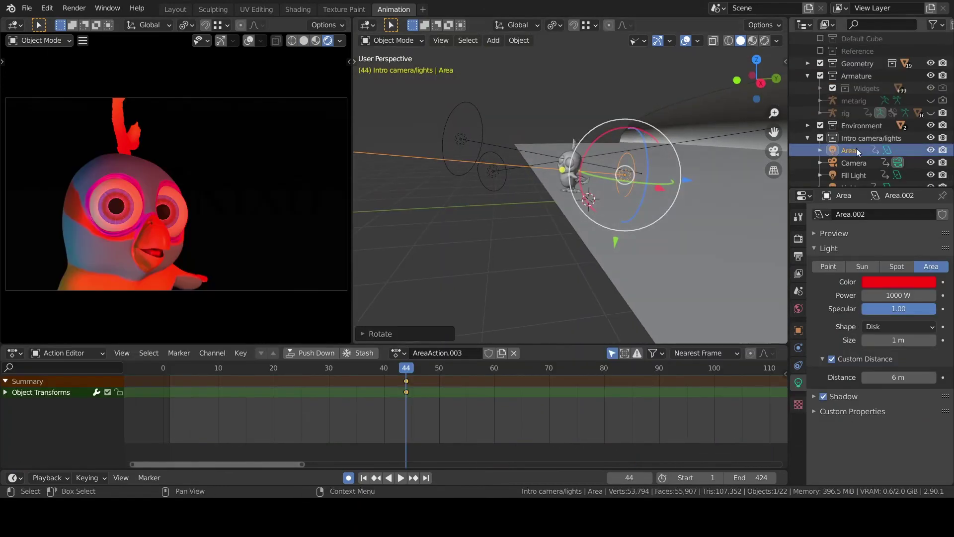
At frame 44, move the red area light along its local X axis.
click(737, 80)
scroll(614, 199, up, 1)
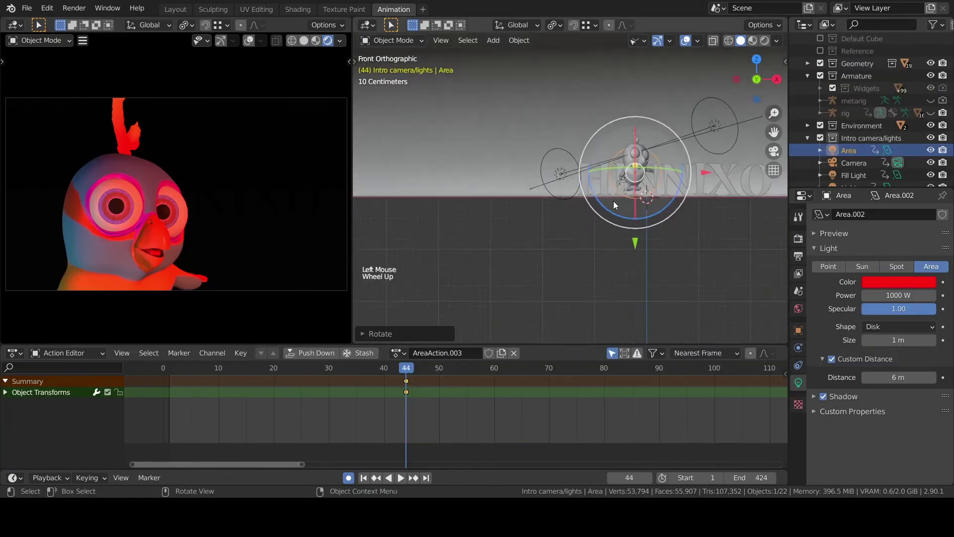
scroll(592, 172, down, 18)
middle_drag(613, 198, 567, 191)
drag(568, 192, 611, 194)
key(g)
key(x)
key(x)
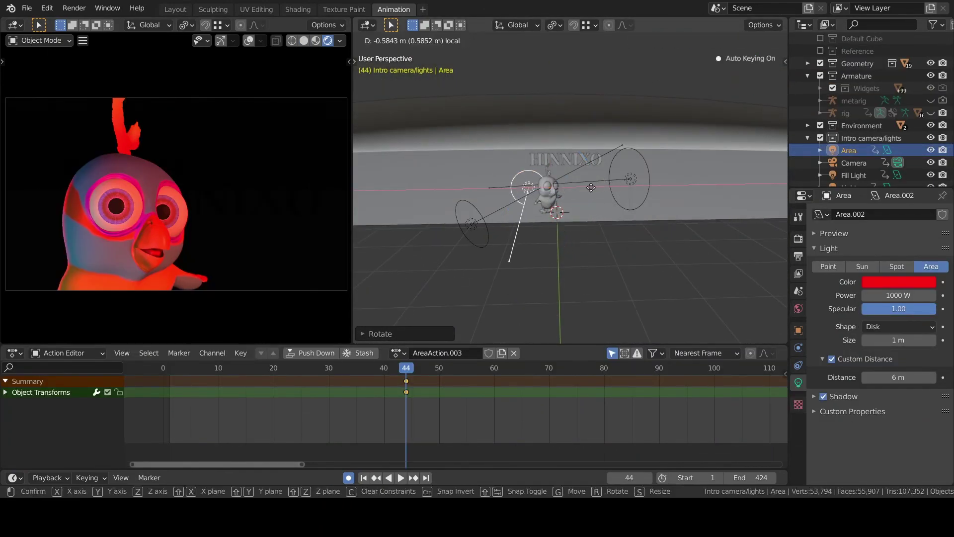